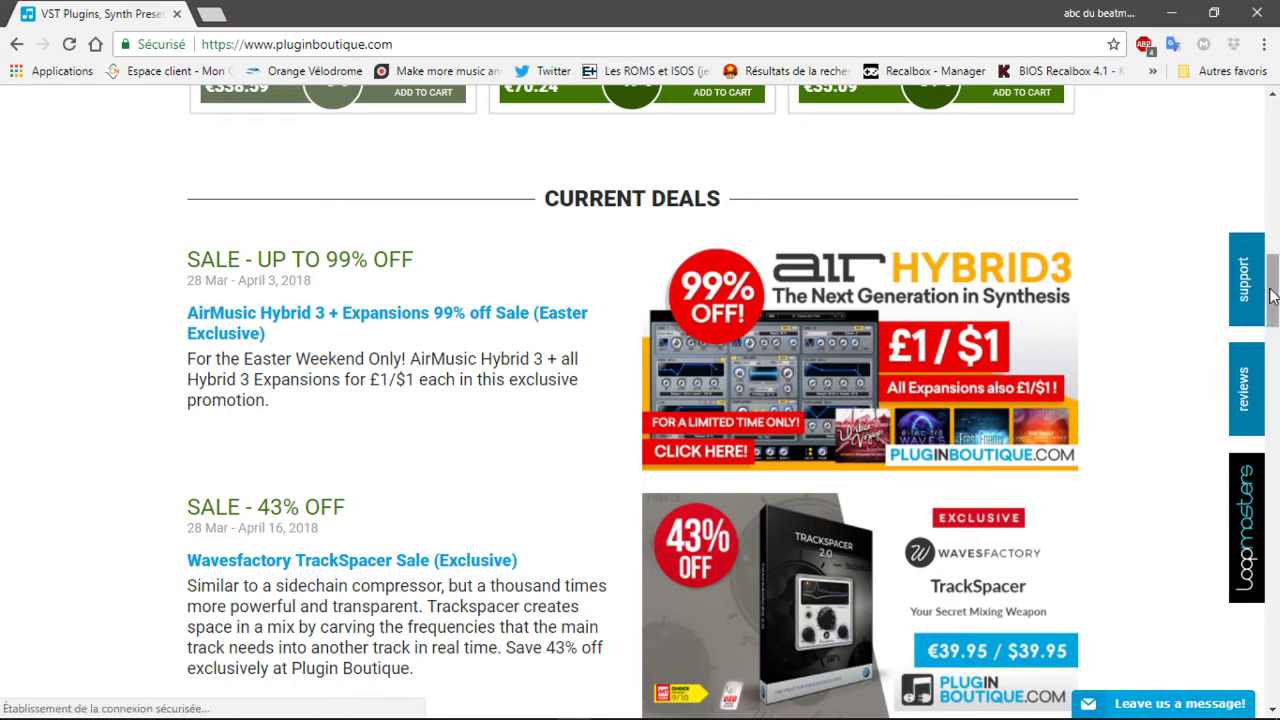
Look through the current deals and featured plugins on the Plugin Boutique home page
{"action": "left_click_drag", "start_coordinate": [1273, 290], "coordinate": [1273, 420]}
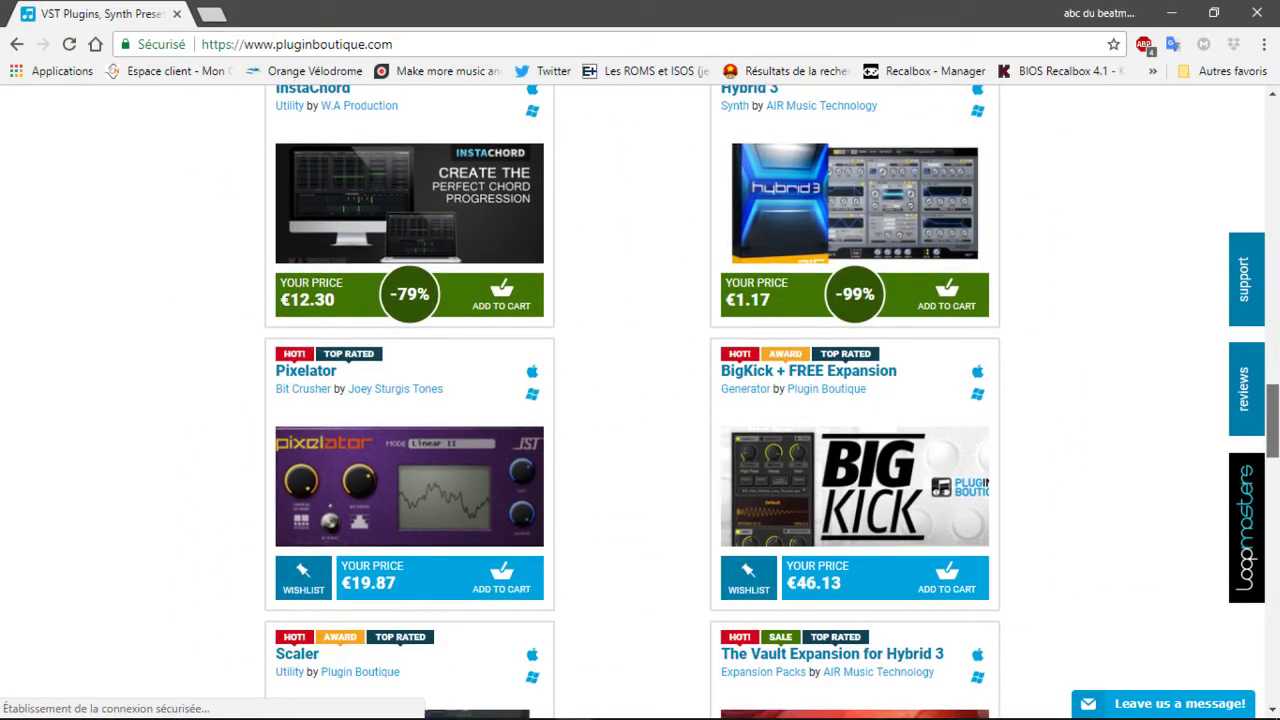
{"action": "left_click", "coordinate": [372, 306]}
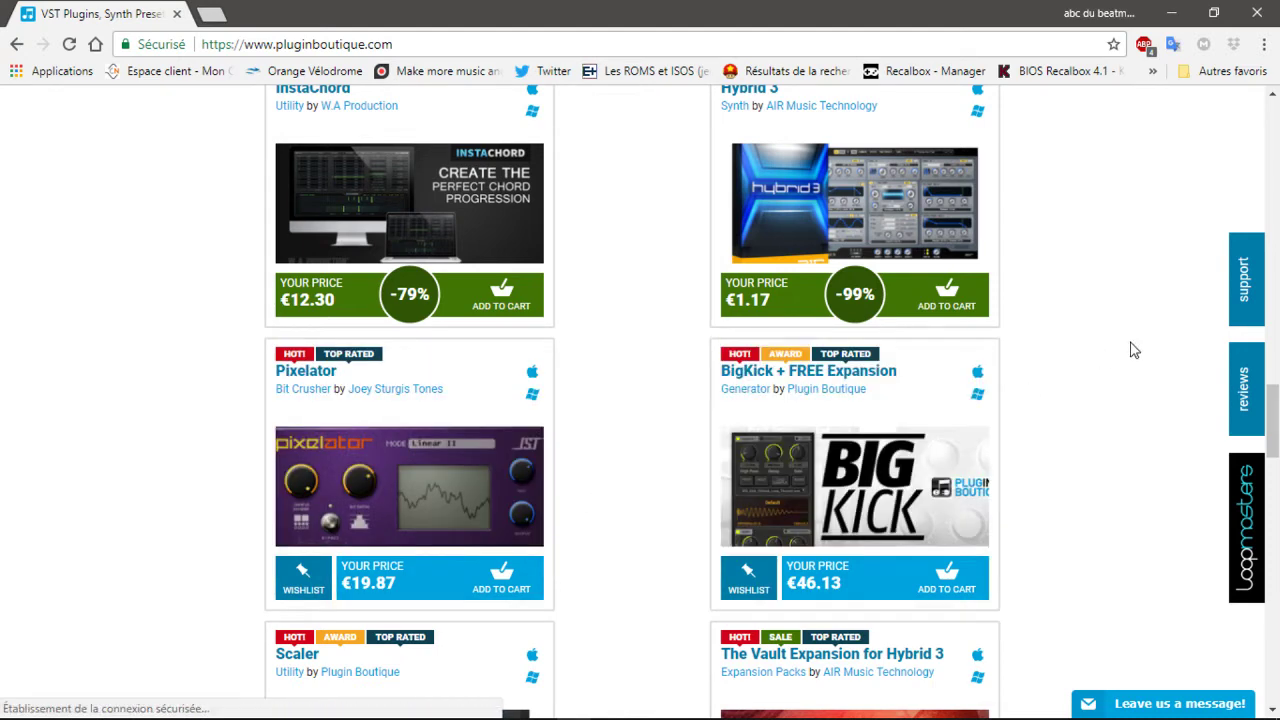
{"action": "left_click_drag", "start_coordinate": [1271, 406], "coordinate": [1273, 120]}
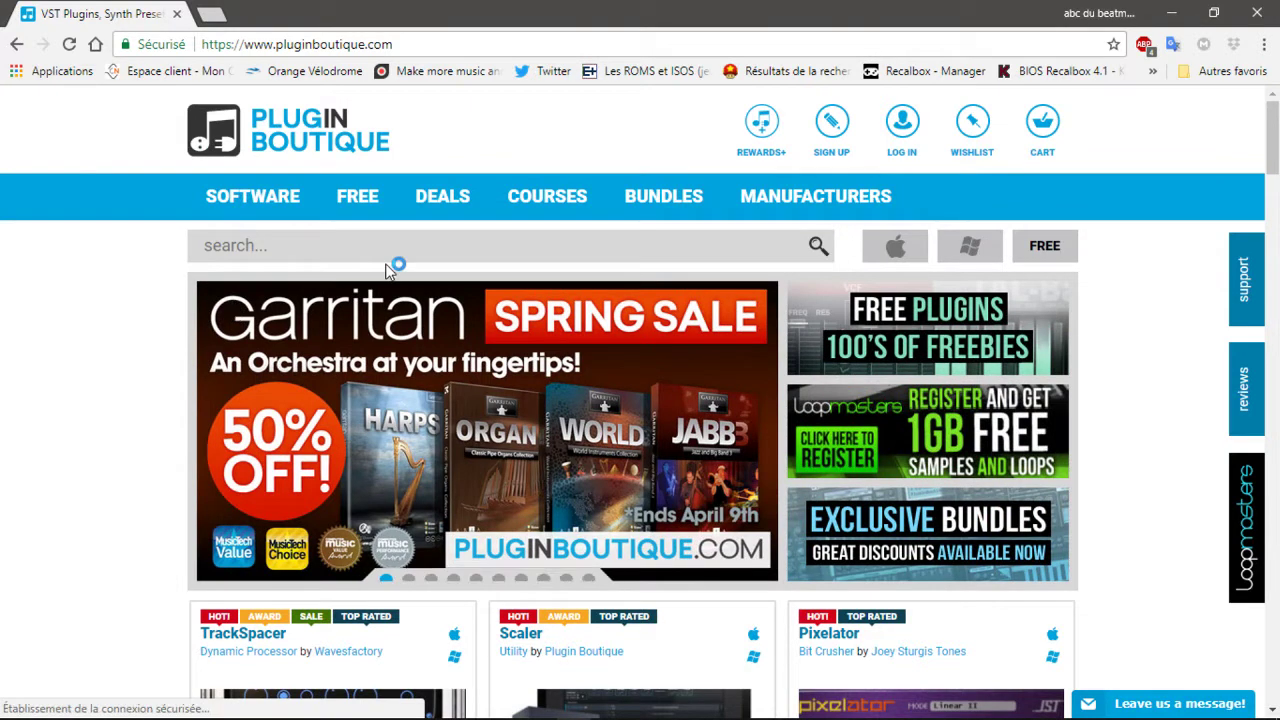
Open the free Effects category and browse its plugin listings from Amp Simulator through Flanger
{"action": "mouse_move", "coordinate": [362, 207]}
{"action": "left_click", "coordinate": [240, 240]}
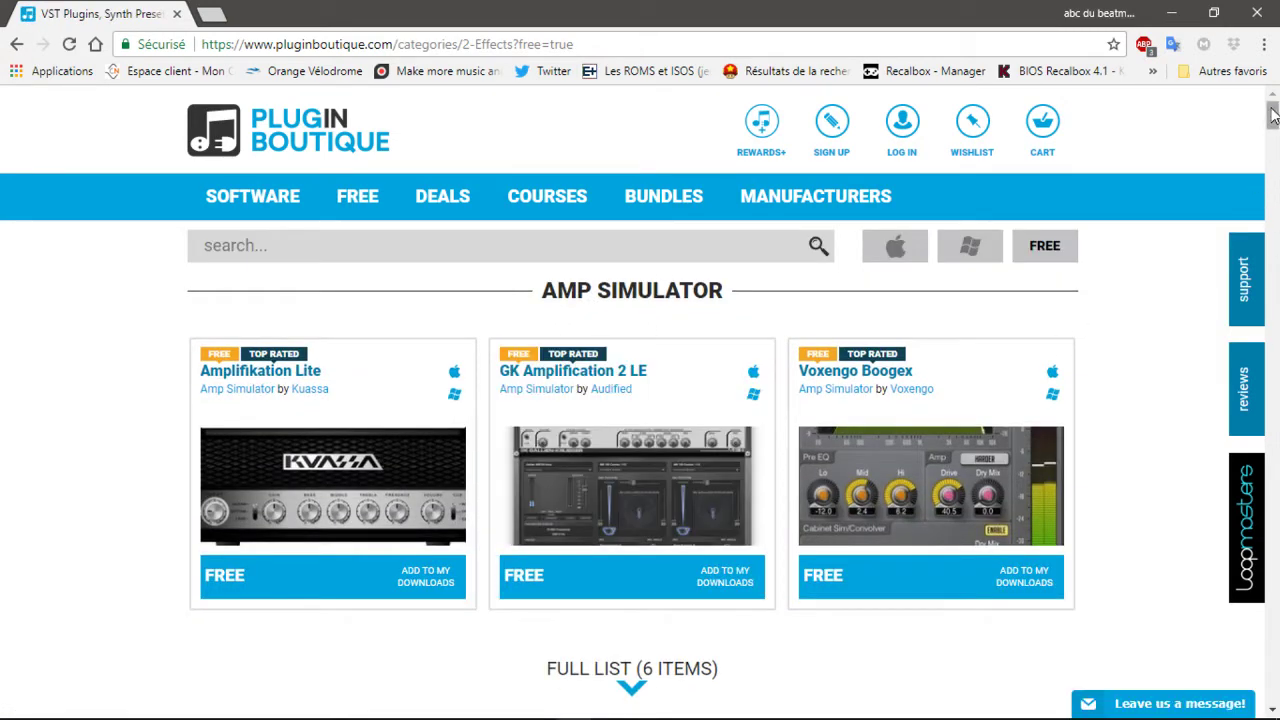
{"action": "scroll", "coordinate": [1273, 117], "scroll_direction": "down", "scroll_amount": 7}
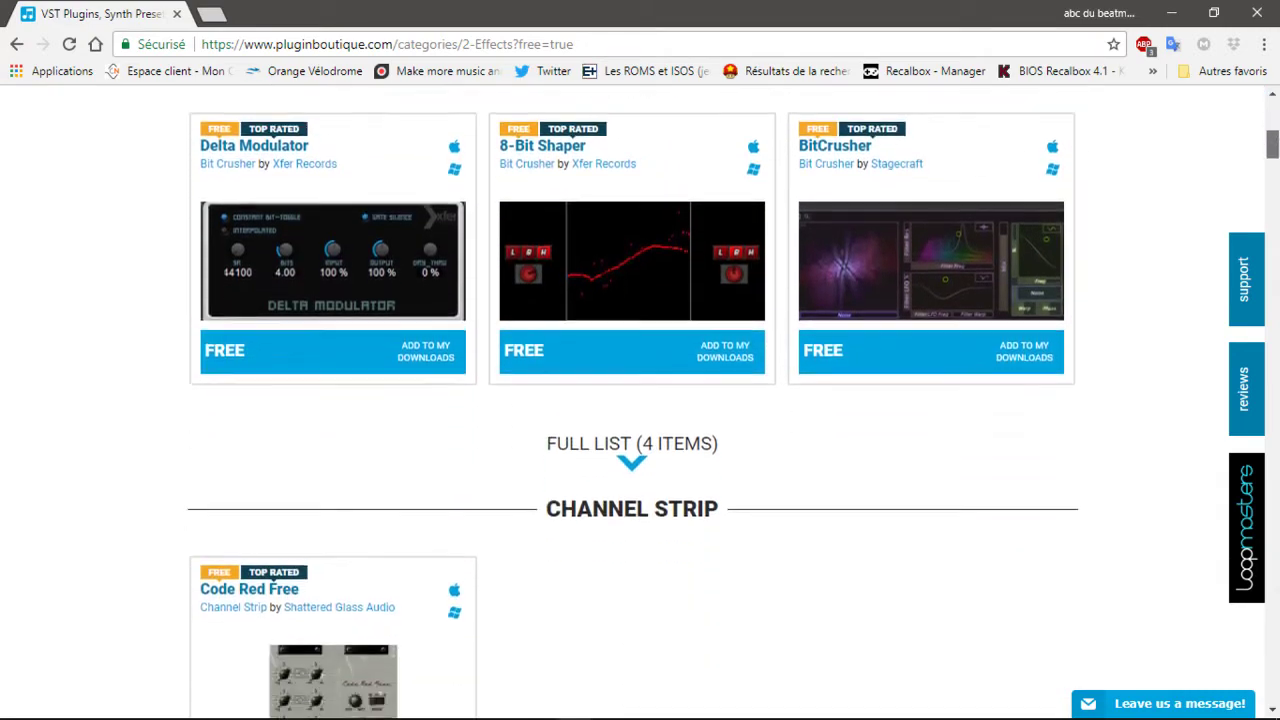
{"action": "scroll", "coordinate": [633, 400], "scroll_direction": "down", "scroll_amount": 9}
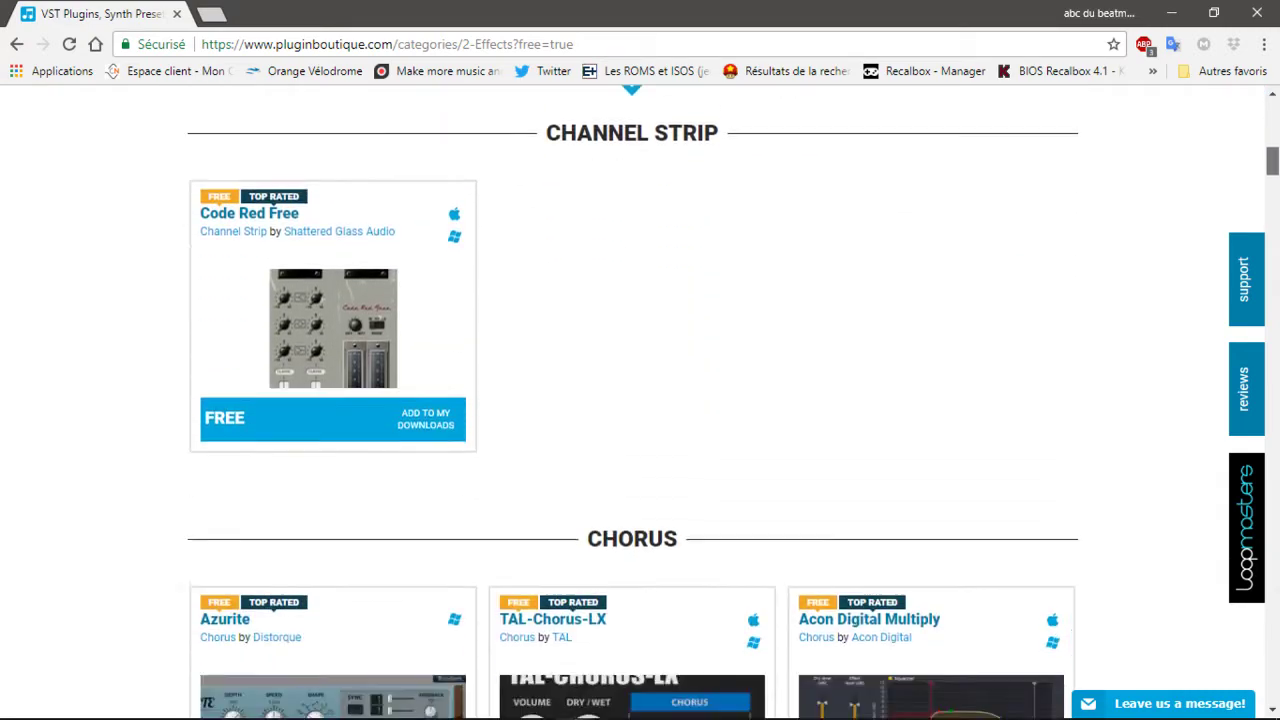
{"action": "scroll", "coordinate": [633, 400], "scroll_direction": "down", "scroll_amount": 18}
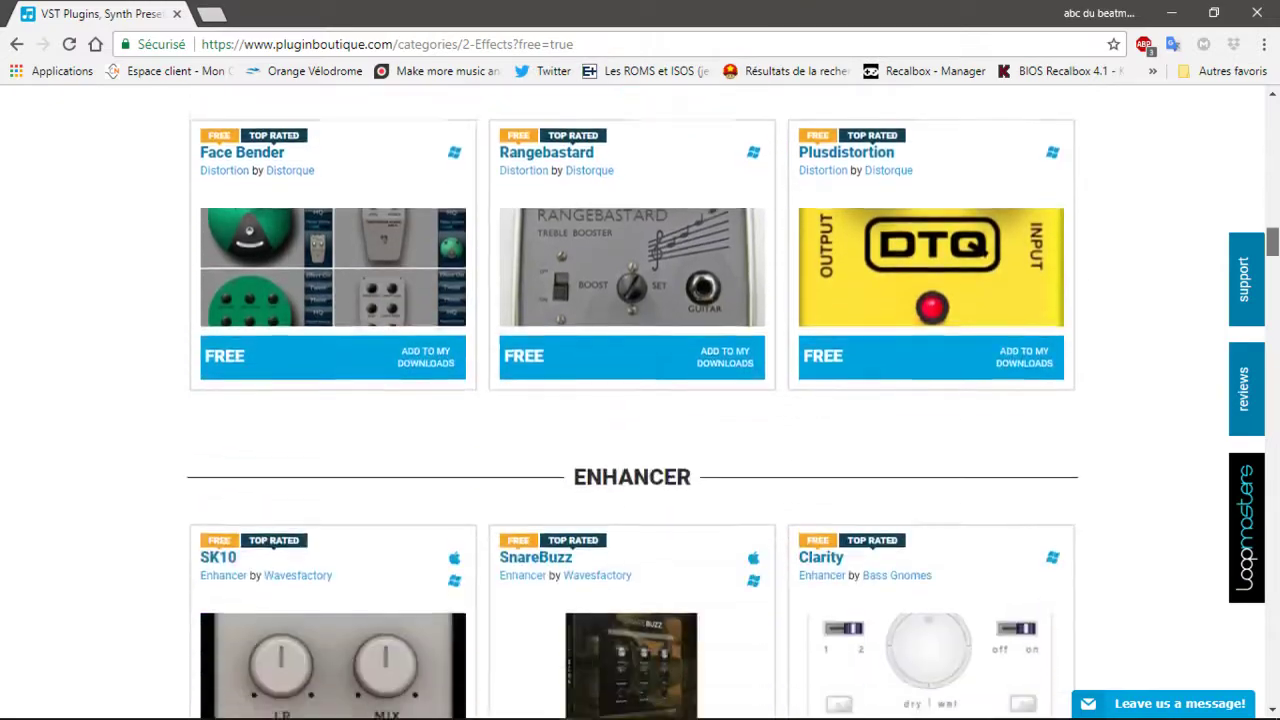
{"action": "scroll", "coordinate": [633, 400], "scroll_direction": "up", "scroll_amount": 7}
{"action": "scroll", "coordinate": [633, 400], "scroll_direction": "down", "scroll_amount": 12}
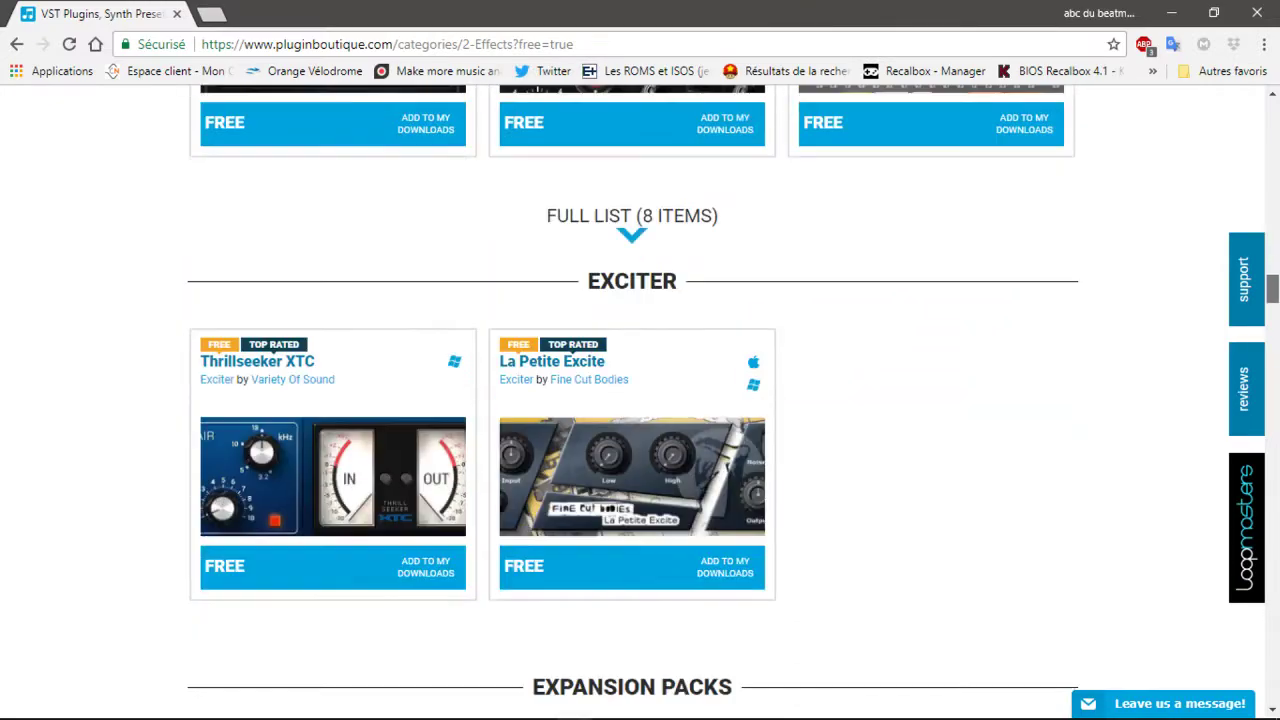
{"action": "scroll", "coordinate": [633, 400], "scroll_direction": "down", "scroll_amount": 10}
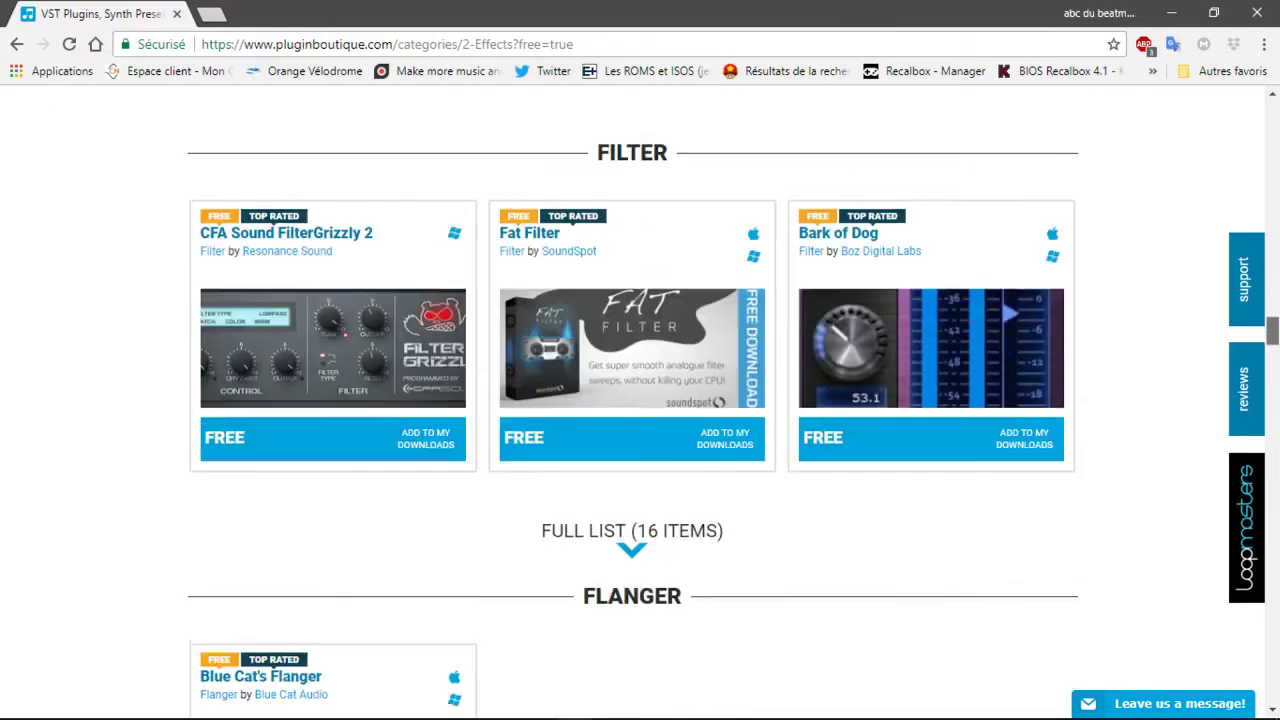
{"action": "scroll", "coordinate": [633, 400], "scroll_direction": "down", "scroll_amount": 1}
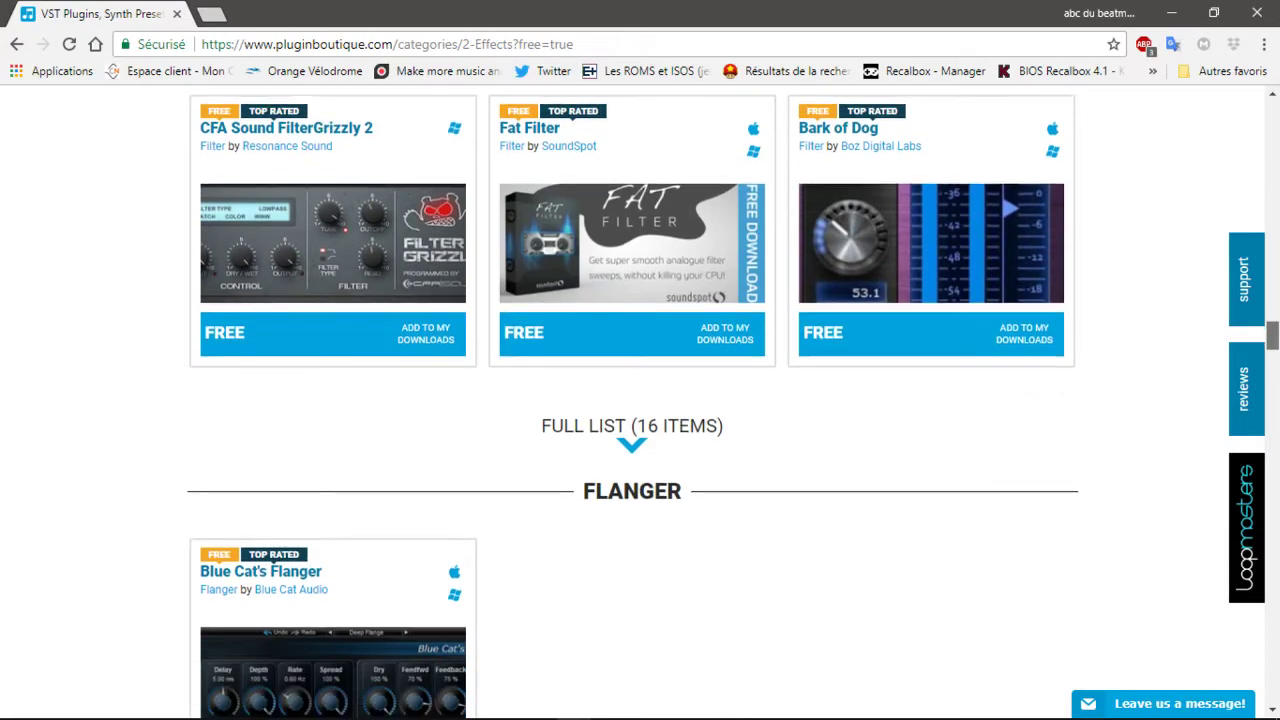
{"action": "scroll", "coordinate": [633, 400], "scroll_direction": "up", "scroll_amount": 20}
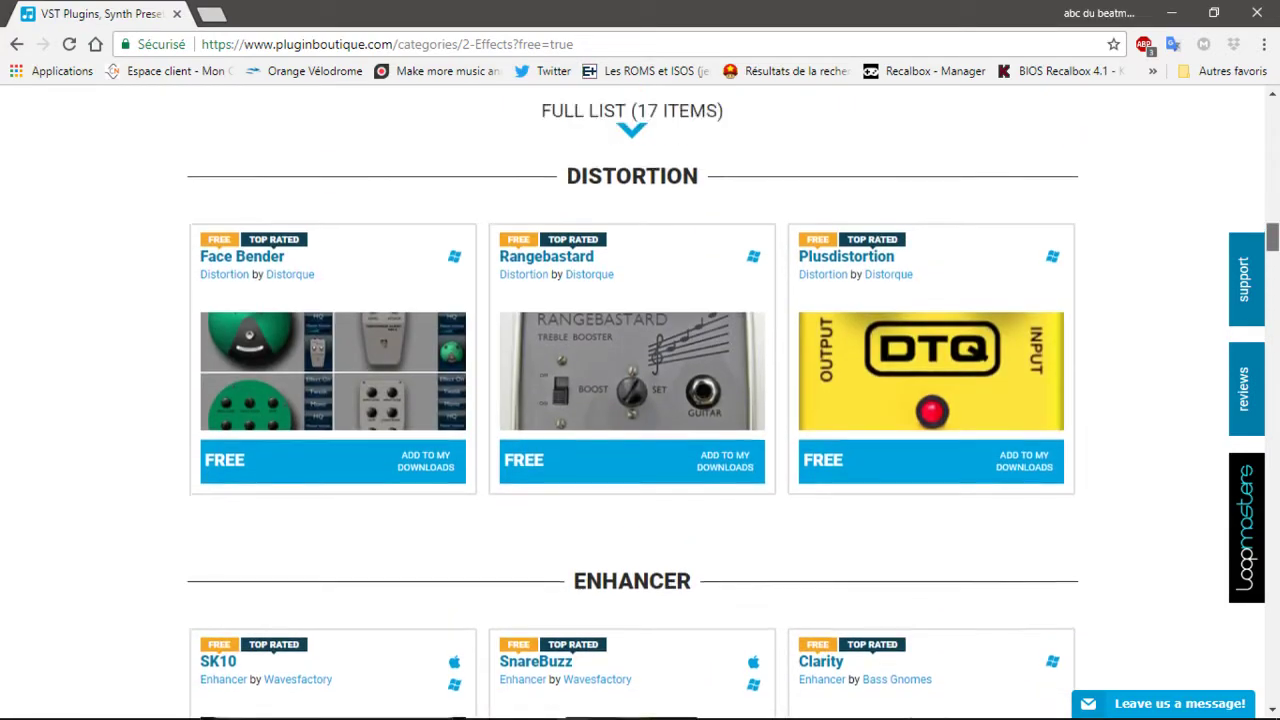
{"action": "scroll", "coordinate": [640, 400], "scroll_direction": "up", "scroll_amount": 5}
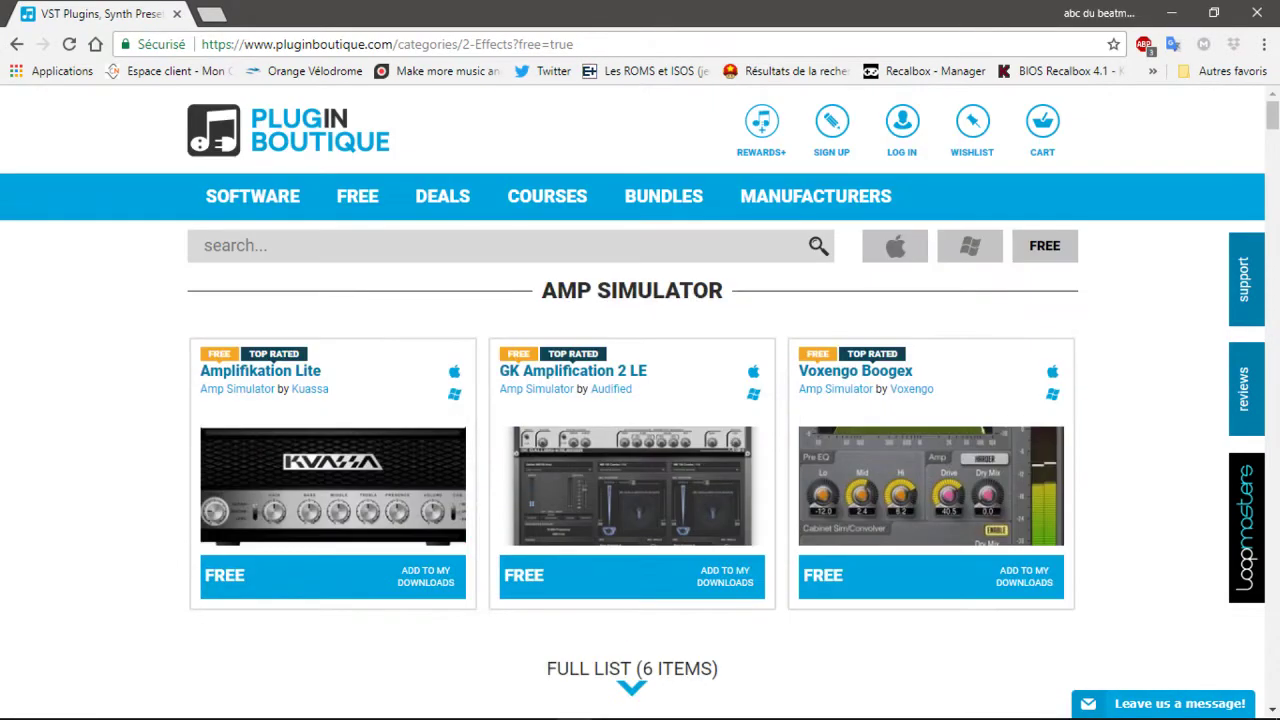
Switch to Ableton Live and turn off the iZotope Vinyl effect on the Master track
{"action": "left_click", "coordinate": [1171, 13]}
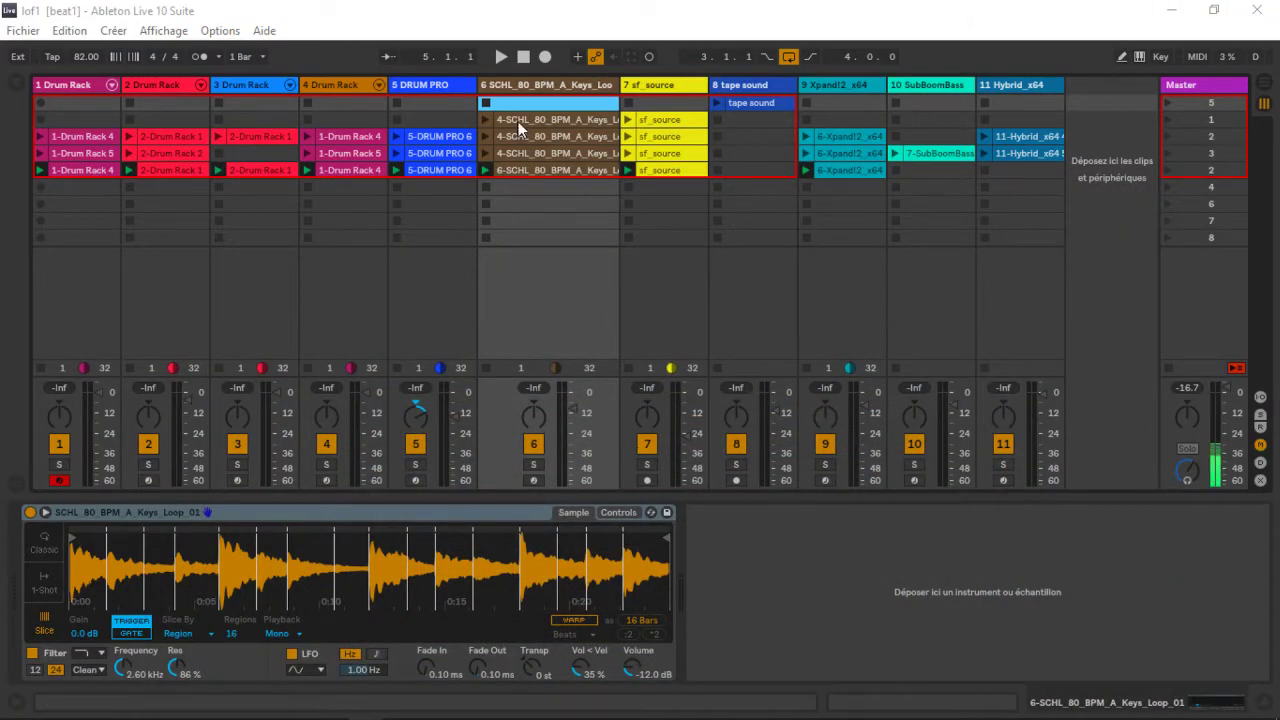
{"action": "left_click", "coordinate": [73, 83]}
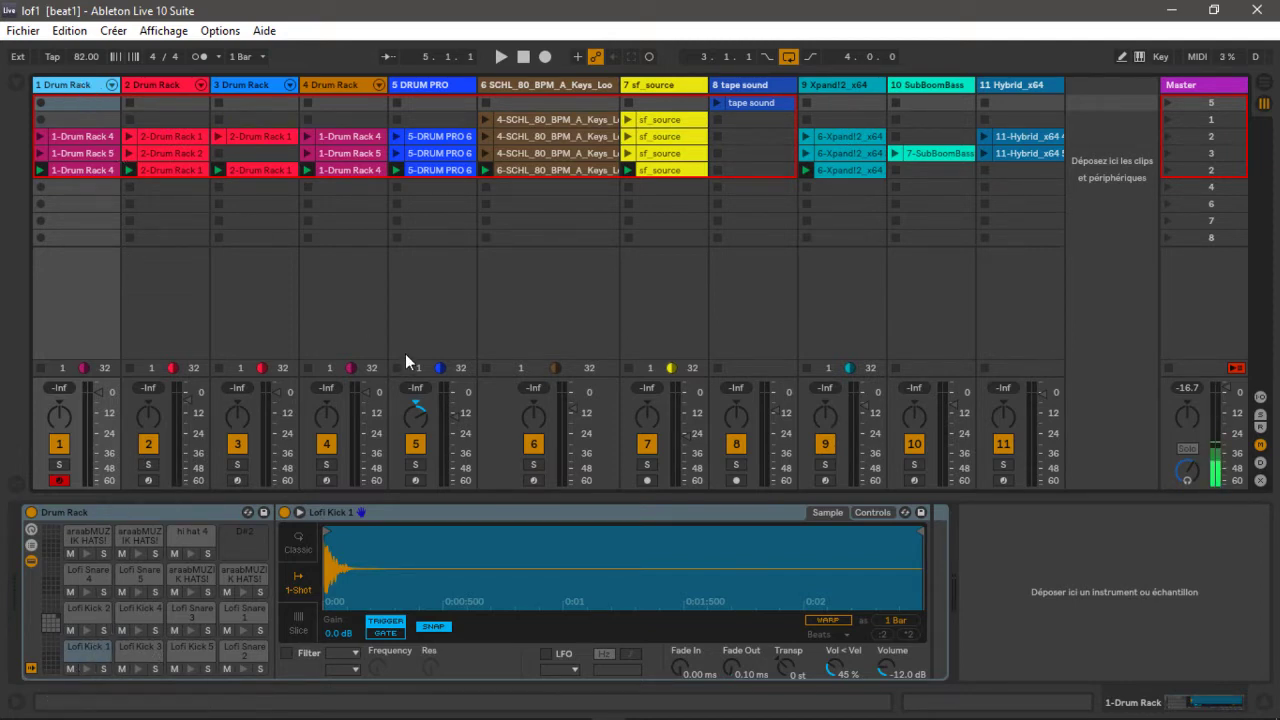
{"action": "left_click", "coordinate": [1185, 85]}
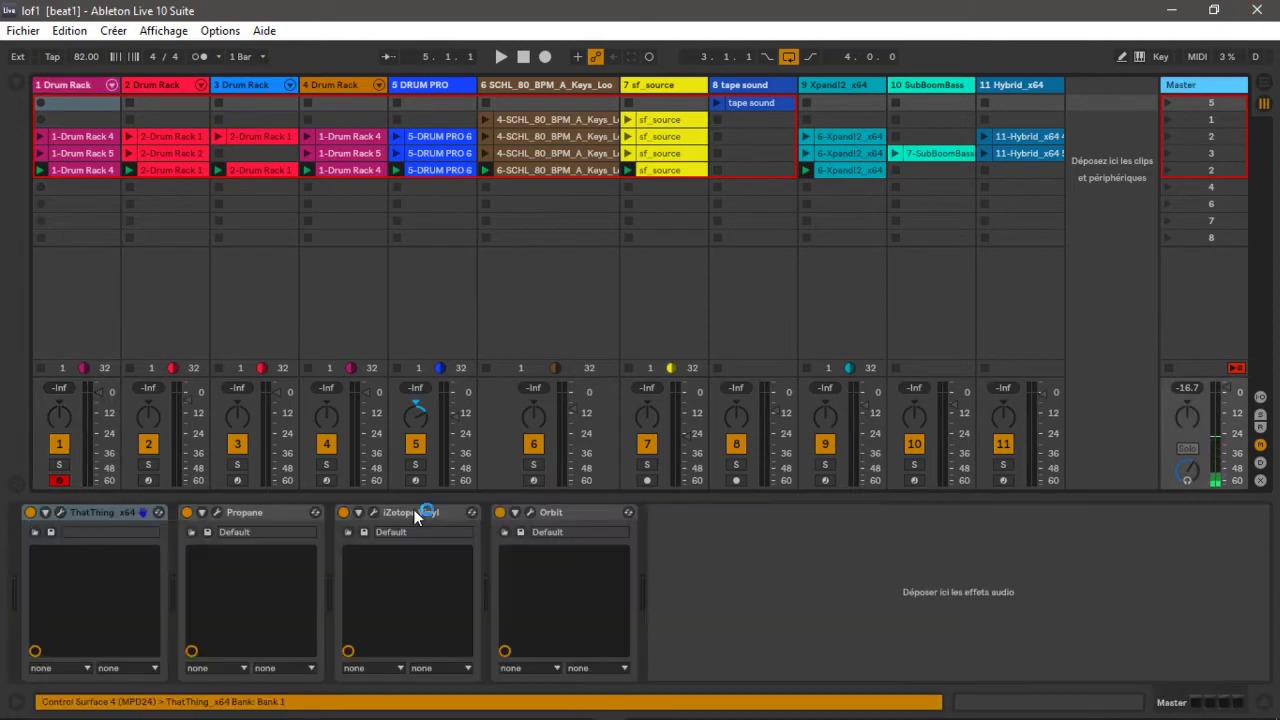
{"action": "left_click", "coordinate": [344, 513]}
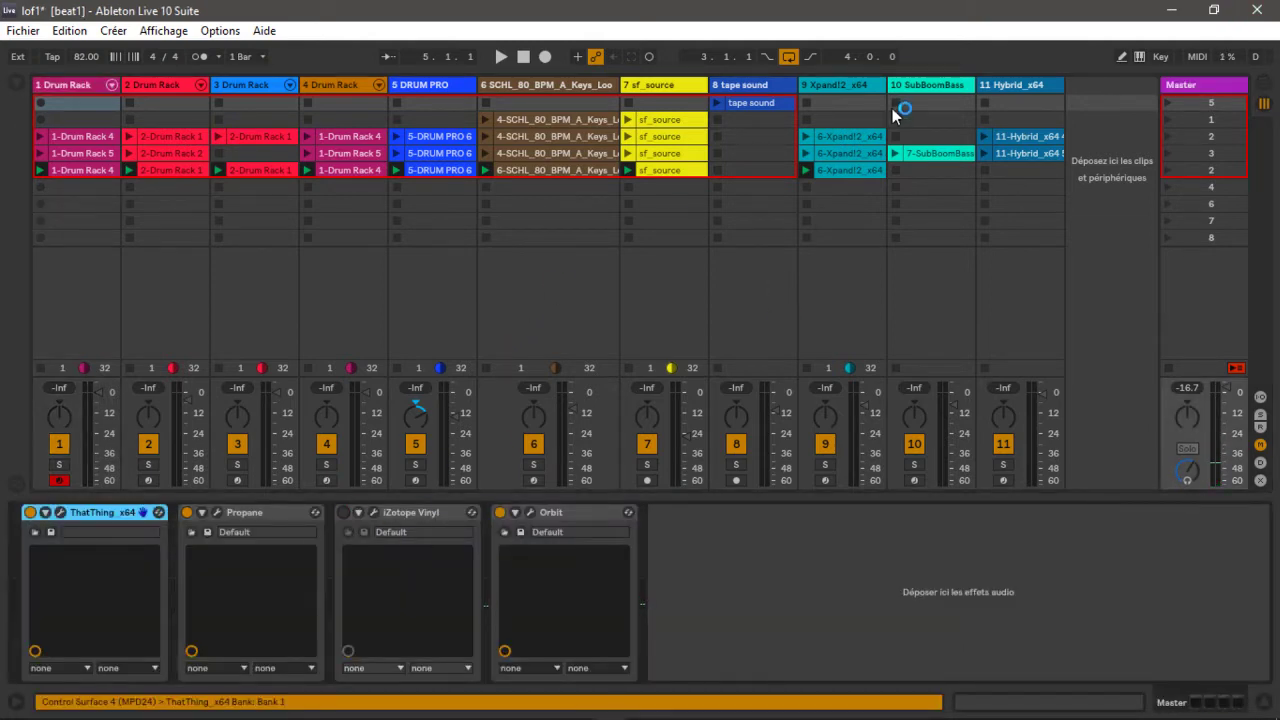
Display the first track's Drum Rack and examine its pads and lofi drum samples
{"action": "left_click", "coordinate": [92, 85]}
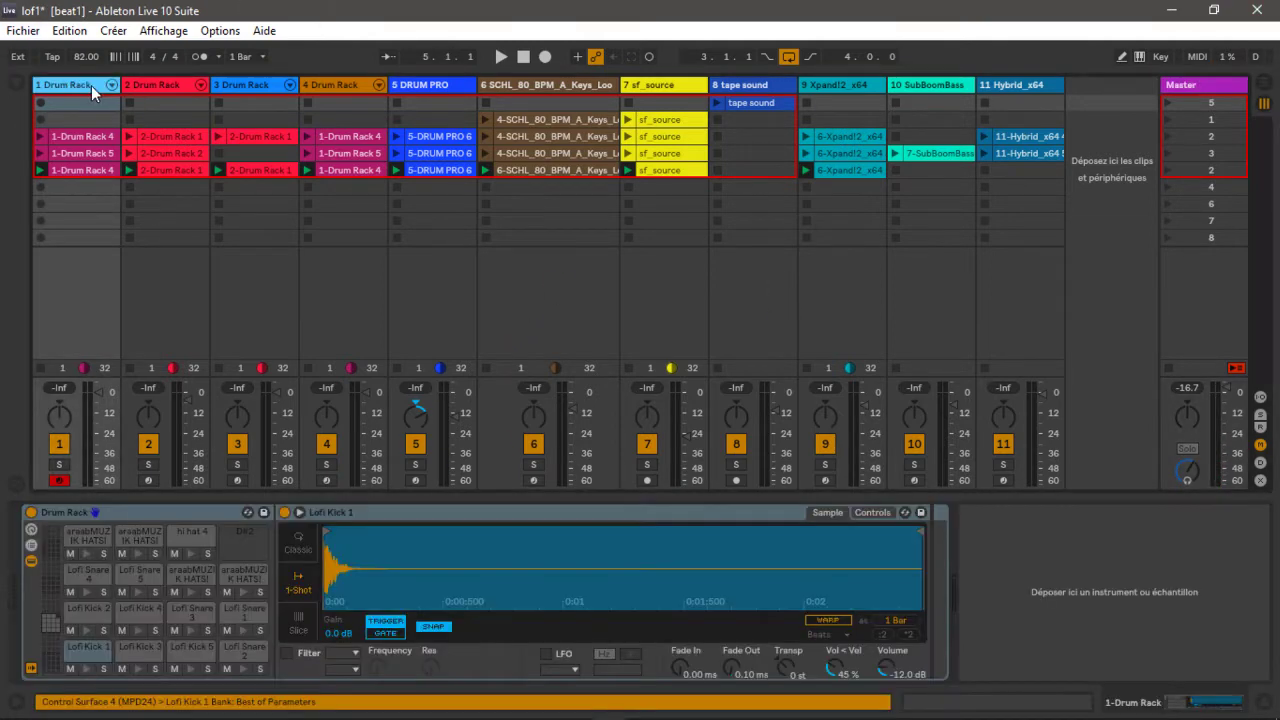
{"action": "left_click", "coordinate": [130, 512]}
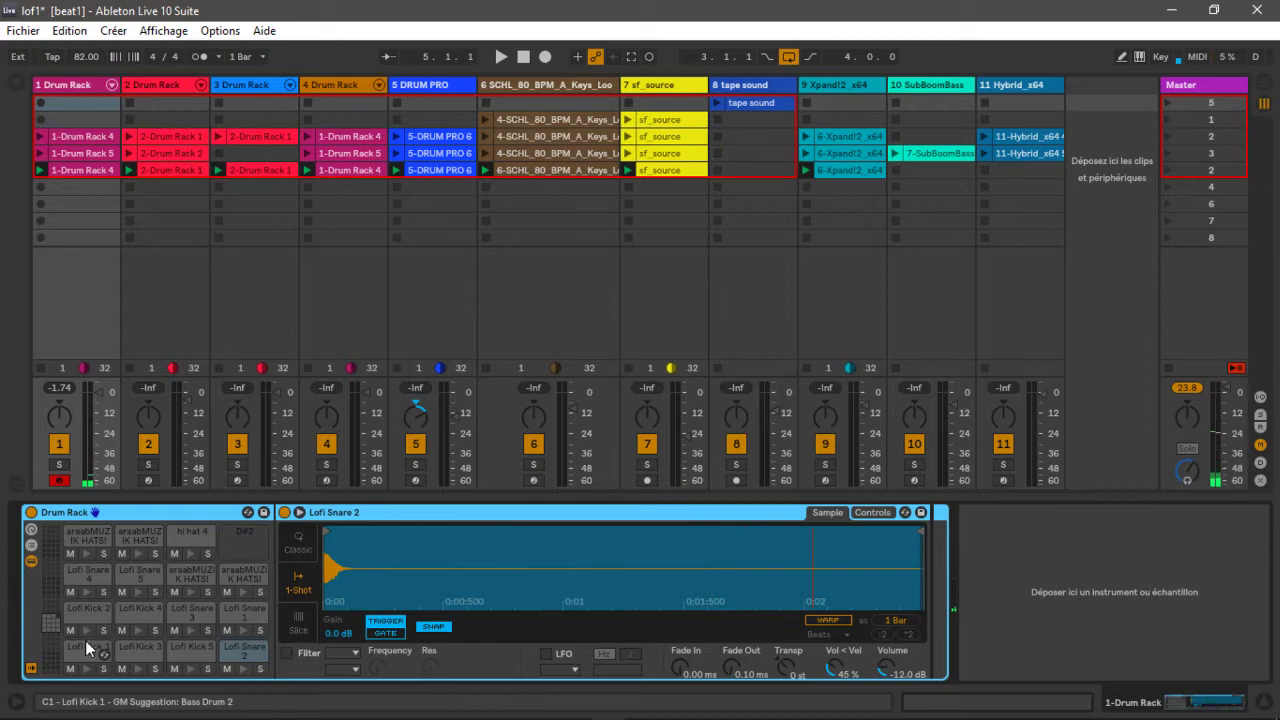
{"action": "left_click", "coordinate": [73, 86]}
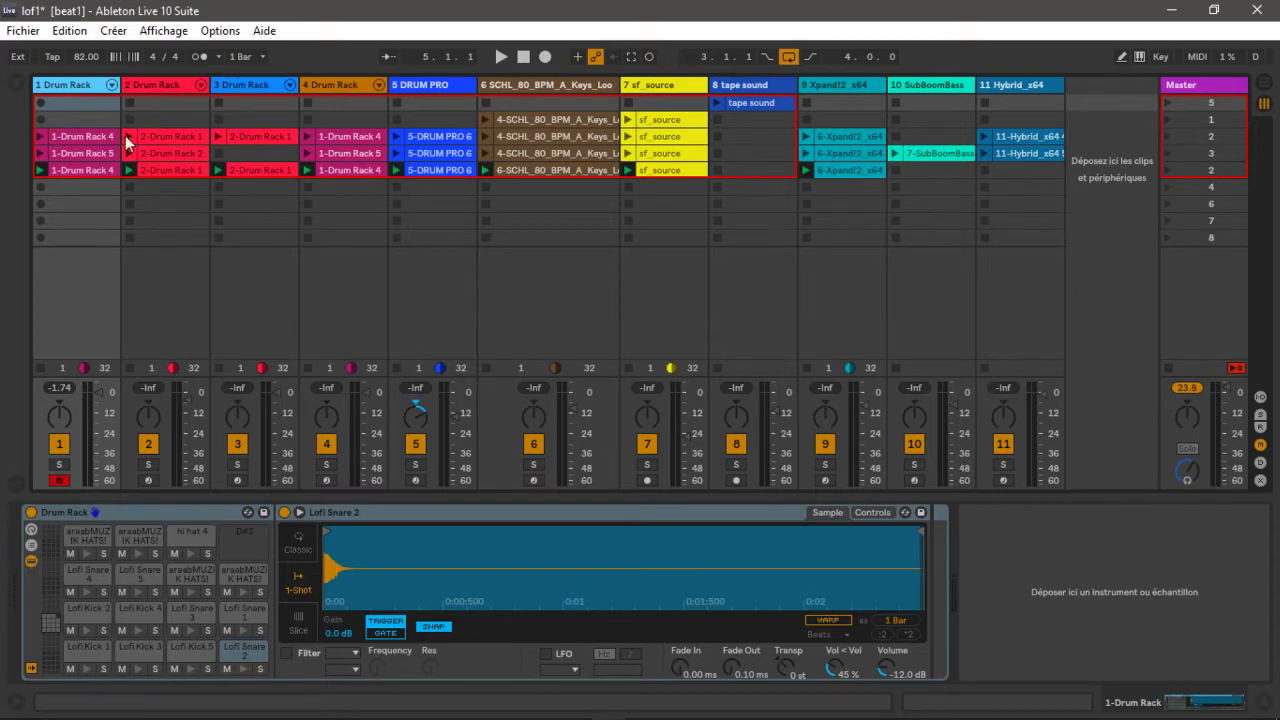
Solo the first Drum Rack track and listen to its clip in the first scene named 2
{"action": "left_click", "coordinate": [66, 466]}
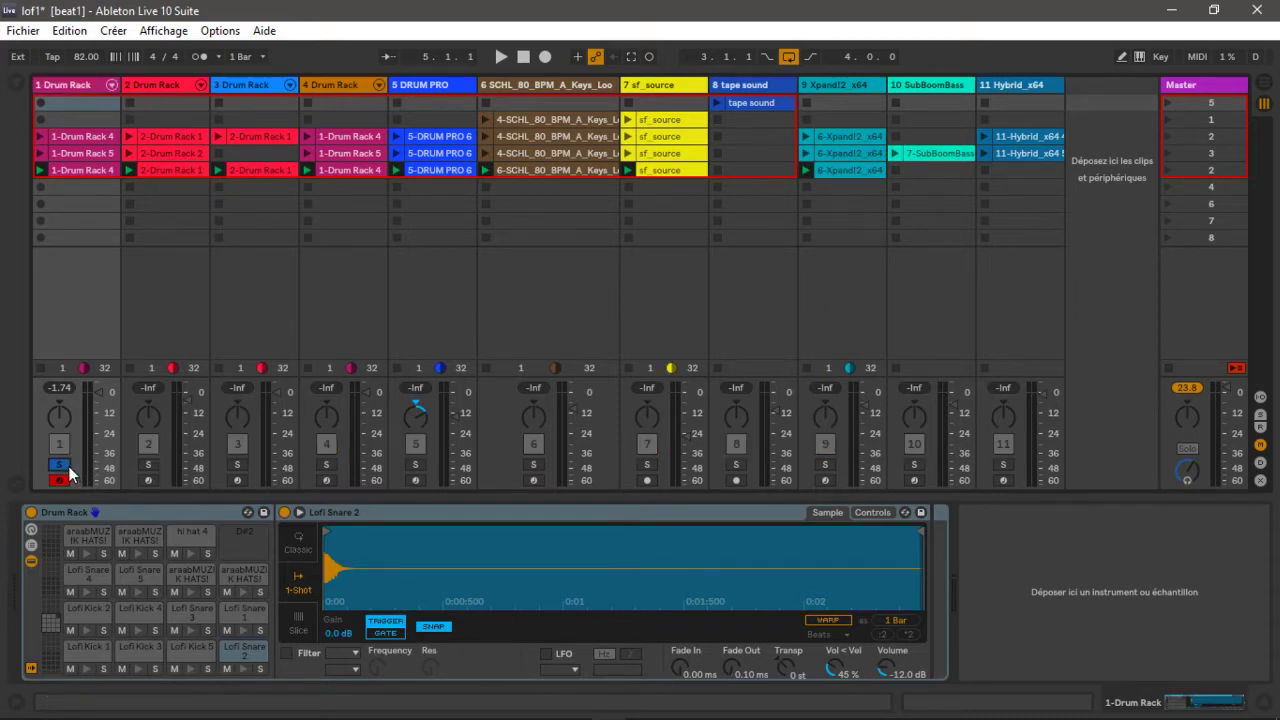
{"action": "key", "text": "space"}
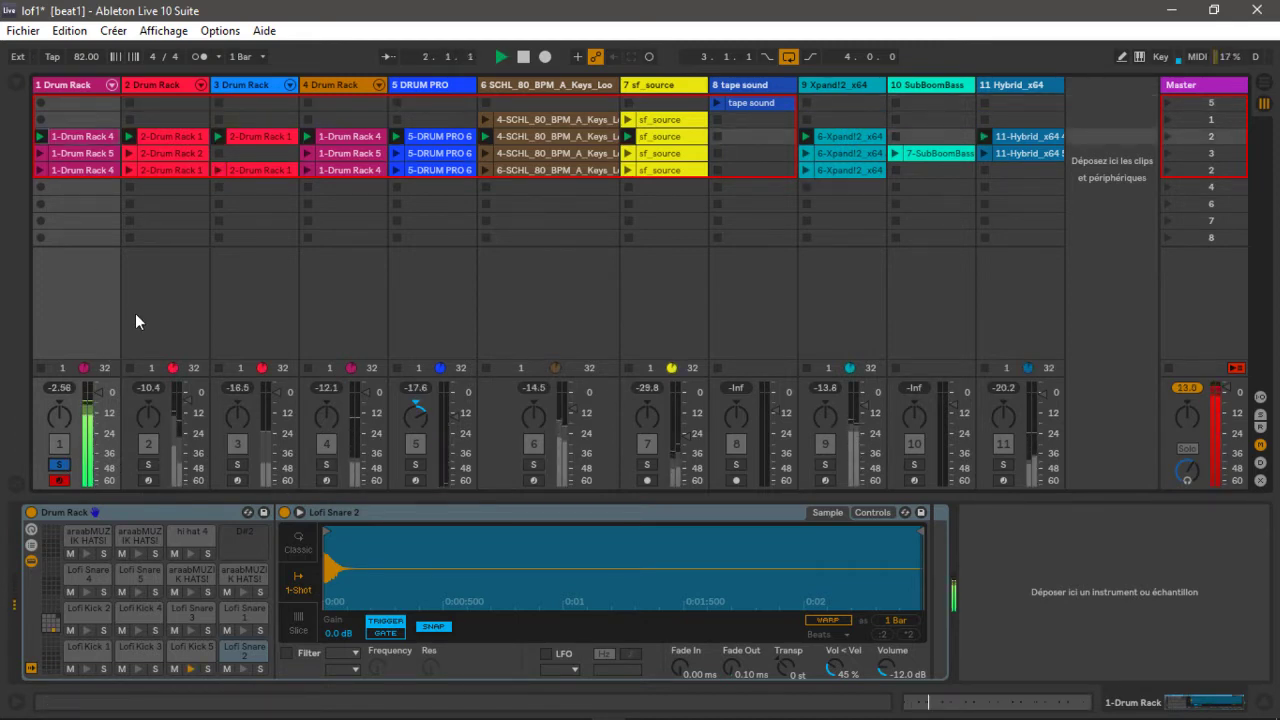
{"action": "key", "text": "space"}
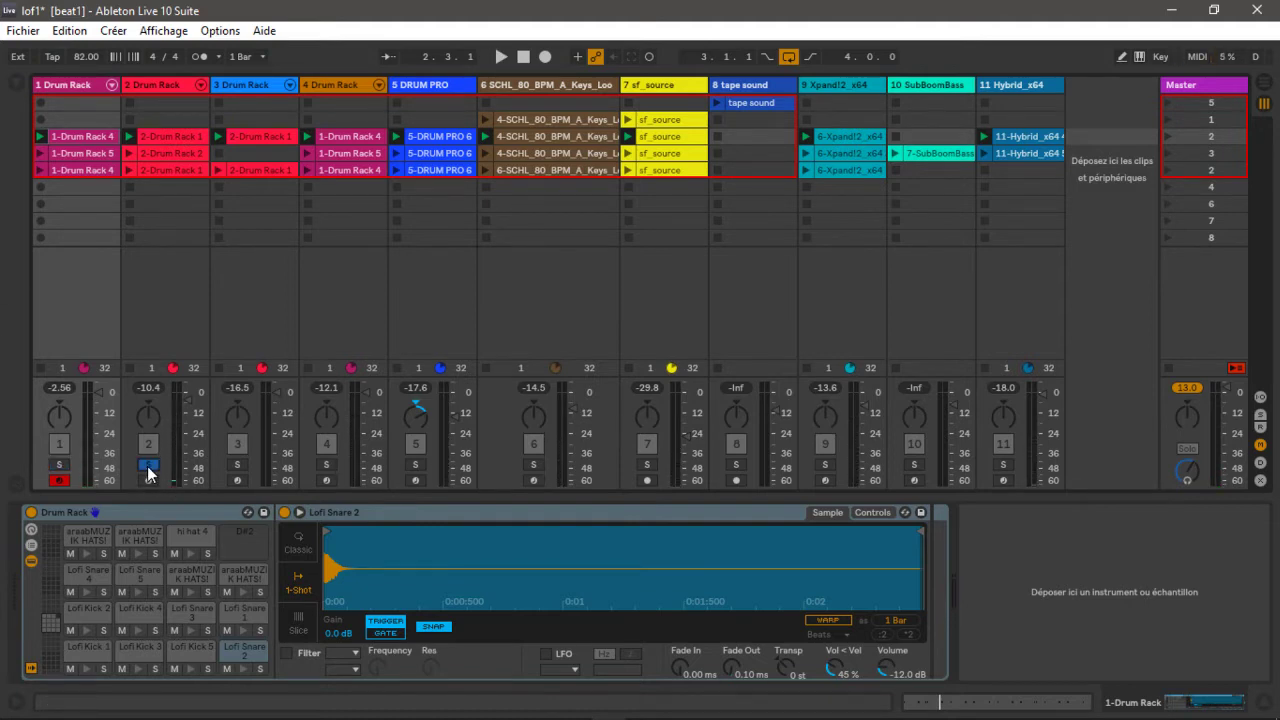
Play the second Drum Rack track in solo and examine the settings of its PanCake2 effect
{"action": "key", "text": "space"}
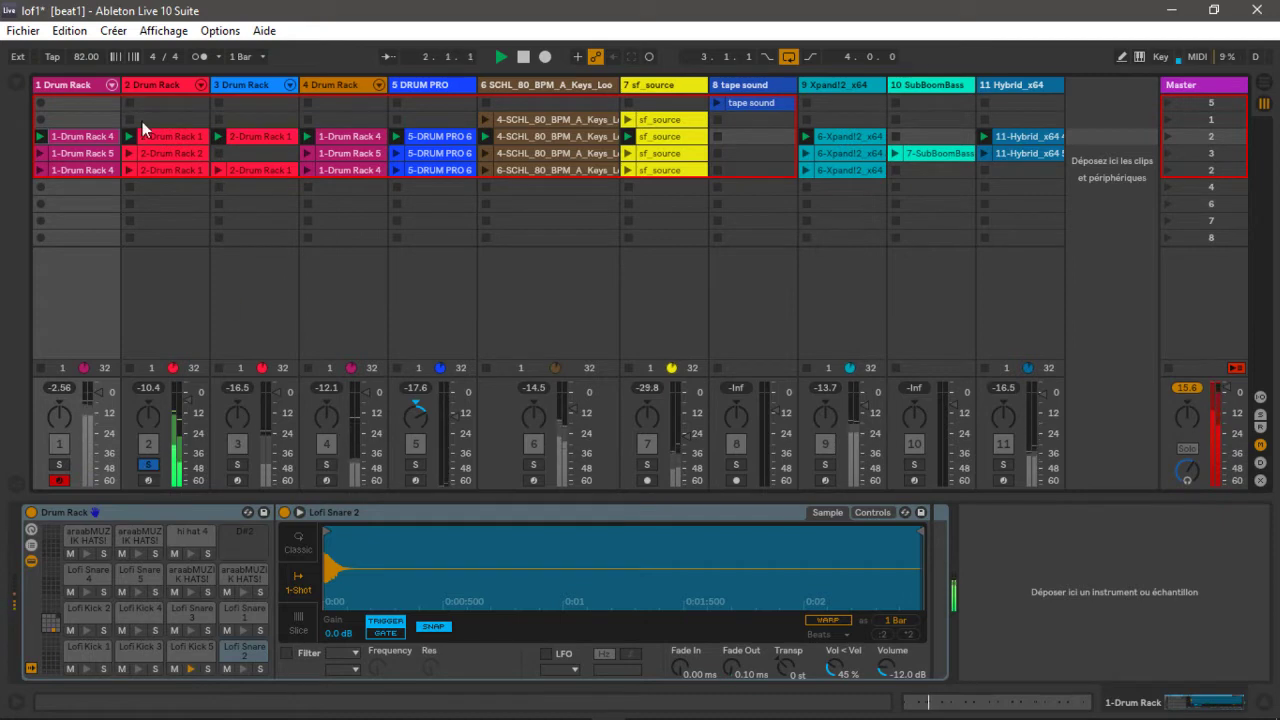
{"action": "left_click", "coordinate": [152, 92]}
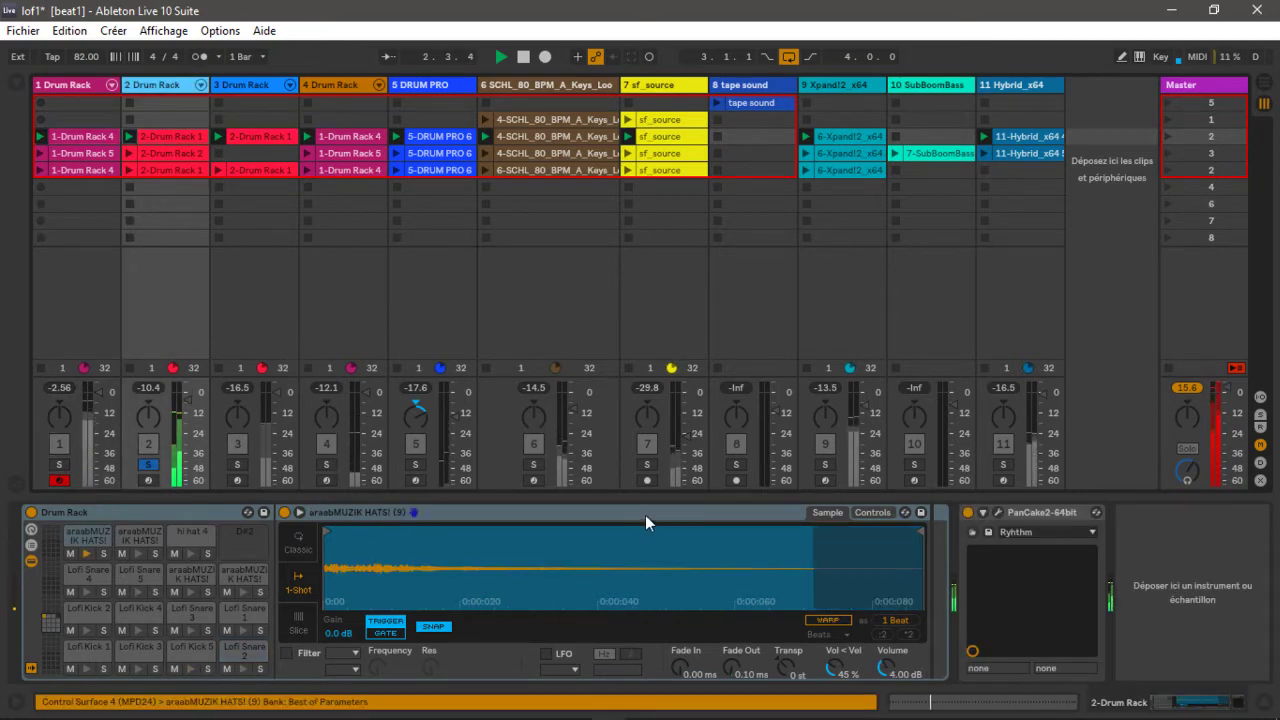
{"action": "left_click", "coordinate": [997, 512]}
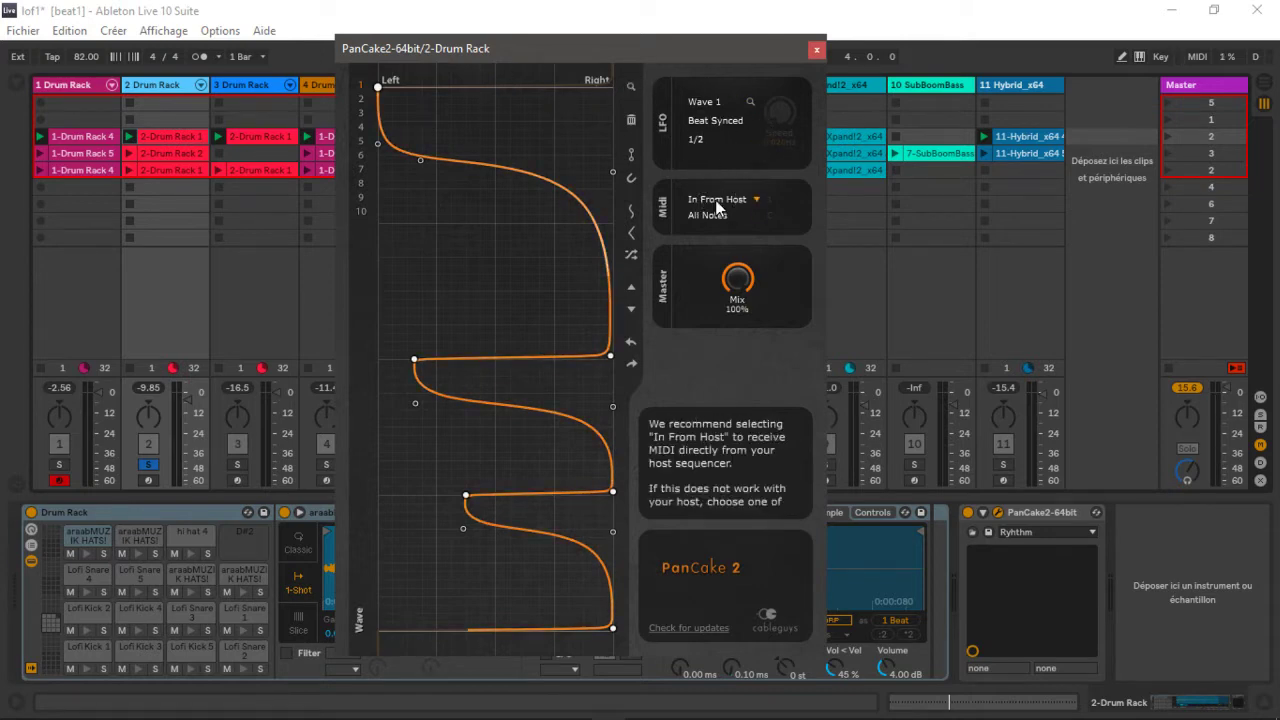
{"action": "mouse_move", "coordinate": [760, 276]}
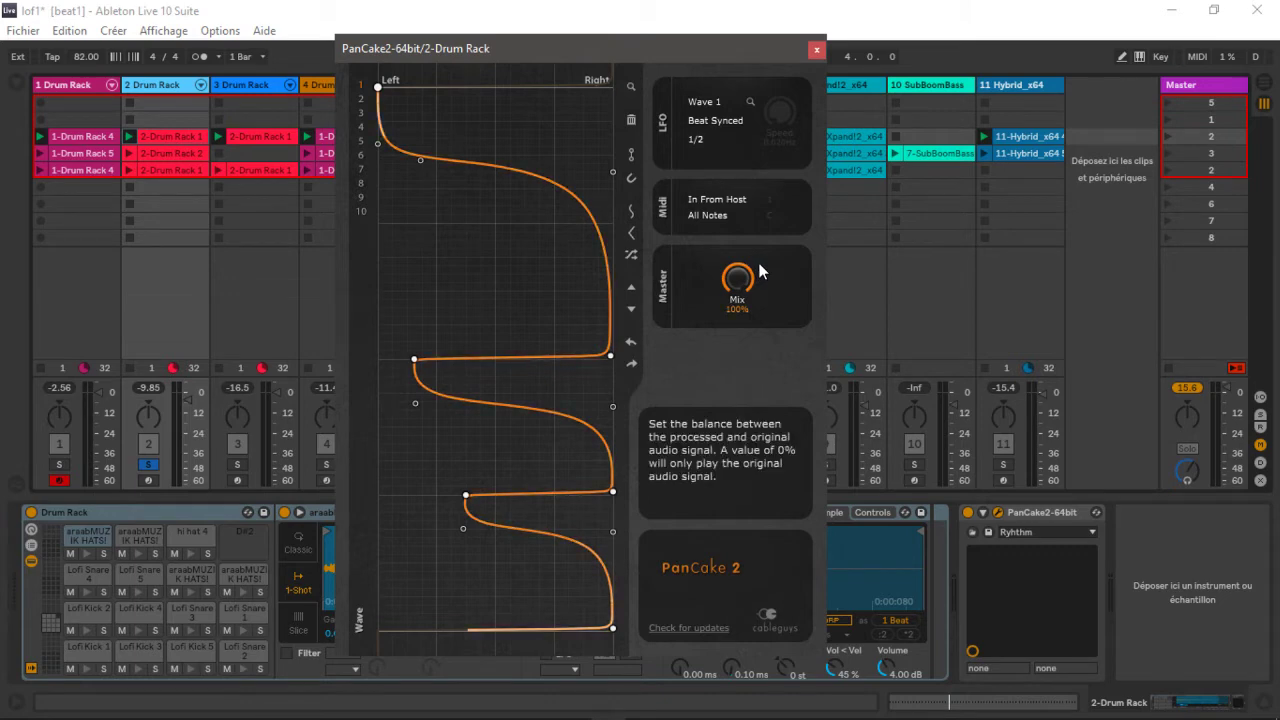
{"action": "left_click", "coordinate": [816, 52]}
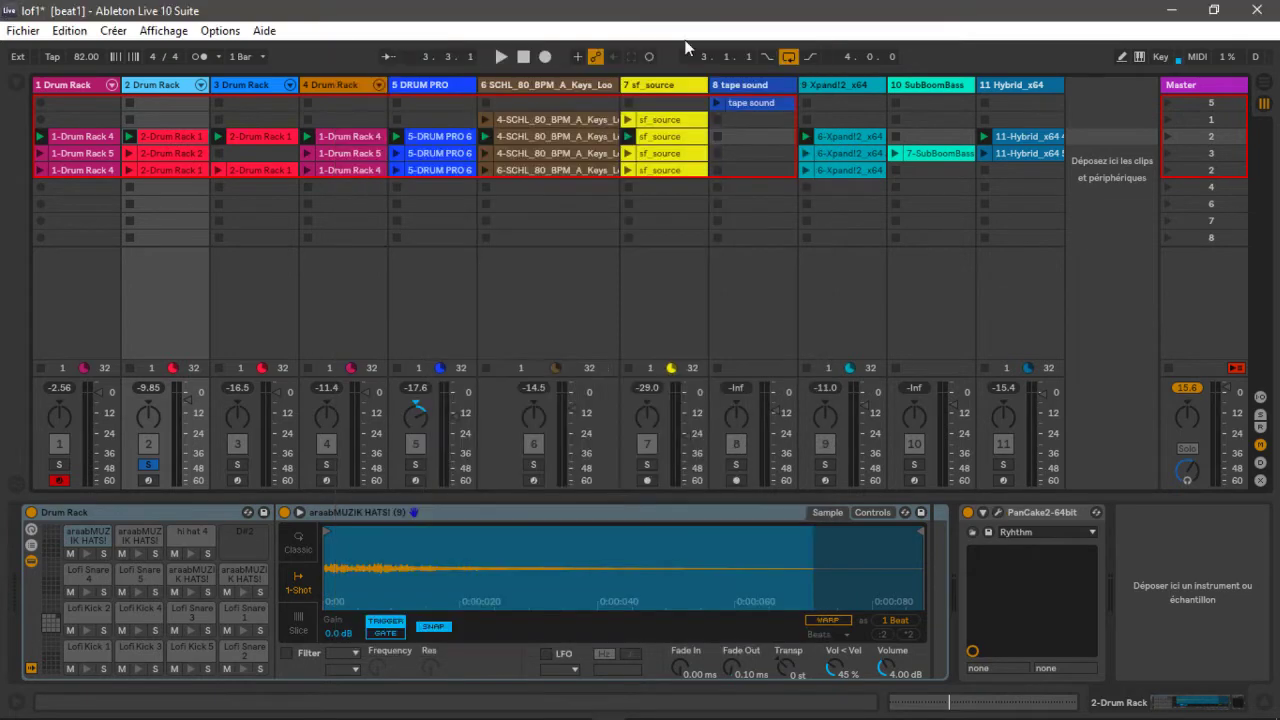
Solo the third Drum Rack track and listen to its hi-hat pattern
{"action": "left_click", "coordinate": [247, 87]}
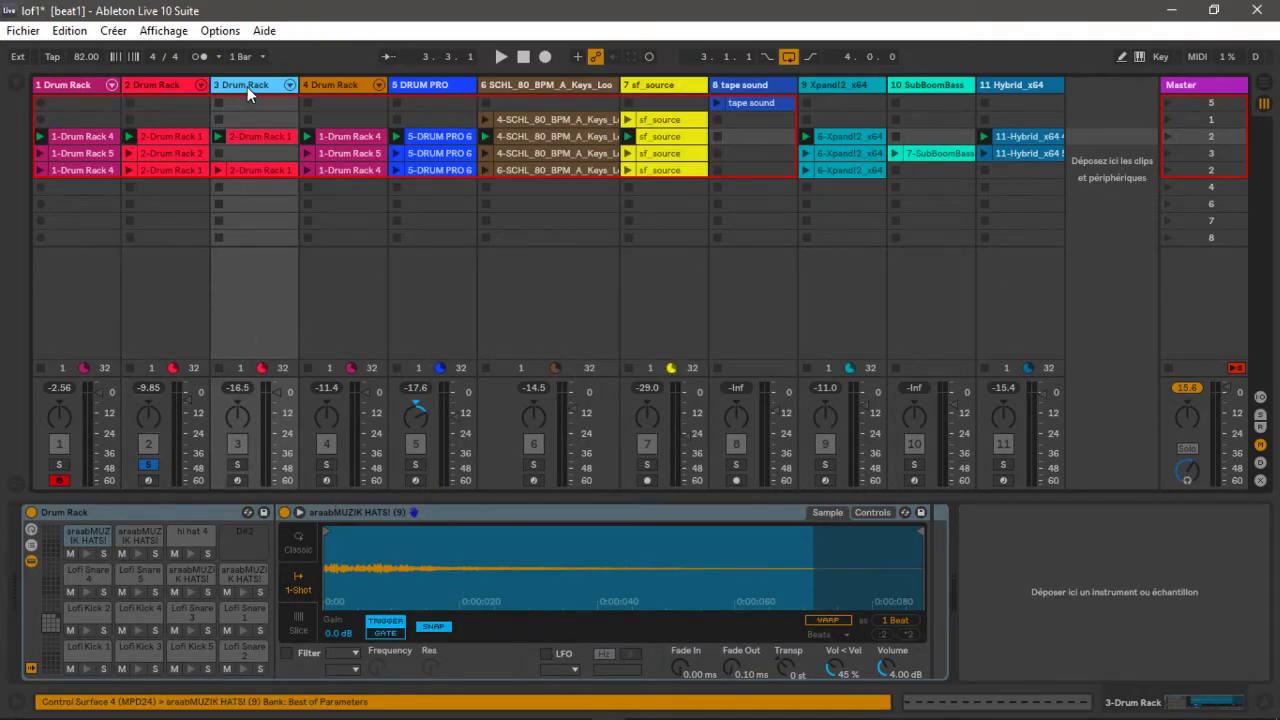
{"action": "left_click", "coordinate": [176, 84]}
{"action": "left_click", "coordinate": [262, 88]}
{"action": "left_click", "coordinate": [236, 465]}
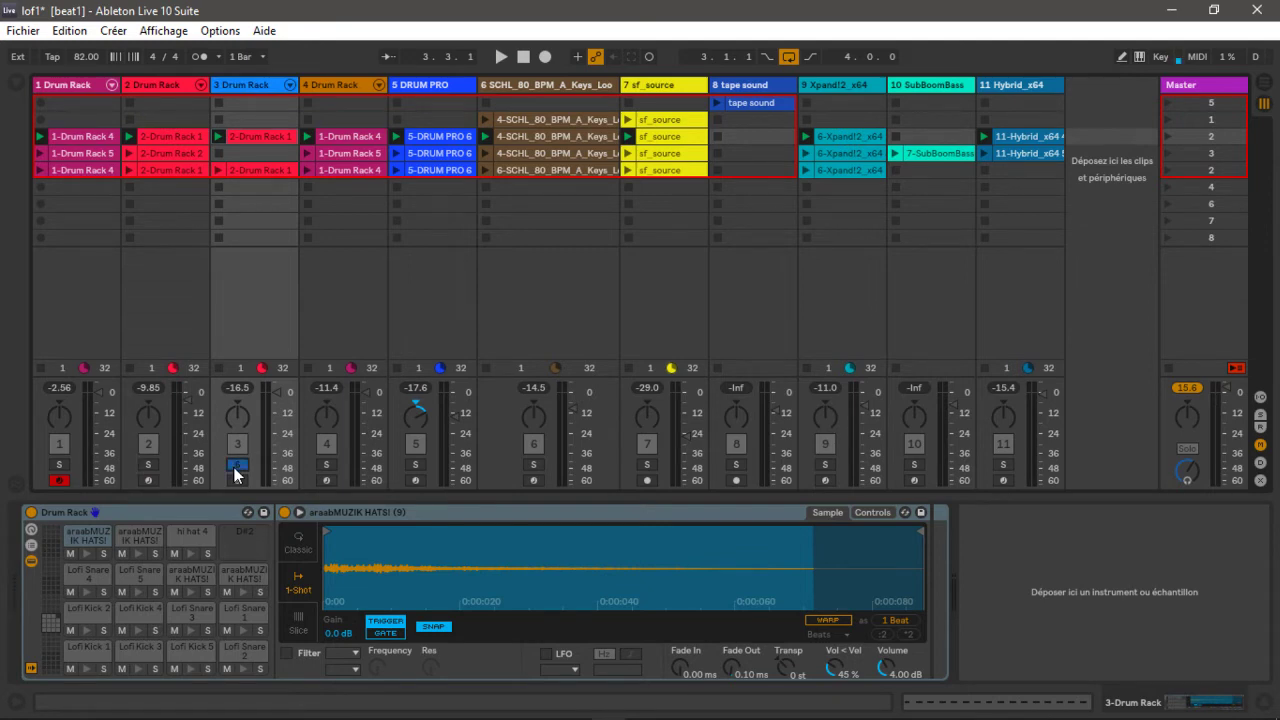
{"action": "key", "text": "space"}
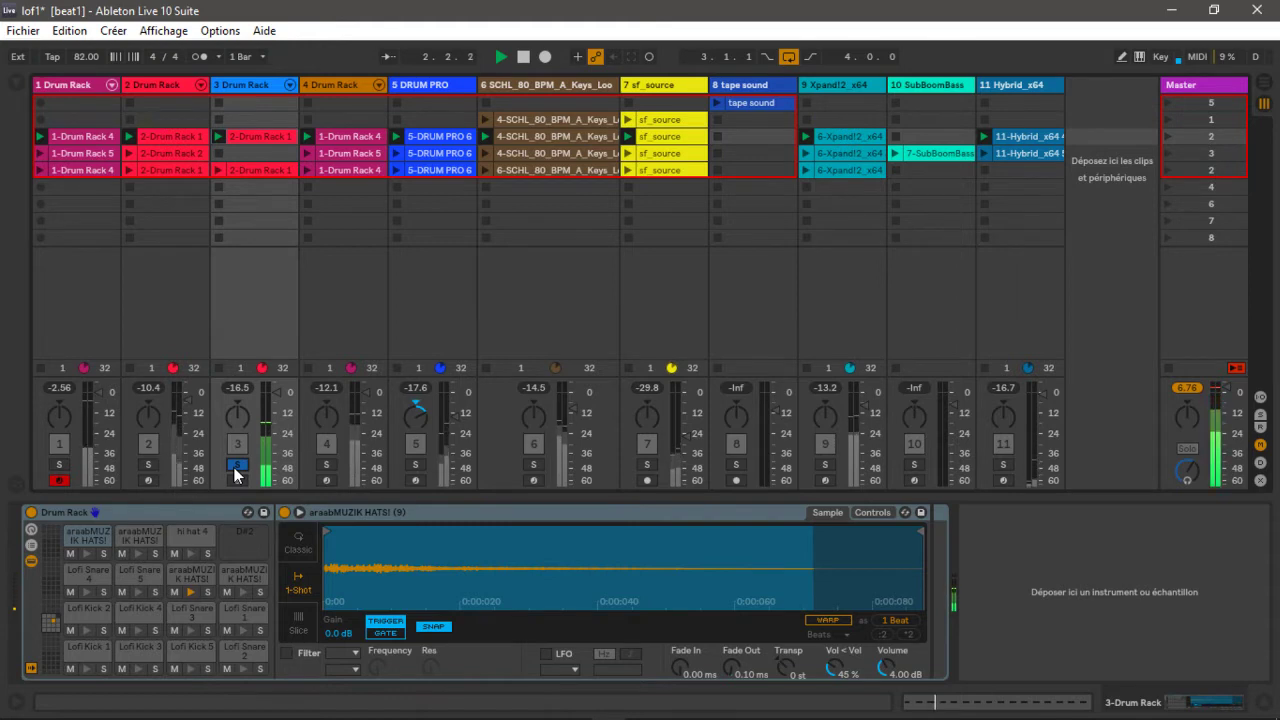
{"action": "key", "text": "space"}
Solo the fourth Drum Rack track and listen to its pattern
{"action": "left_click", "coordinate": [329, 466]}
{"action": "key", "text": "space"}
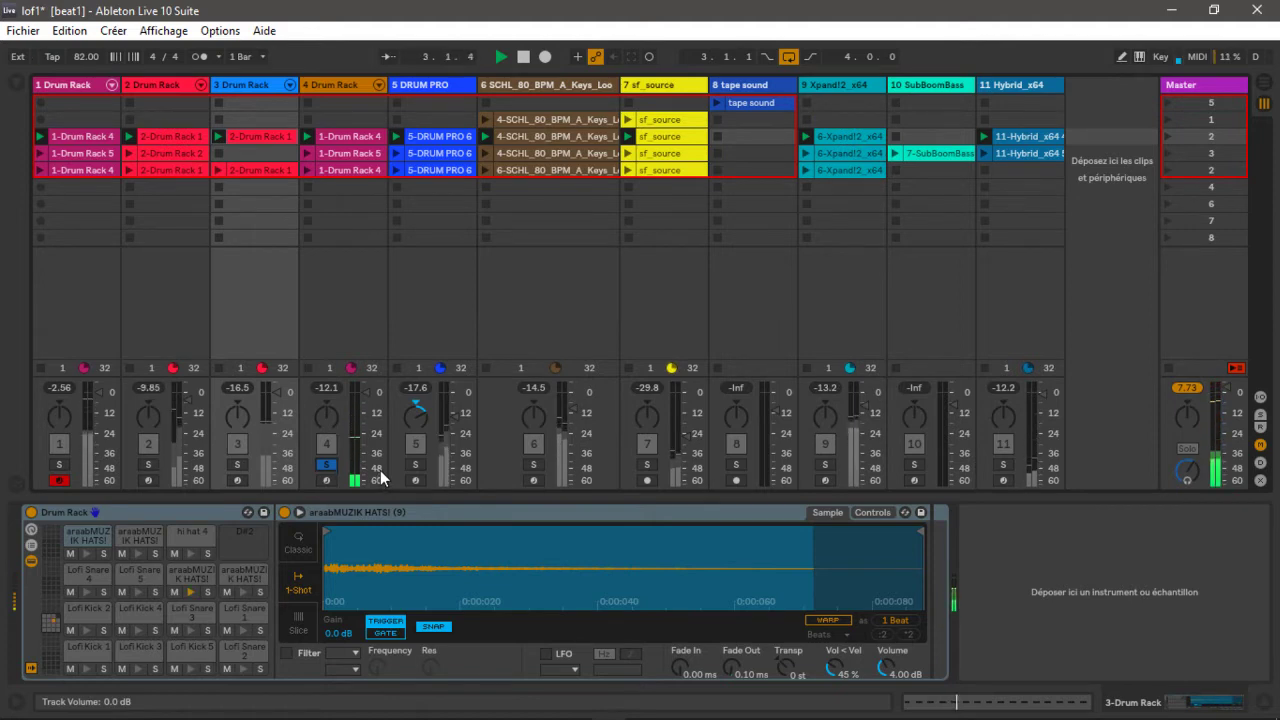
{"action": "key", "text": "space"}
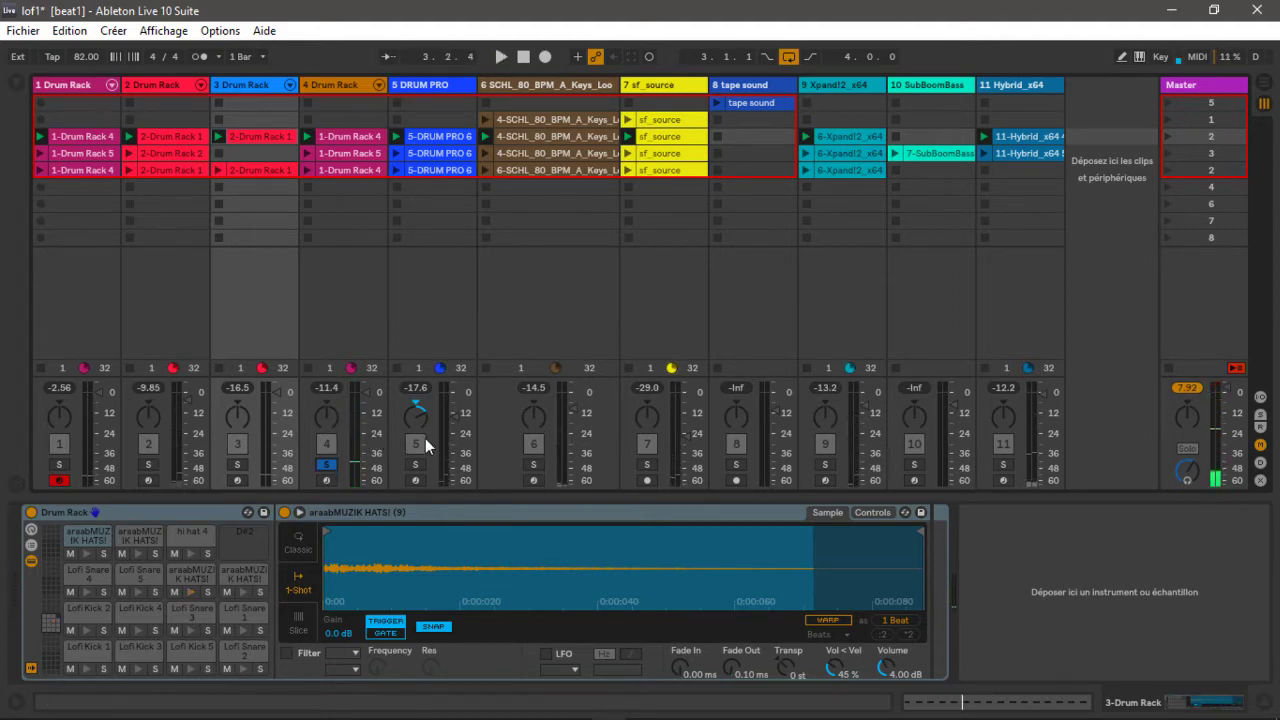
Centre the panning of the soloed DRUM PRO track and play it with its device displayed
{"action": "left_click_drag", "start_coordinate": [416, 412], "coordinate": [416, 436]}
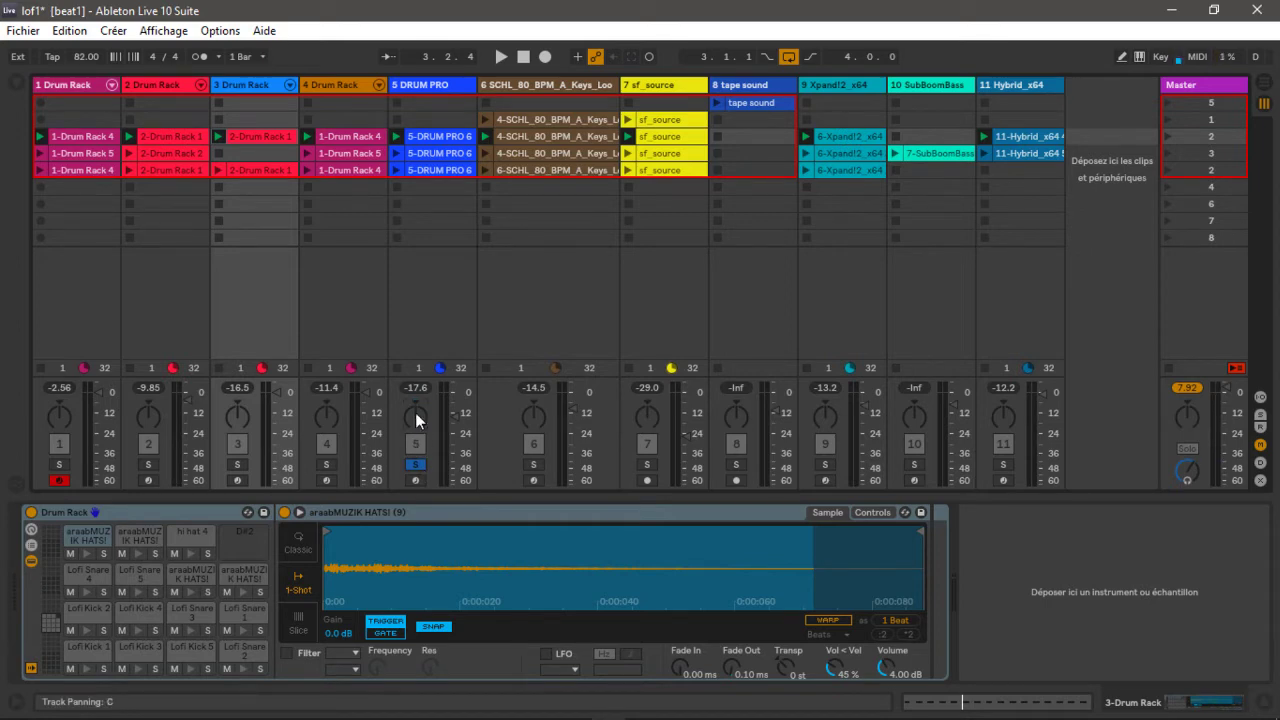
{"action": "key", "text": "space"}
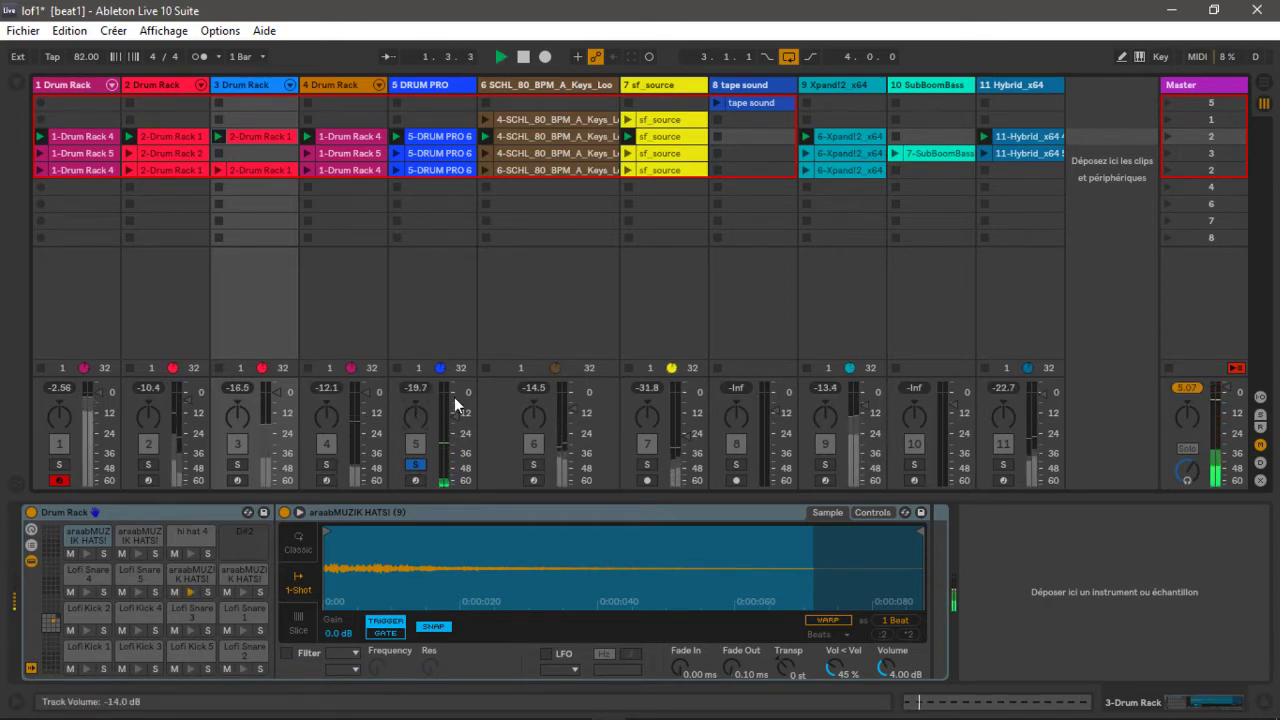
{"action": "left_click", "coordinate": [416, 88]}
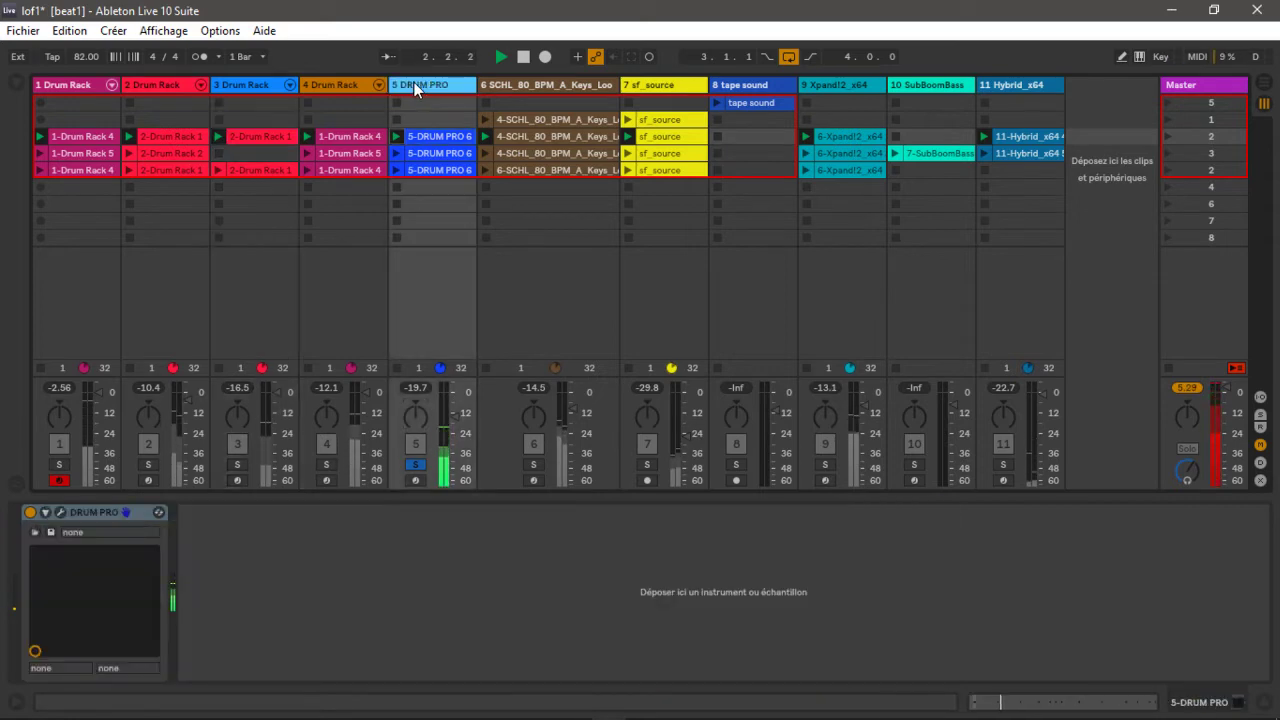
Open the DRUM PRO instrument's window on the fifth track and move it so the whole interface is in view
{"action": "left_click", "coordinate": [340, 86]}
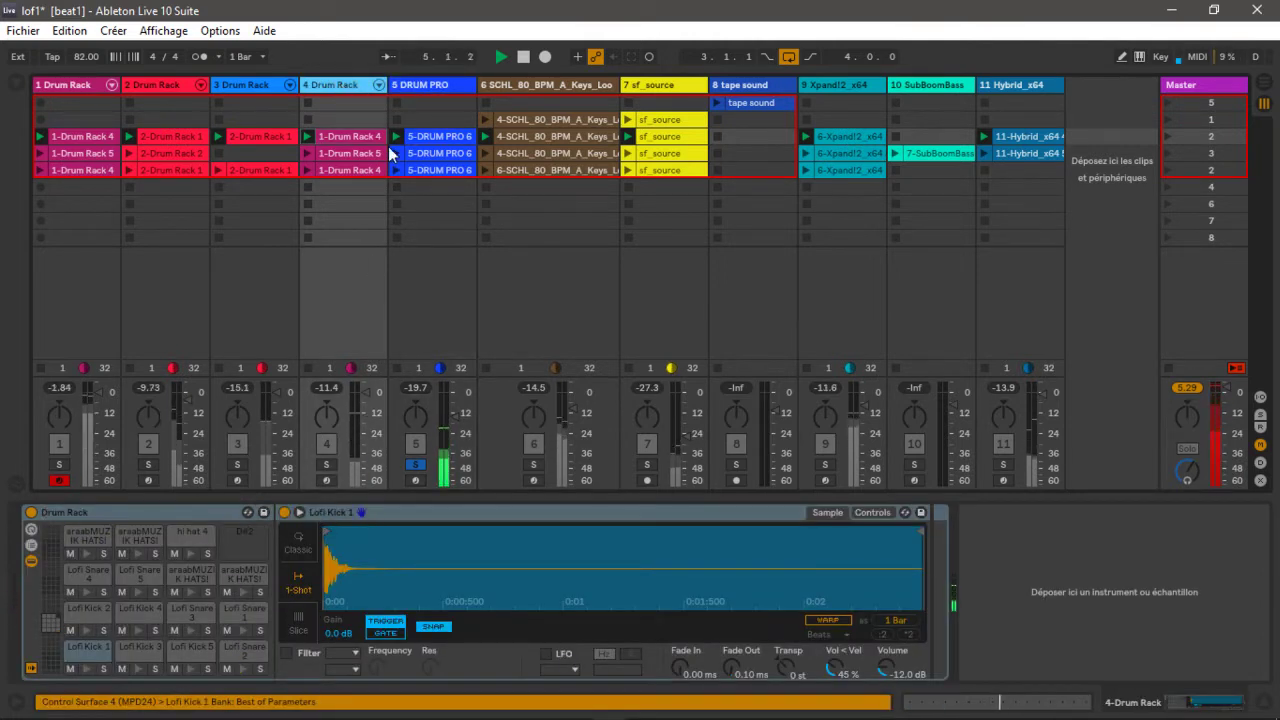
{"action": "left_click", "coordinate": [429, 82]}
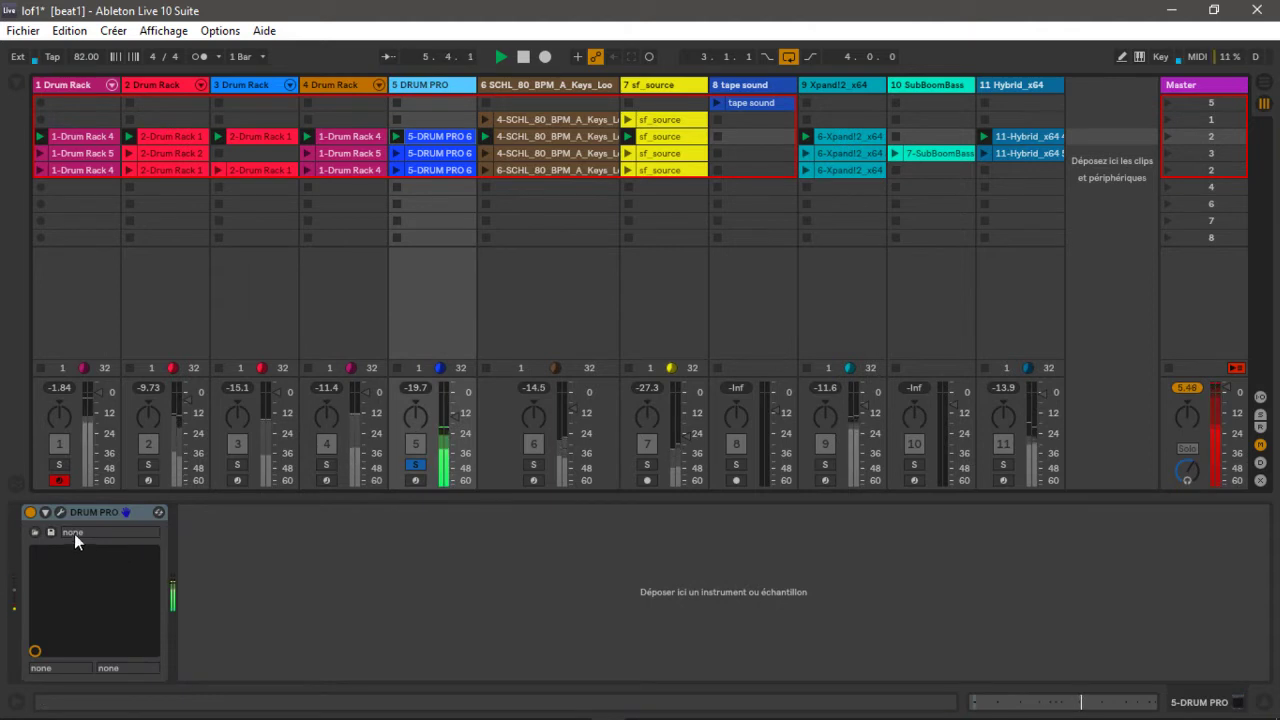
{"action": "left_click", "coordinate": [60, 512]}
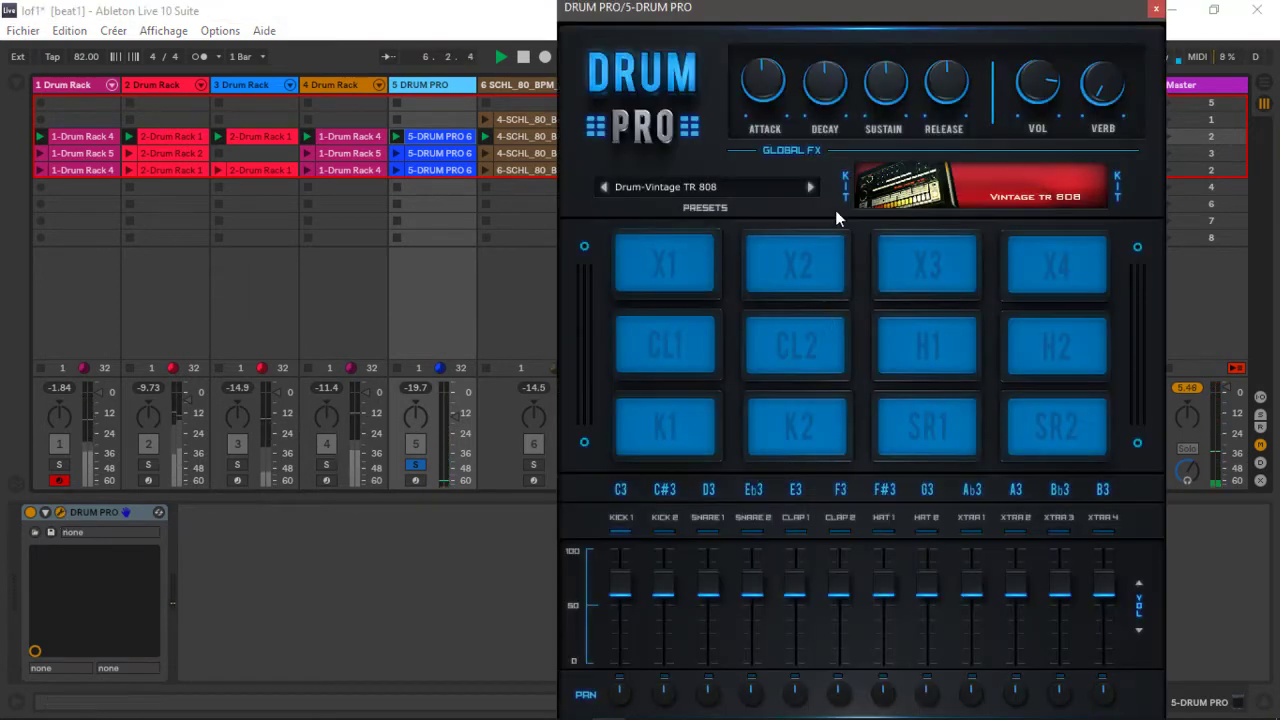
{"action": "left_click_drag", "start_coordinate": [903, 22], "coordinate": [843, 8]}
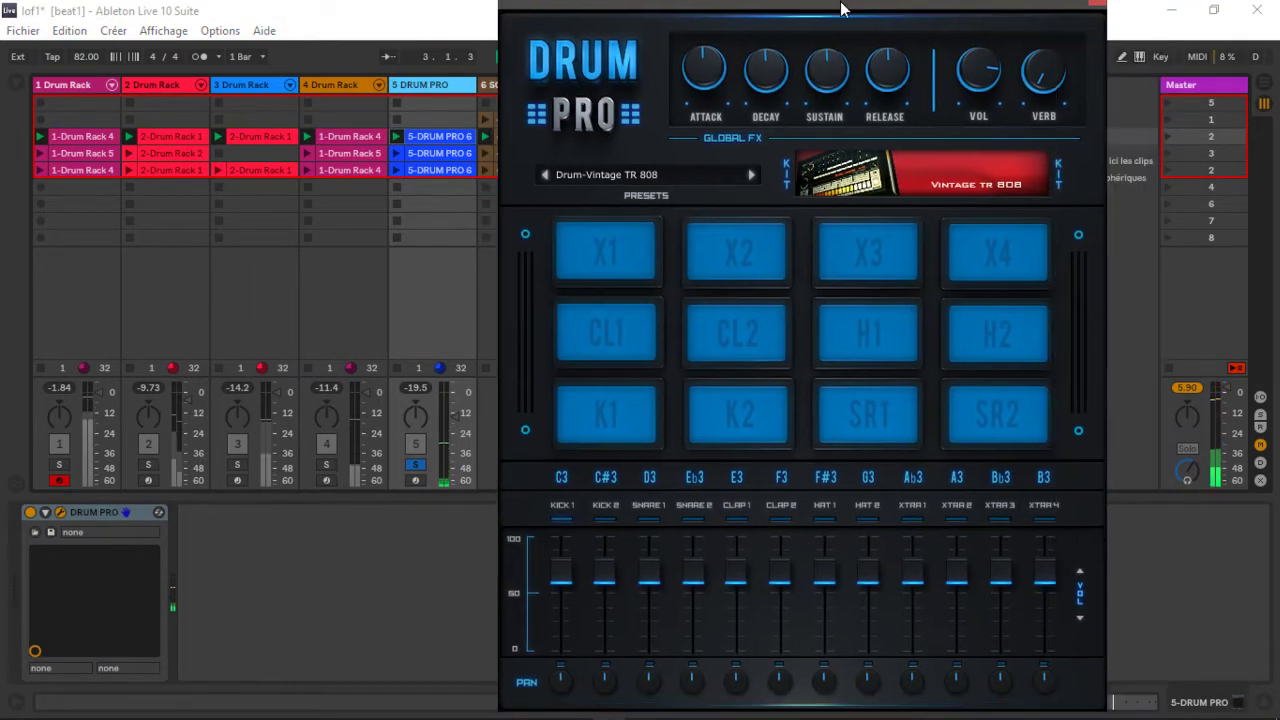
Look through DRUM PRO's preset list without changing the kit, then close the plugin and unsolo its track
{"action": "left_click", "coordinate": [686, 178]}
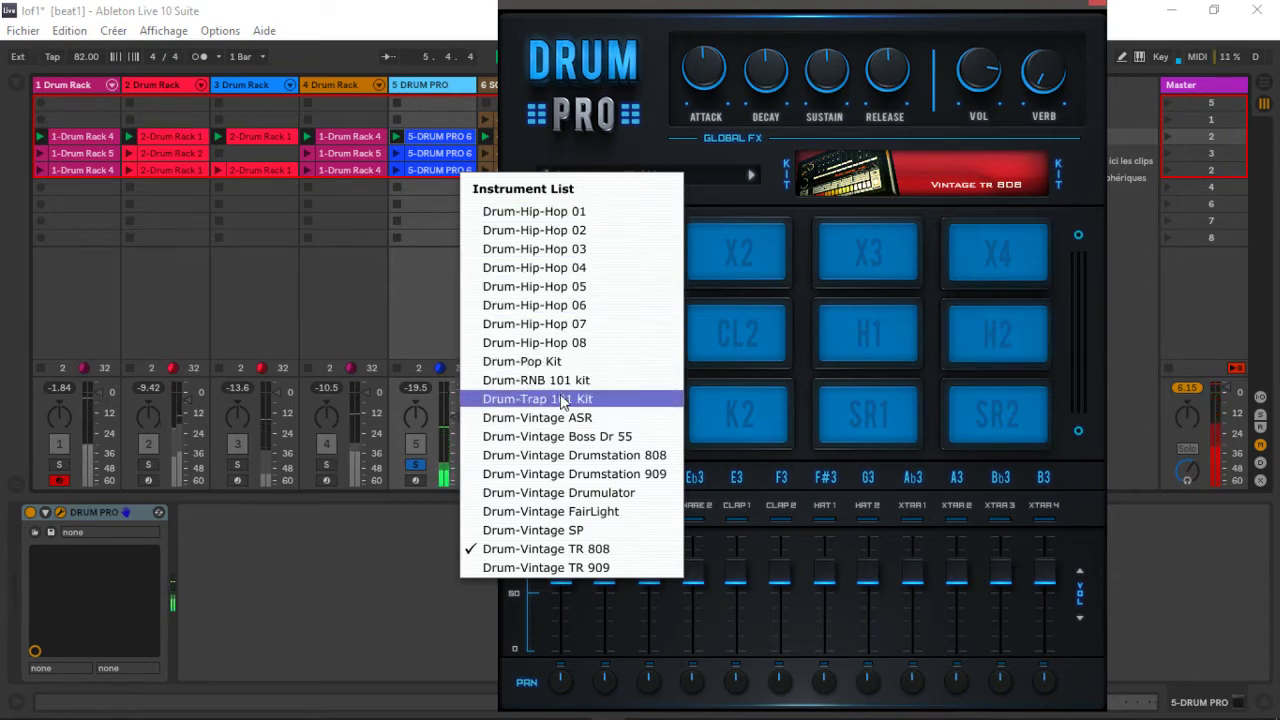
{"action": "left_click", "coordinate": [1016, 3]}
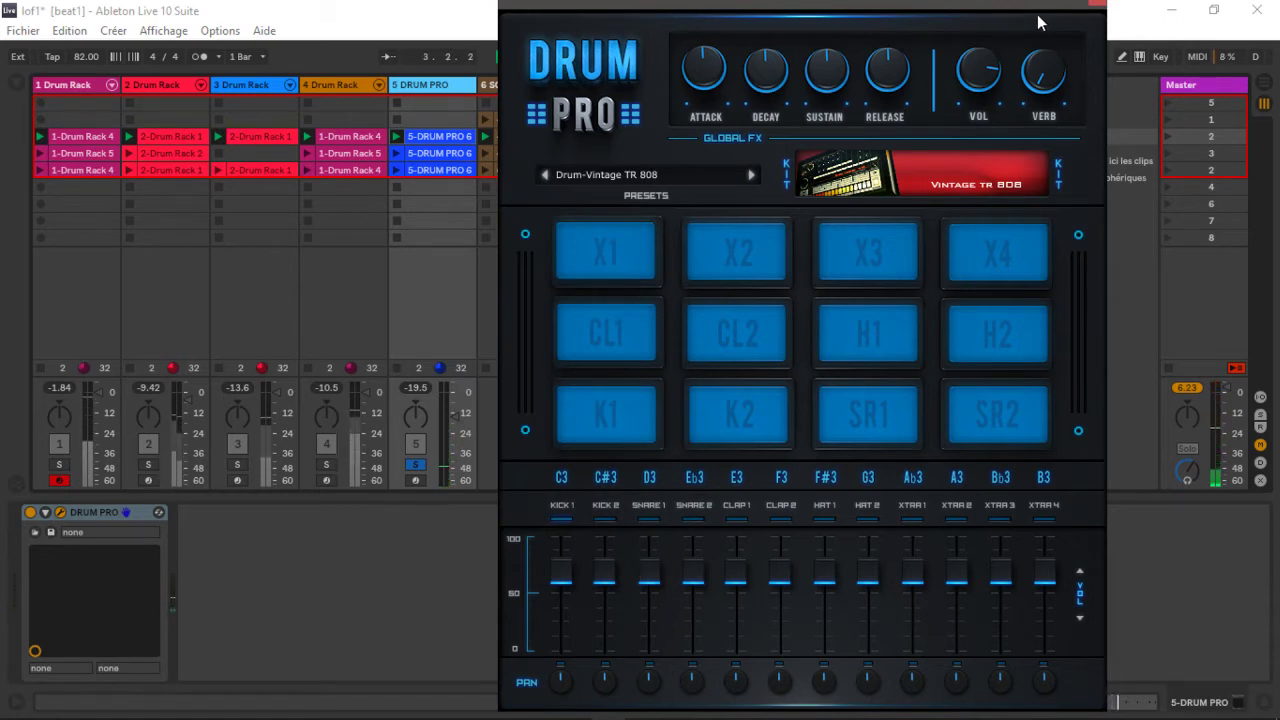
{"action": "left_click", "coordinate": [1097, 7]}
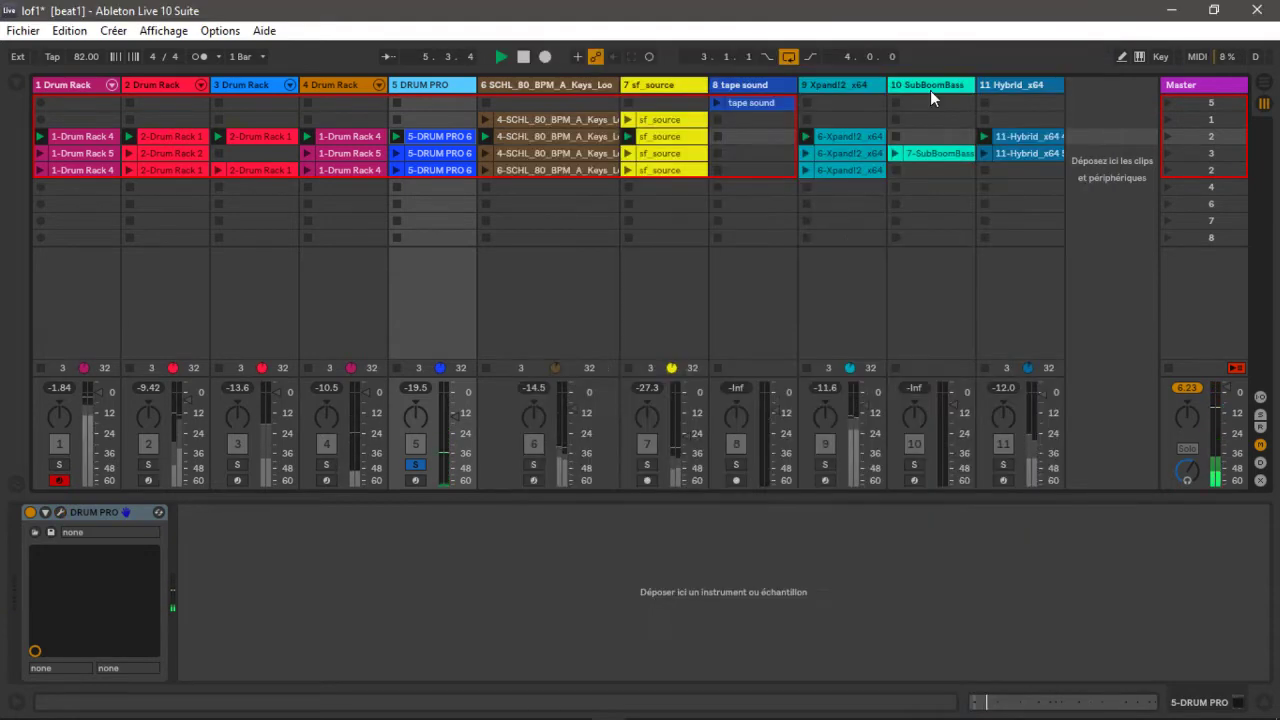
{"action": "left_click", "coordinate": [415, 464]}
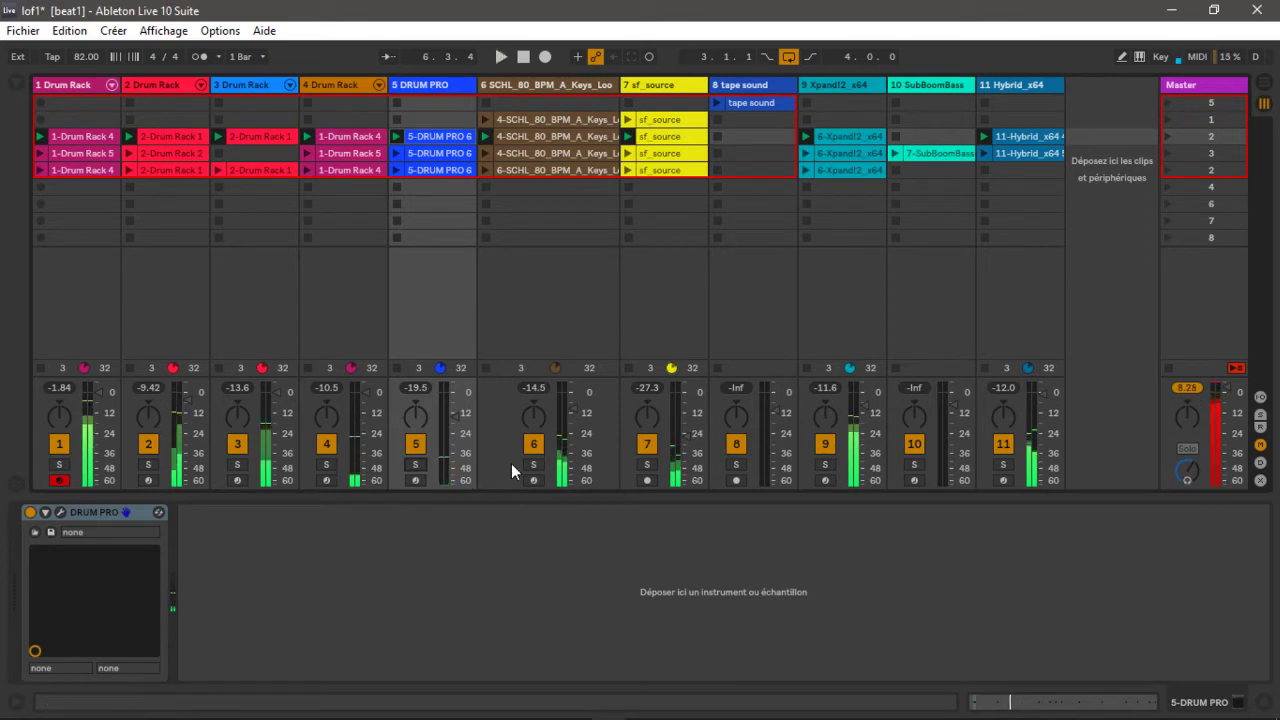
Show the sliced keys loop track's sampler, solo and arm the track, and listen to its scene 1 clip
{"action": "left_click", "coordinate": [524, 84]}
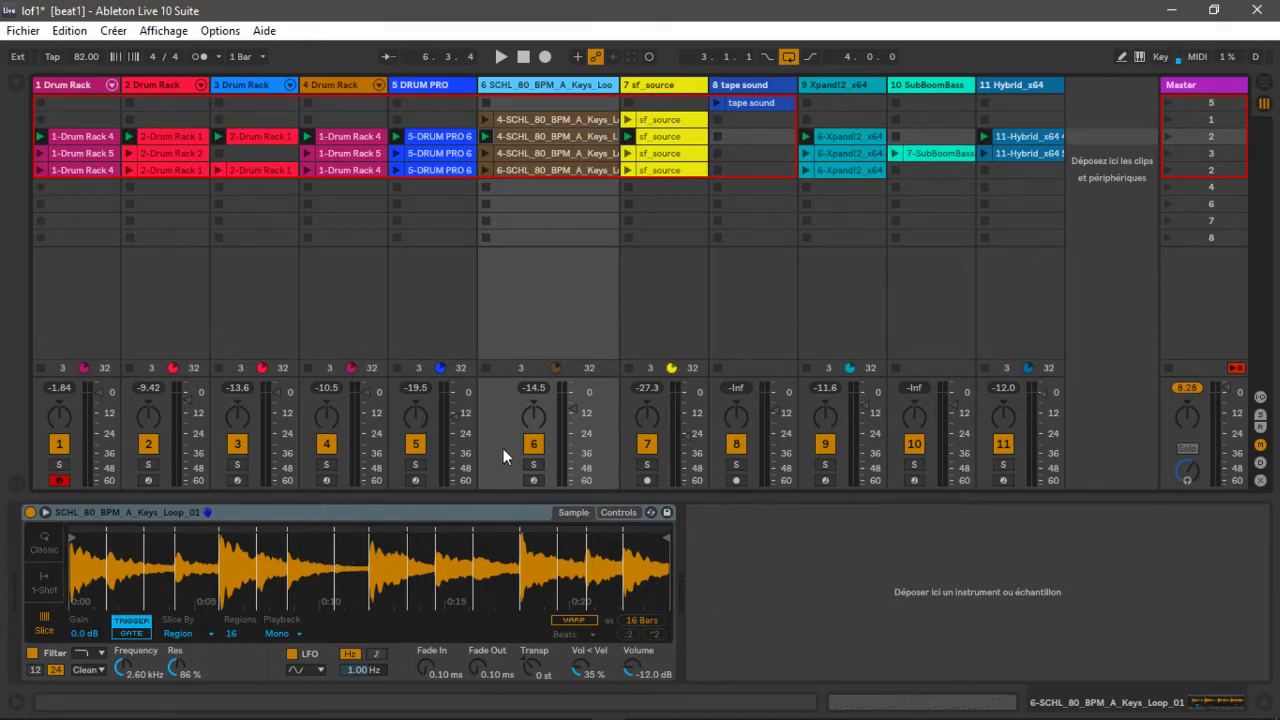
{"action": "left_click", "coordinate": [533, 465]}
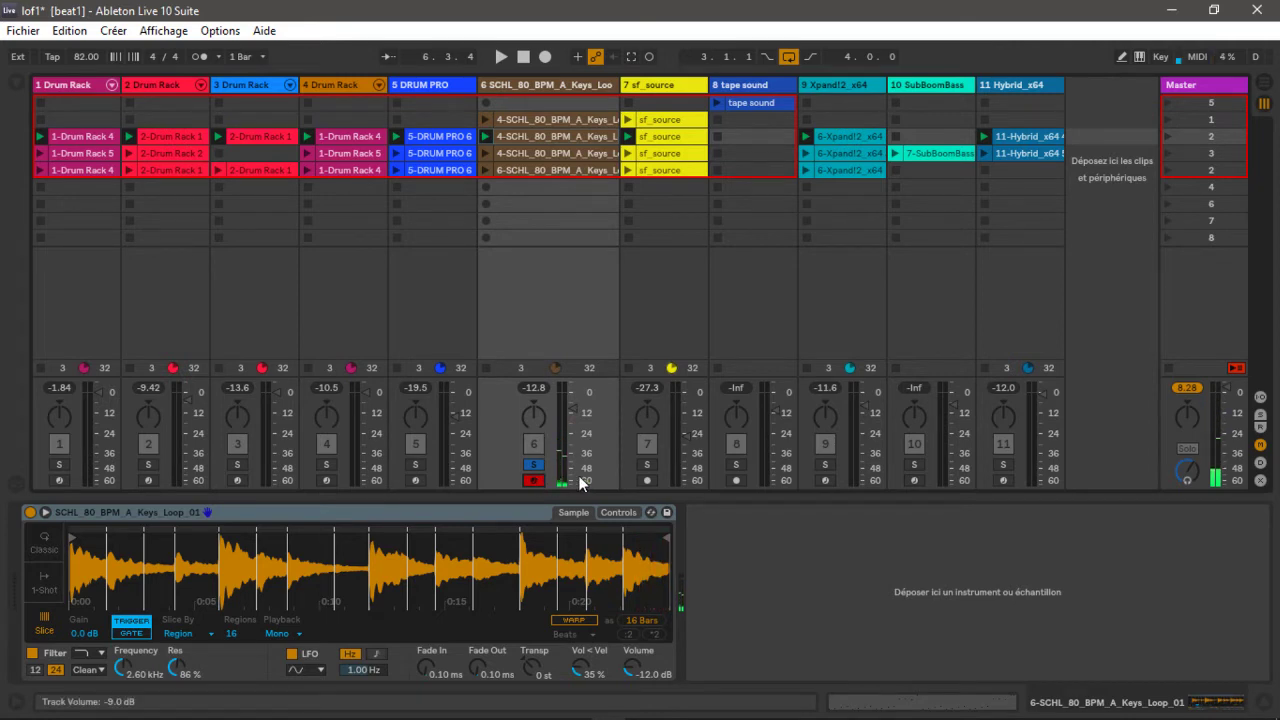
{"action": "left_click", "coordinate": [546, 115]}
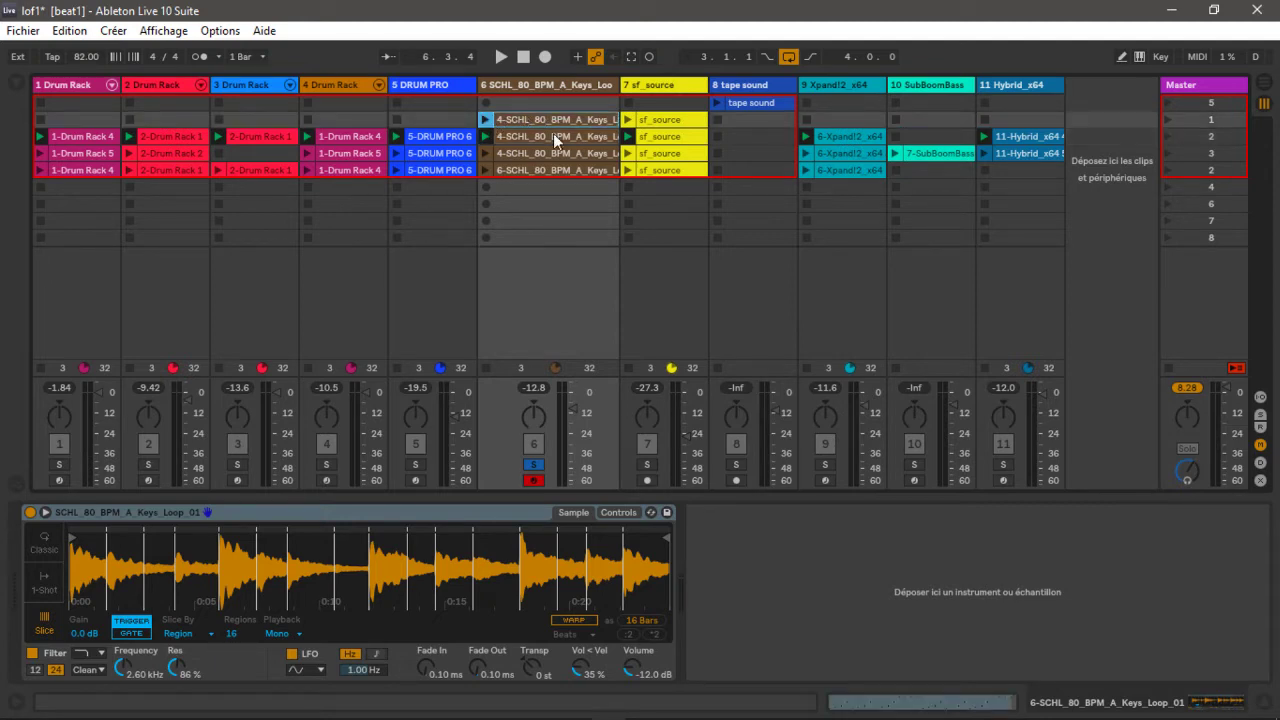
{"action": "left_click", "coordinate": [555, 140]}
{"action": "key", "text": "space"}
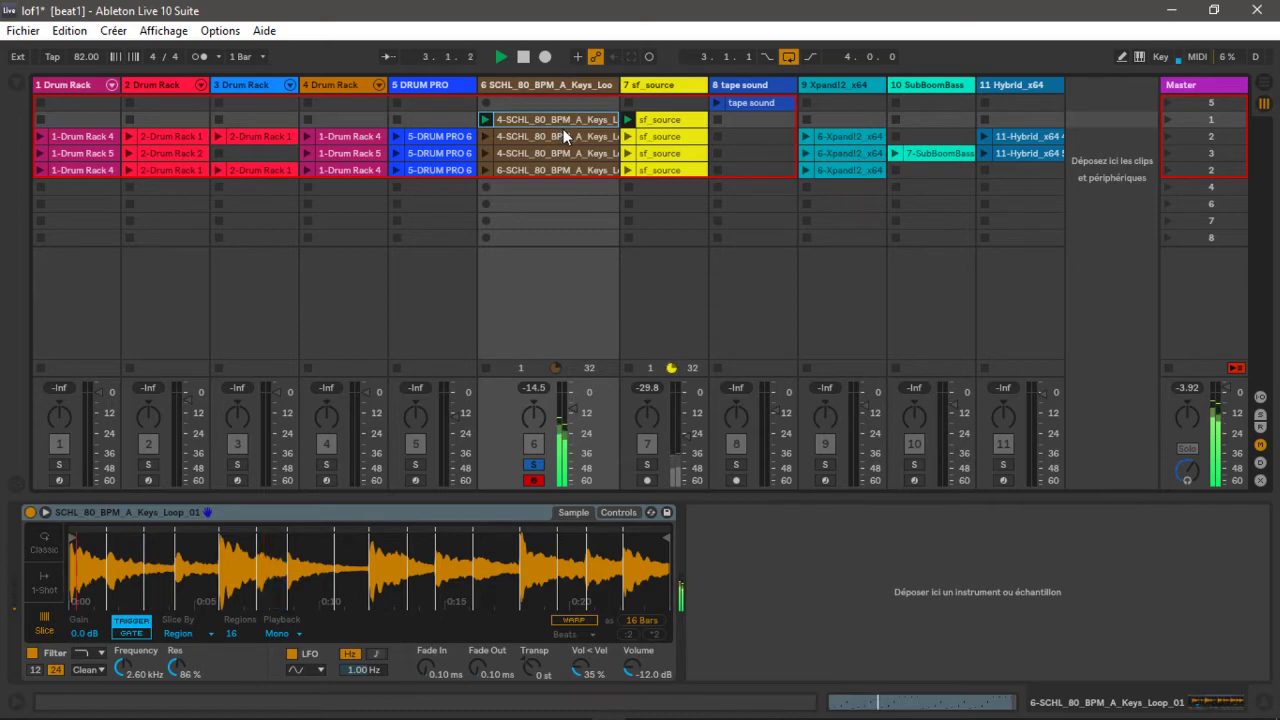
{"action": "key", "text": "space"}
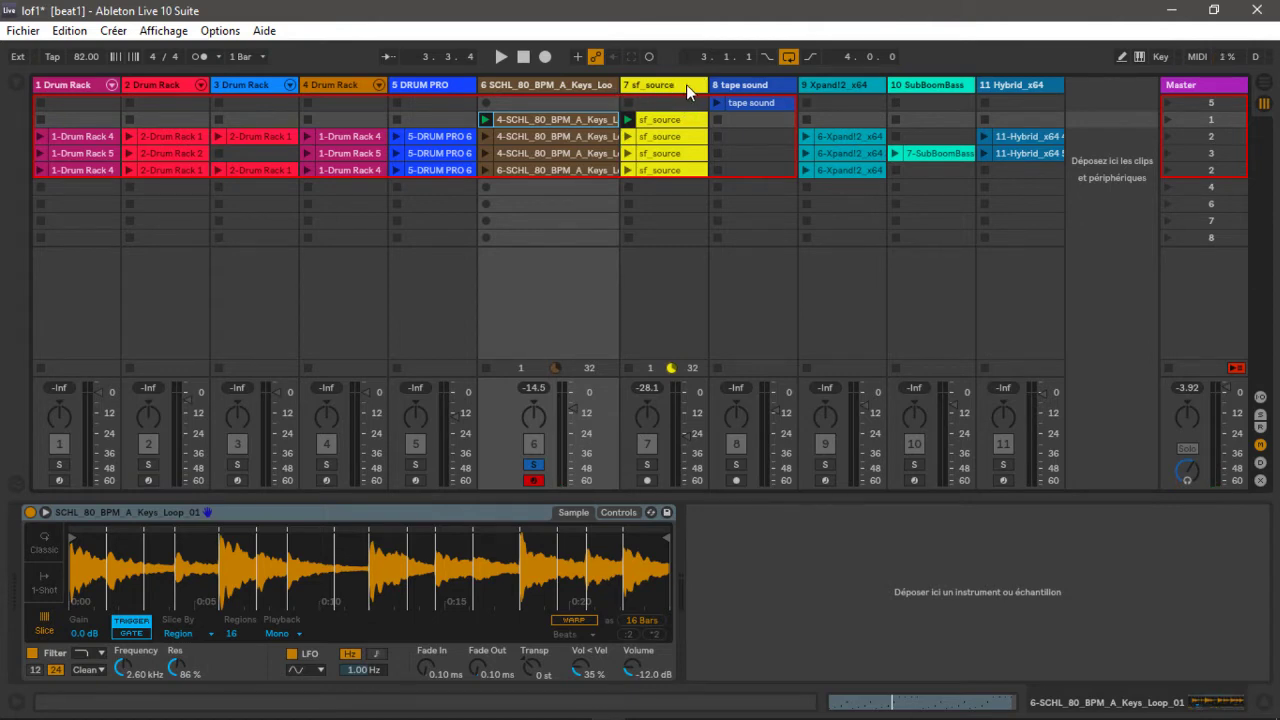
Solo and arm the sf_source track and listen to its first clip
{"action": "left_click", "coordinate": [686, 86]}
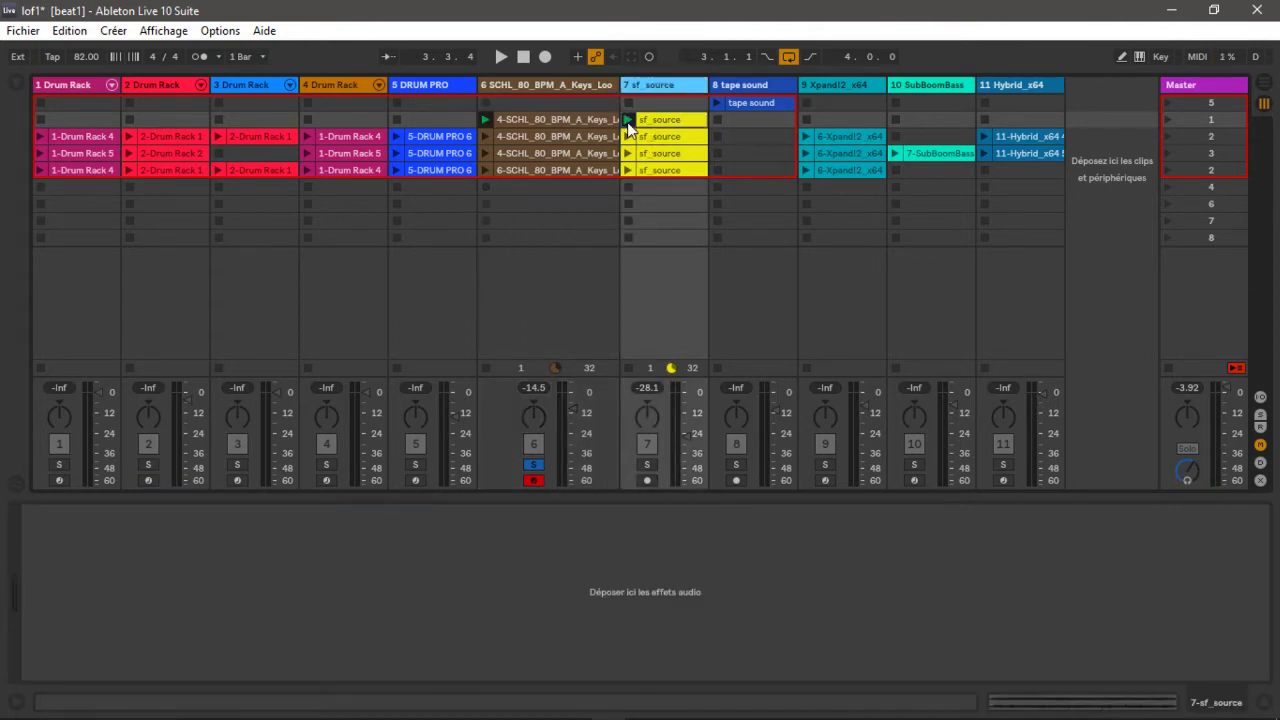
{"action": "left_click", "coordinate": [649, 465]}
{"action": "left_click", "coordinate": [648, 481]}
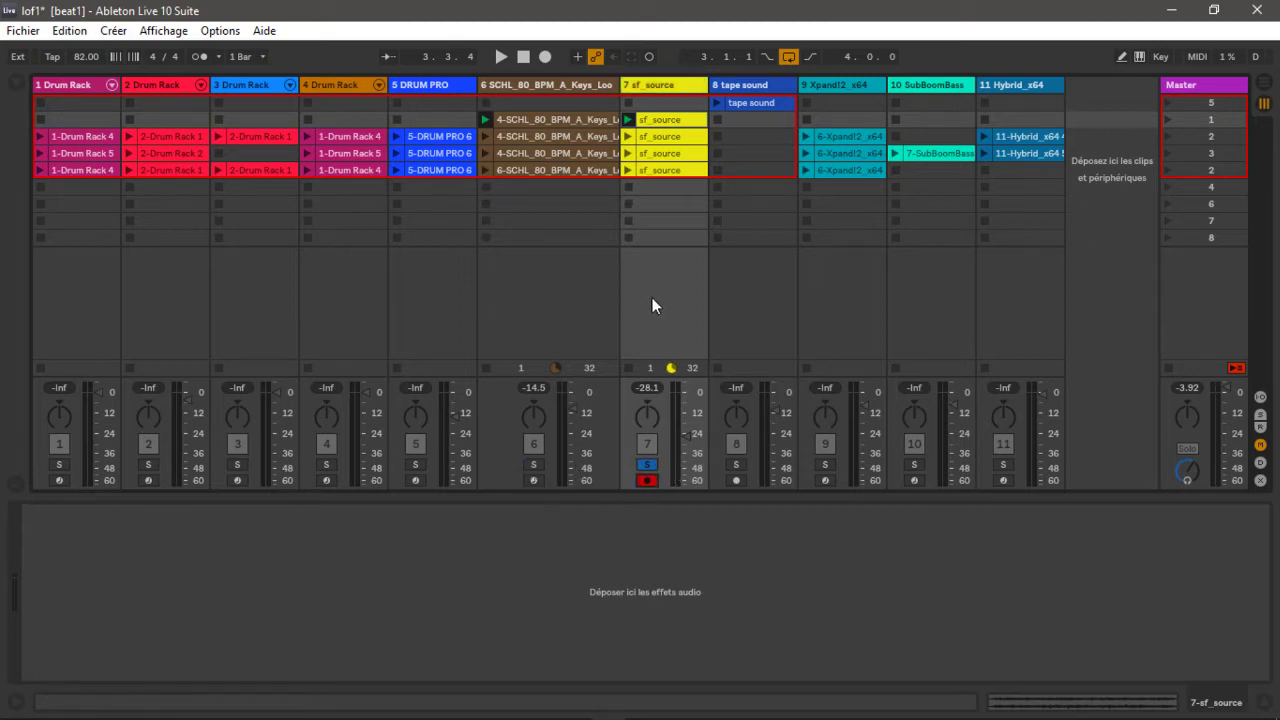
{"action": "left_click", "coordinate": [628, 120]}
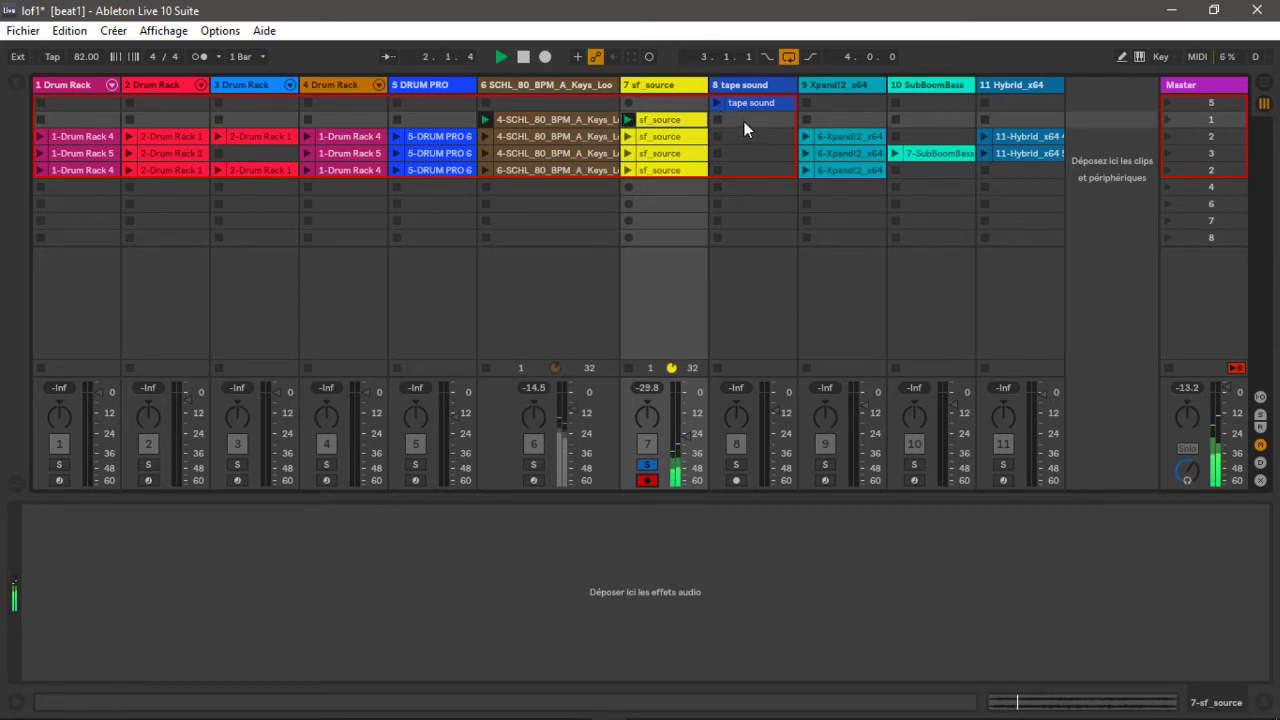
{"action": "key", "text": "space"}
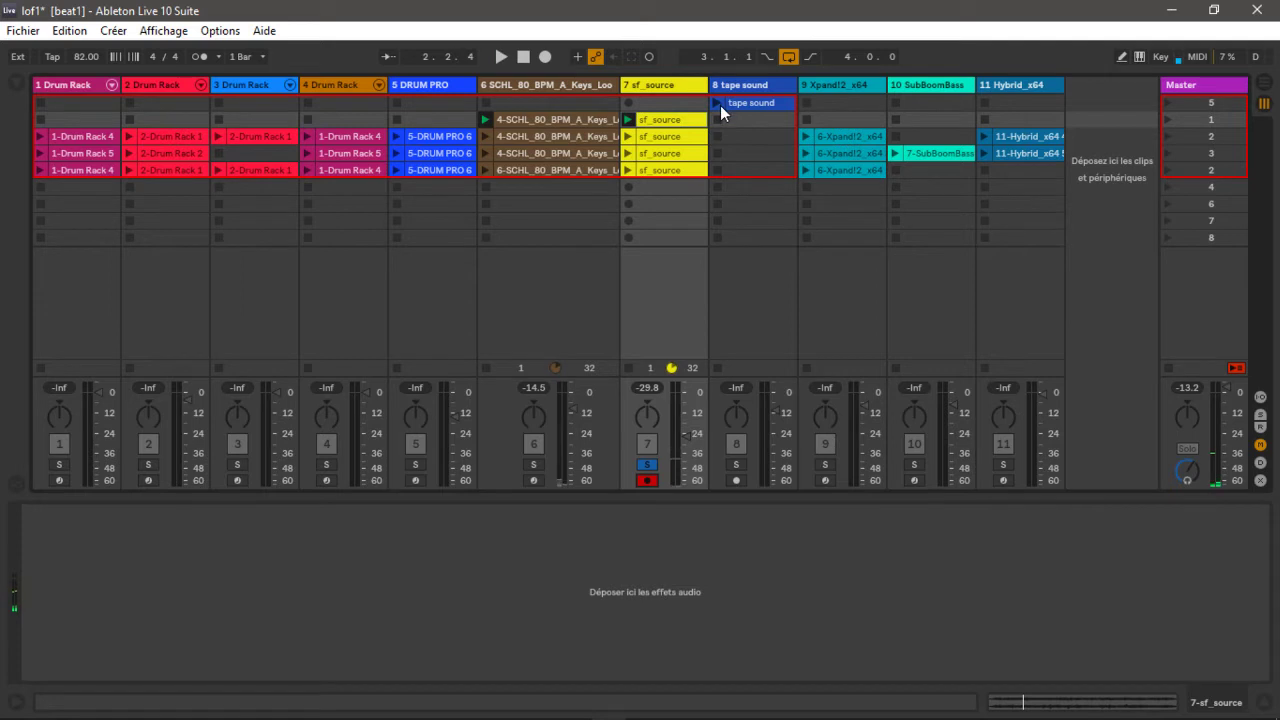
Solo and arm the tape sound track and listen to its clip
{"action": "left_click", "coordinate": [717, 103]}
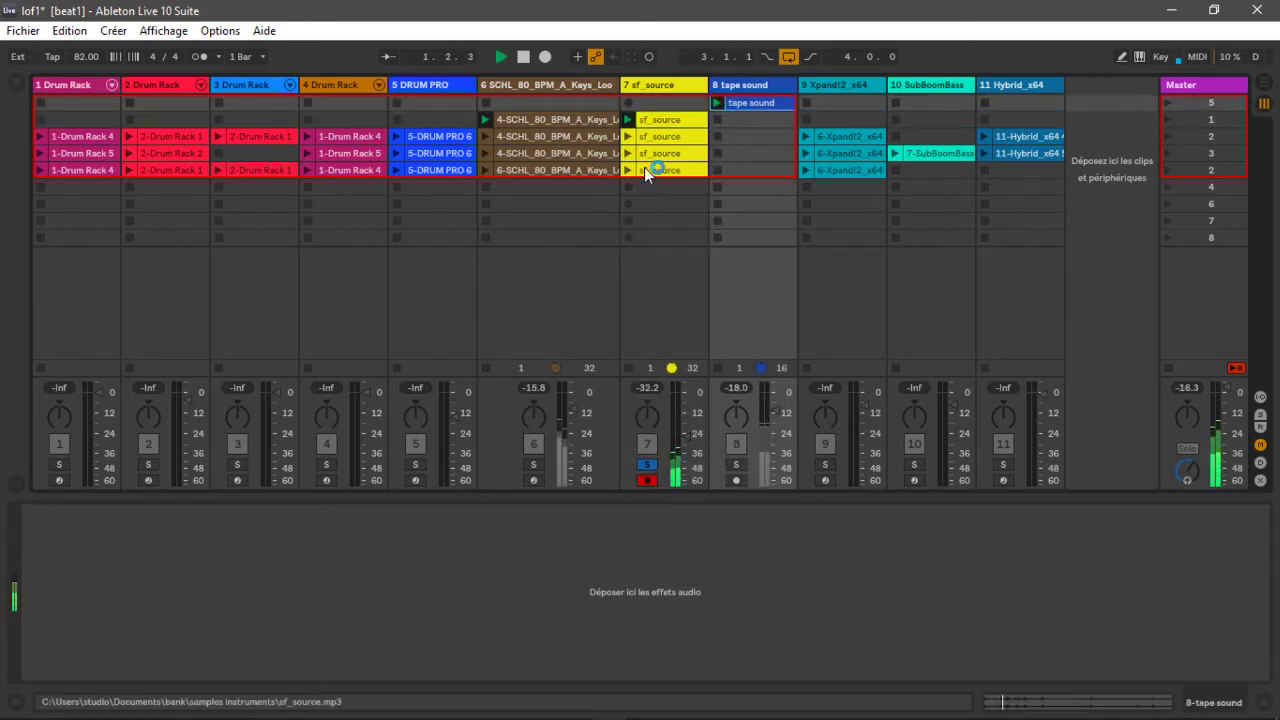
{"action": "key", "text": "space"}
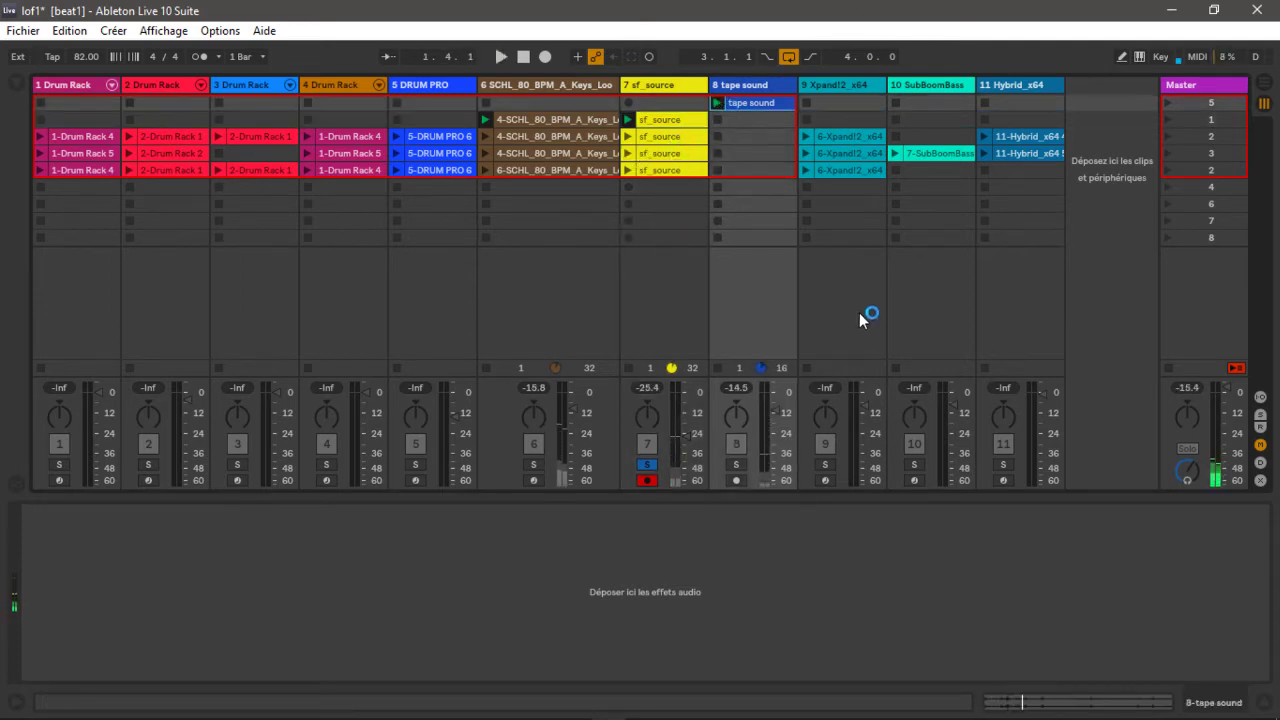
{"action": "left_click", "coordinate": [734, 465]}
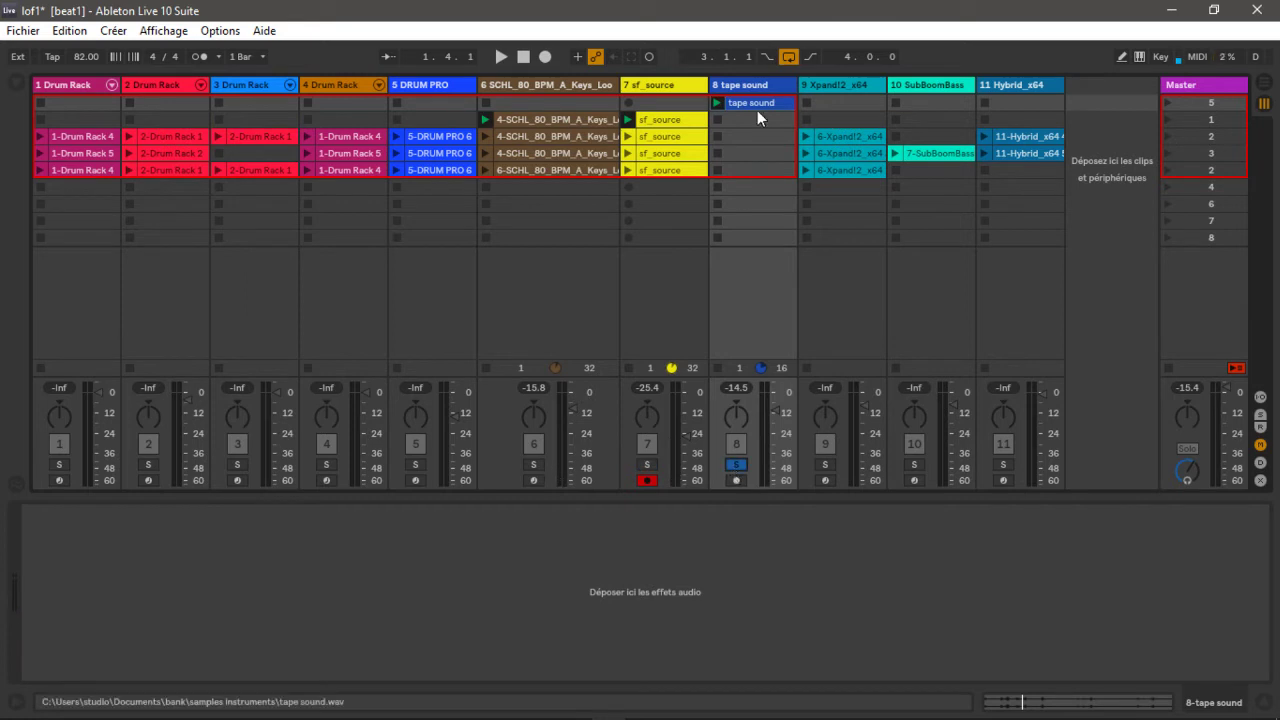
{"action": "left_click", "coordinate": [737, 480]}
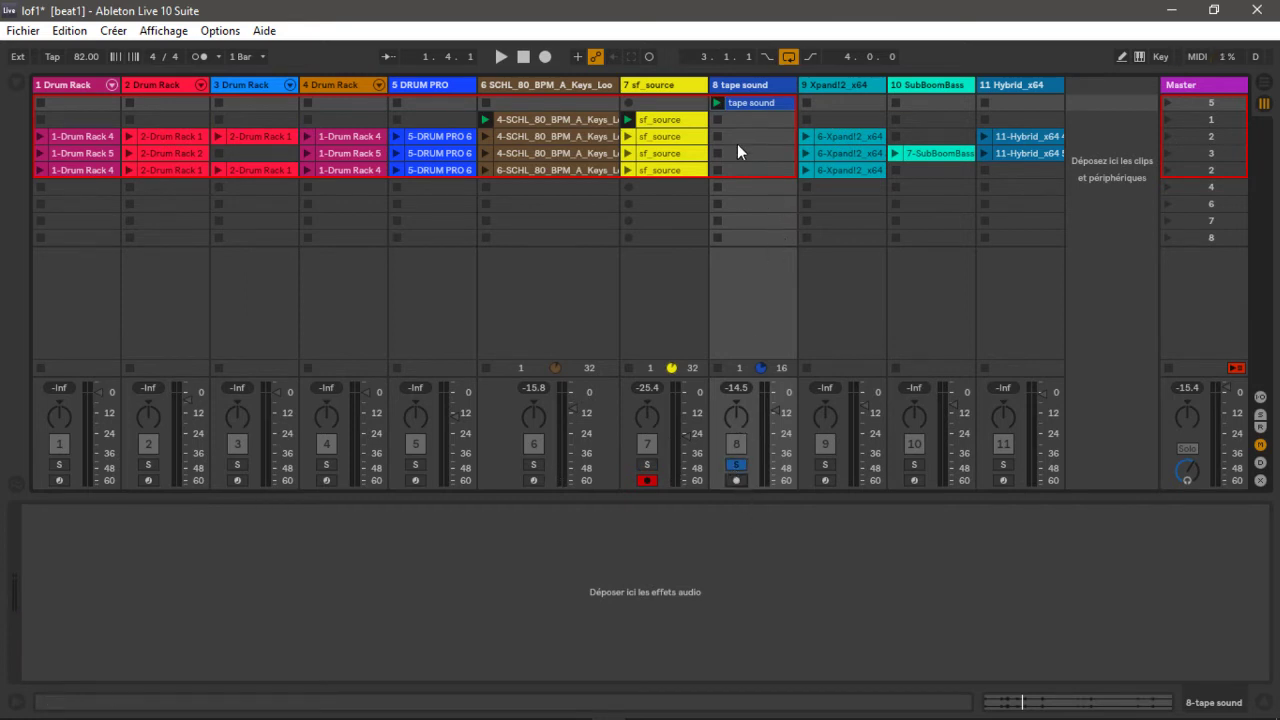
{"action": "left_click", "coordinate": [717, 103]}
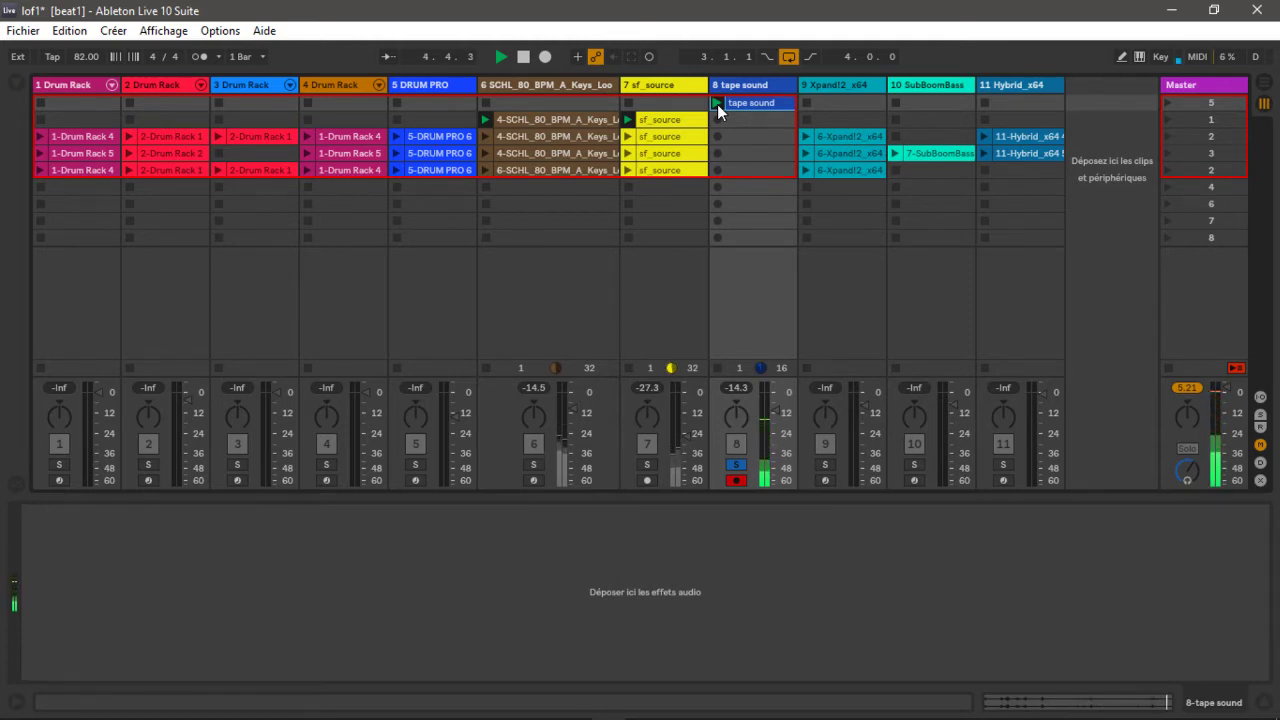
Open the Xpand!2 instrument on the ninth track, examine its +09 Chorus Slap Bass patch, and close the plugin window
{"action": "left_click", "coordinate": [842, 84]}
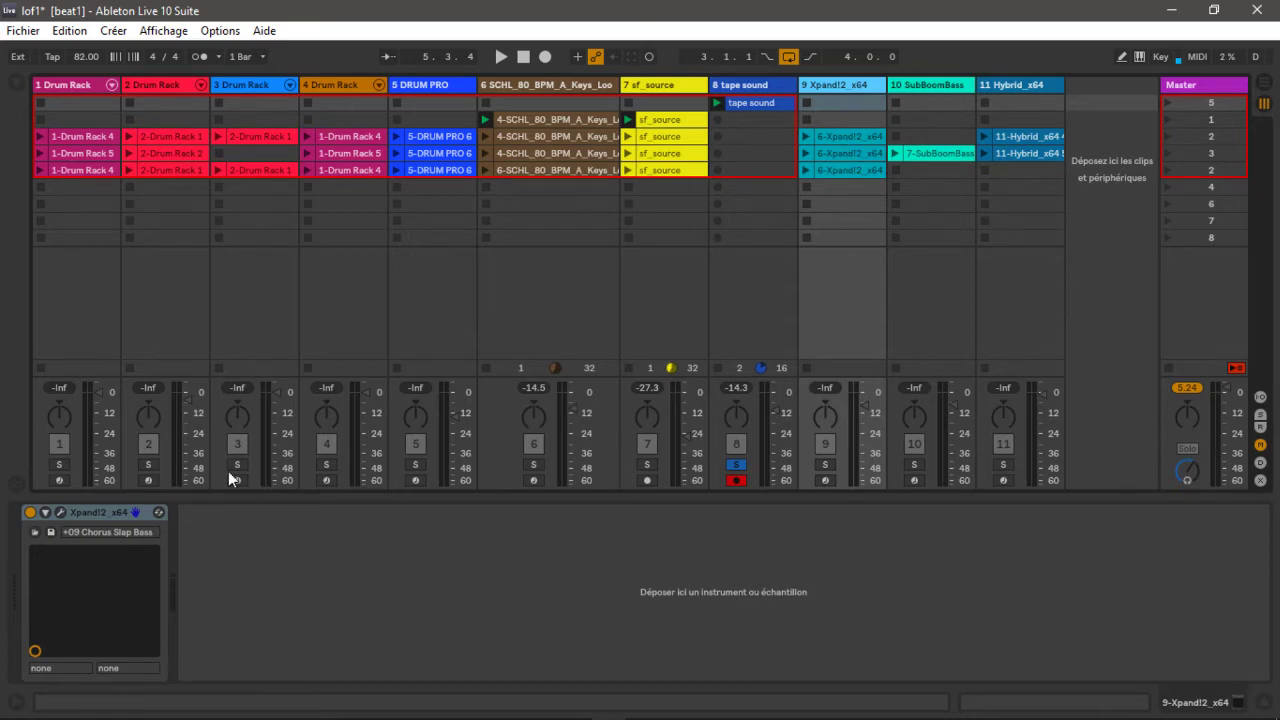
{"action": "left_click", "coordinate": [59, 510]}
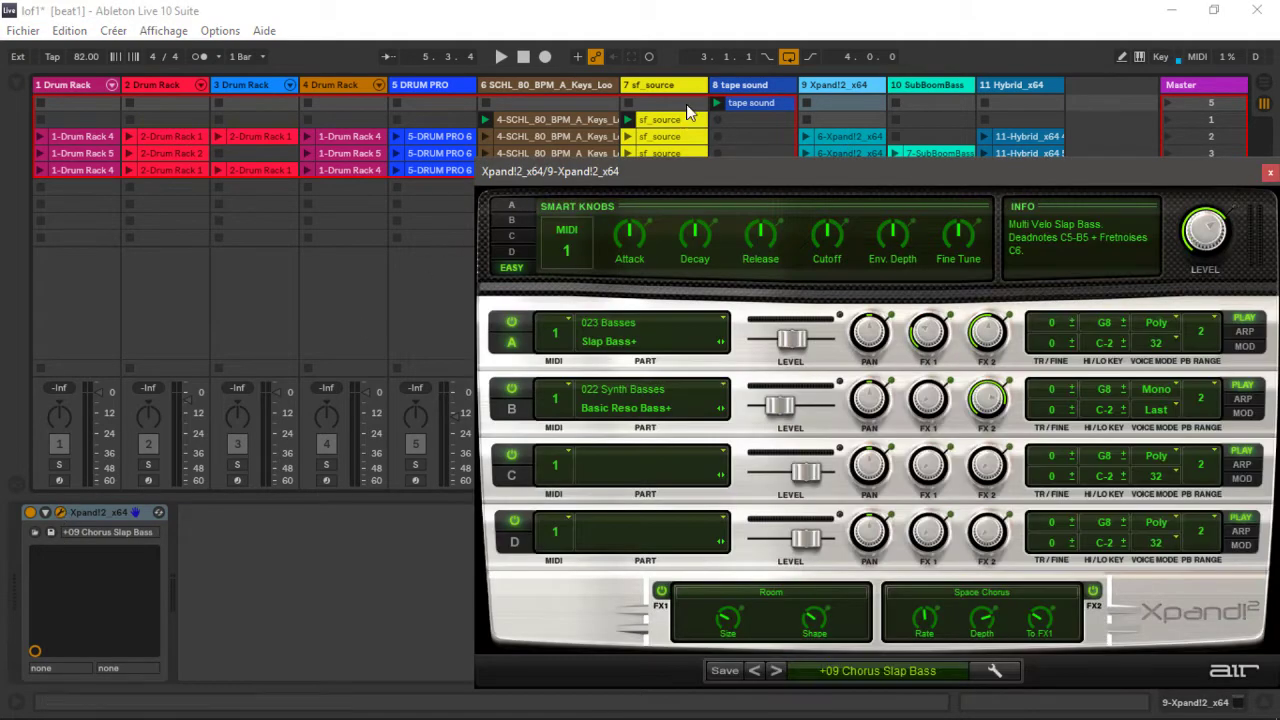
{"action": "left_click_drag", "start_coordinate": [884, 172], "coordinate": [720, 77]}
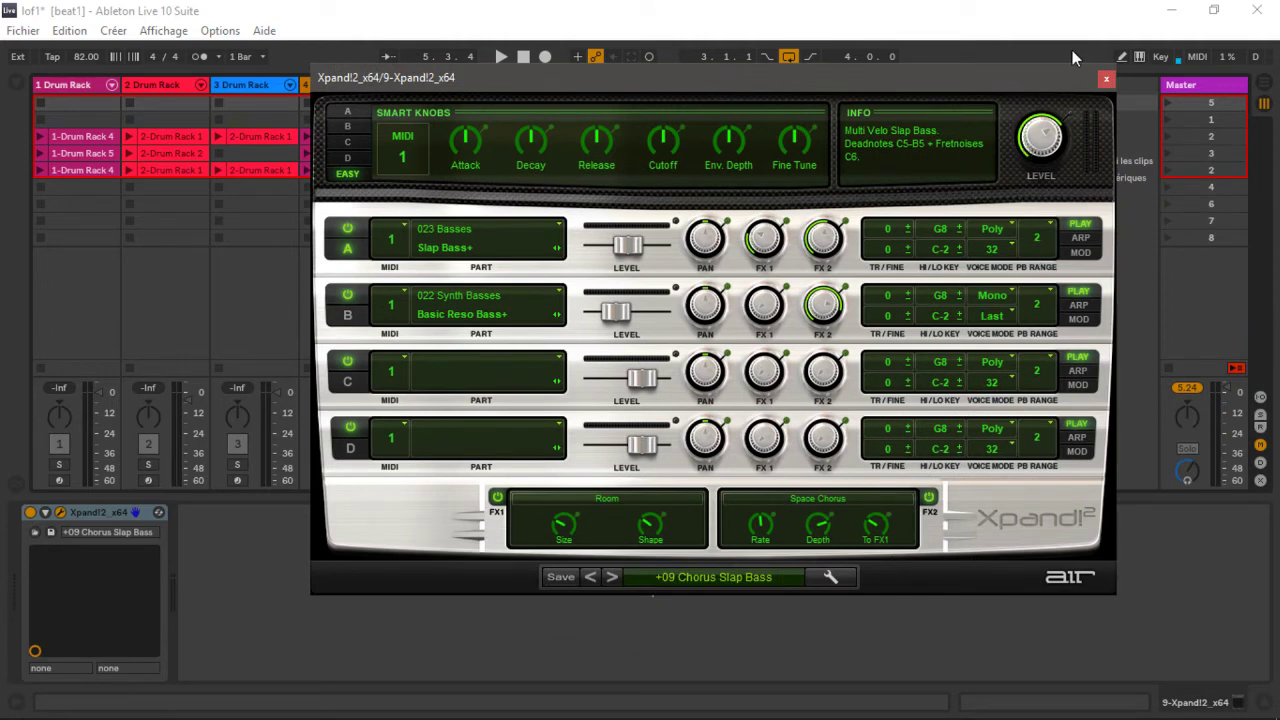
{"action": "left_click", "coordinate": [1106, 78]}
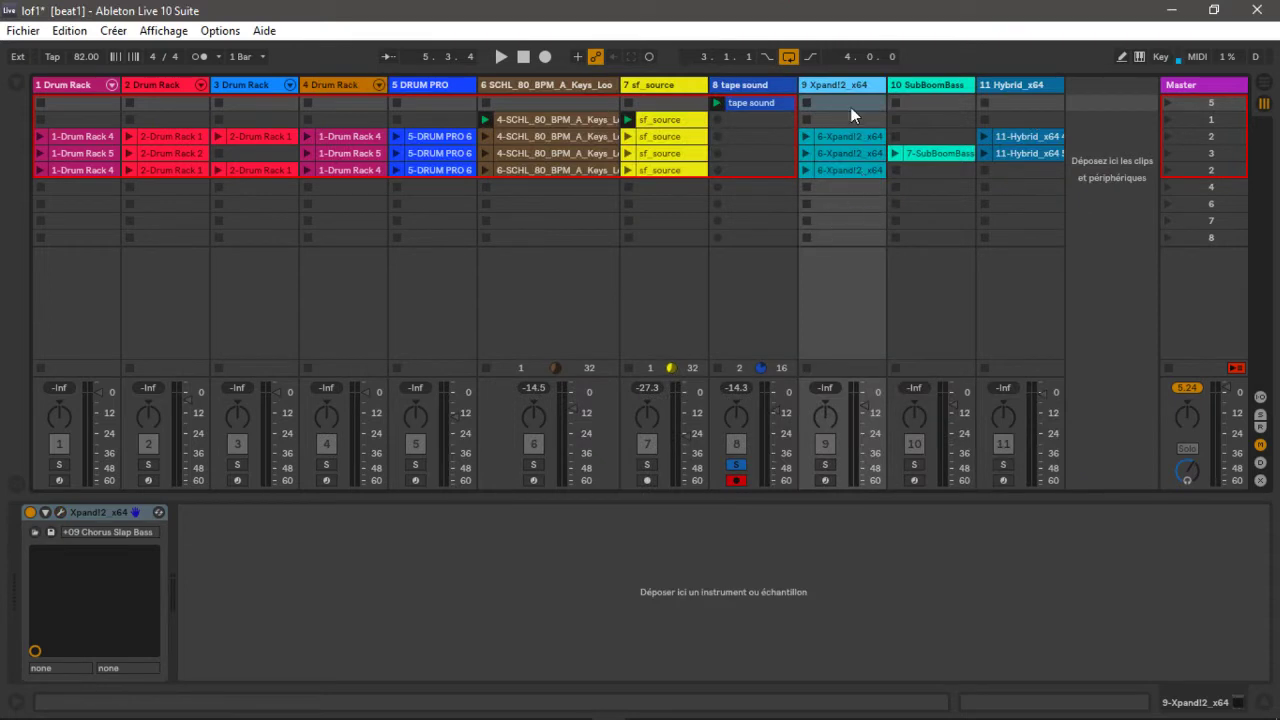
Solo and arm the Xpand!2 track and listen to its bass part in scene 2
{"action": "left_click", "coordinate": [826, 464]}
{"action": "left_click", "coordinate": [828, 478]}
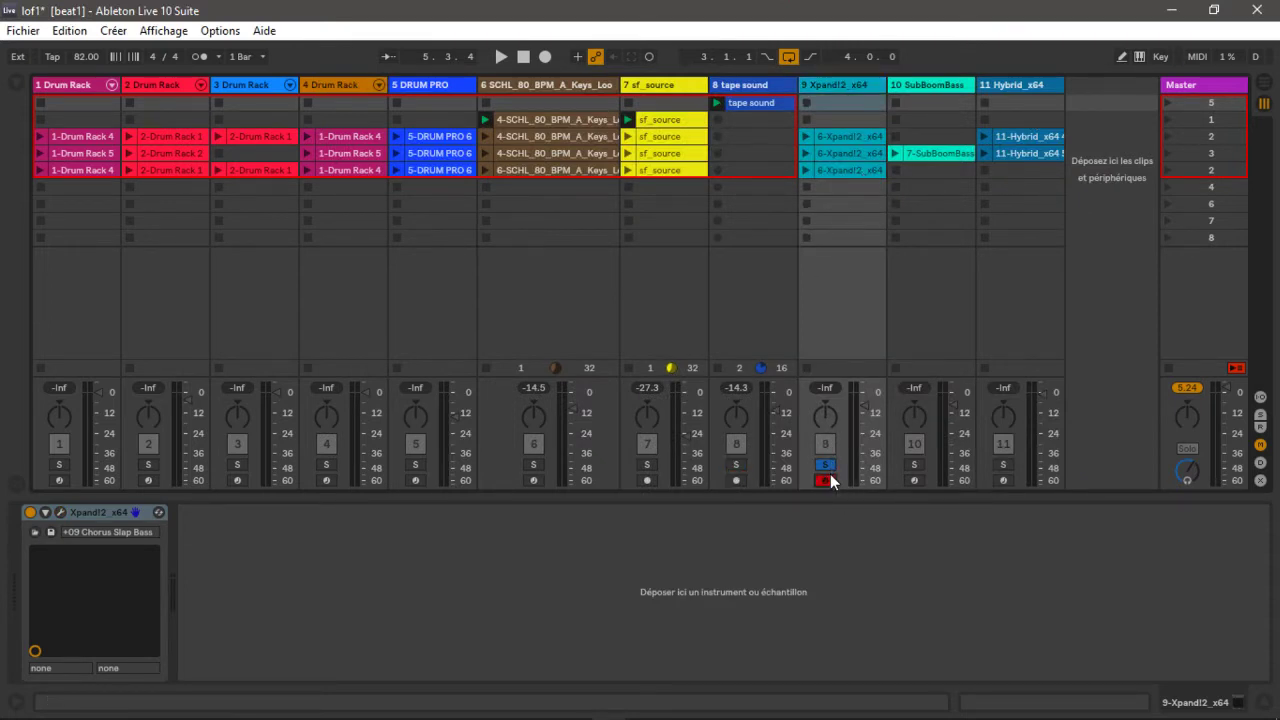
{"action": "key", "text": "space"}
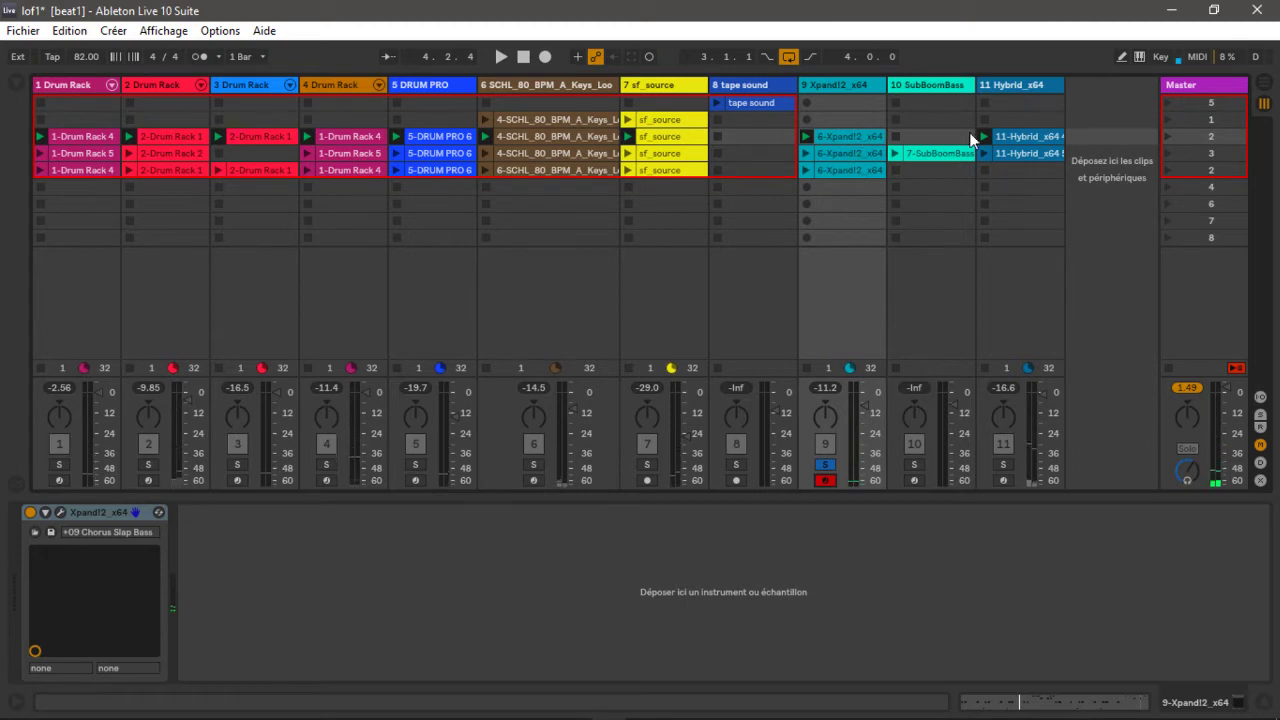
Solo and arm the SubBoomBass track and play its bass part in scene 3
{"action": "left_click", "coordinate": [927, 84]}
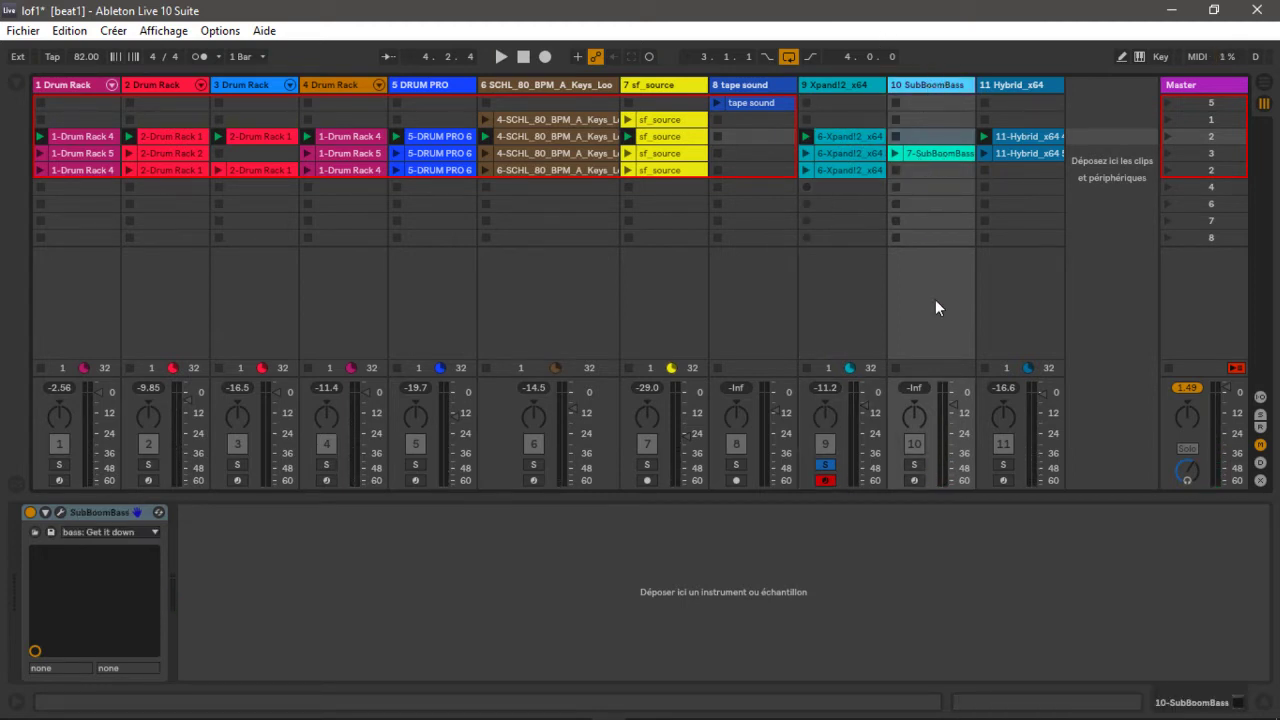
{"action": "left_click", "coordinate": [914, 464]}
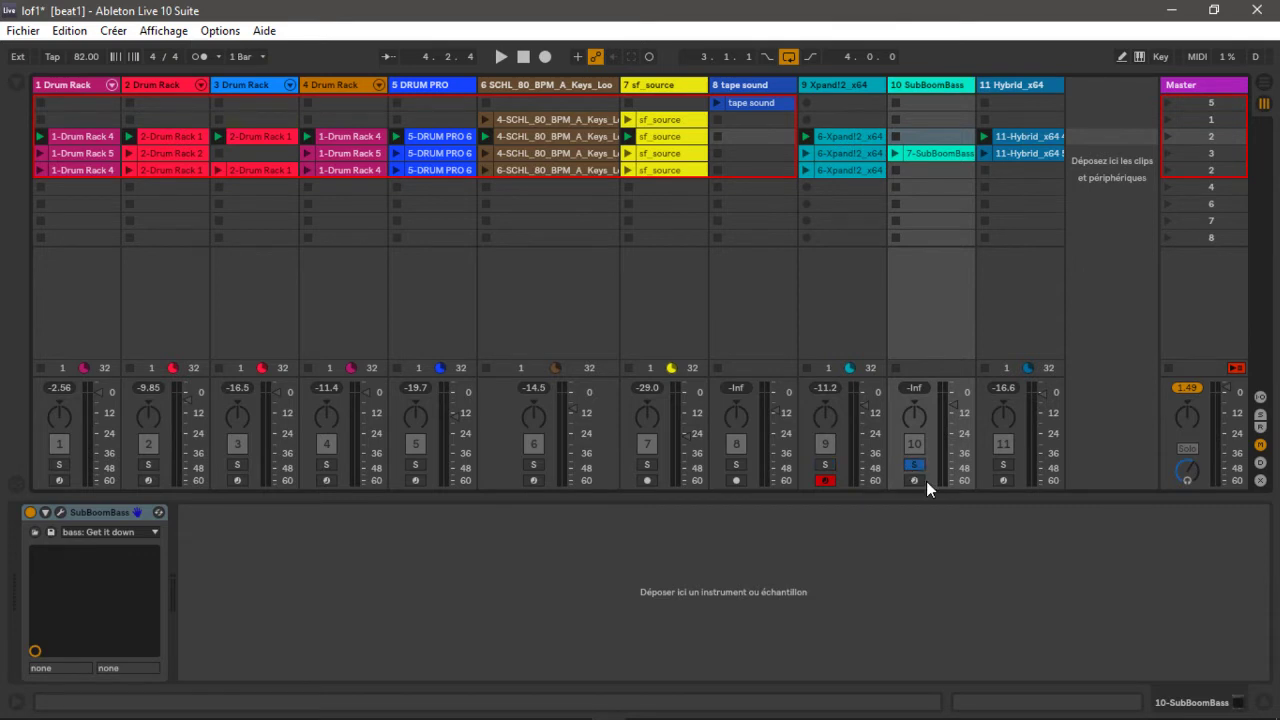
{"action": "left_click", "coordinate": [920, 481]}
{"action": "key", "text": "space"}
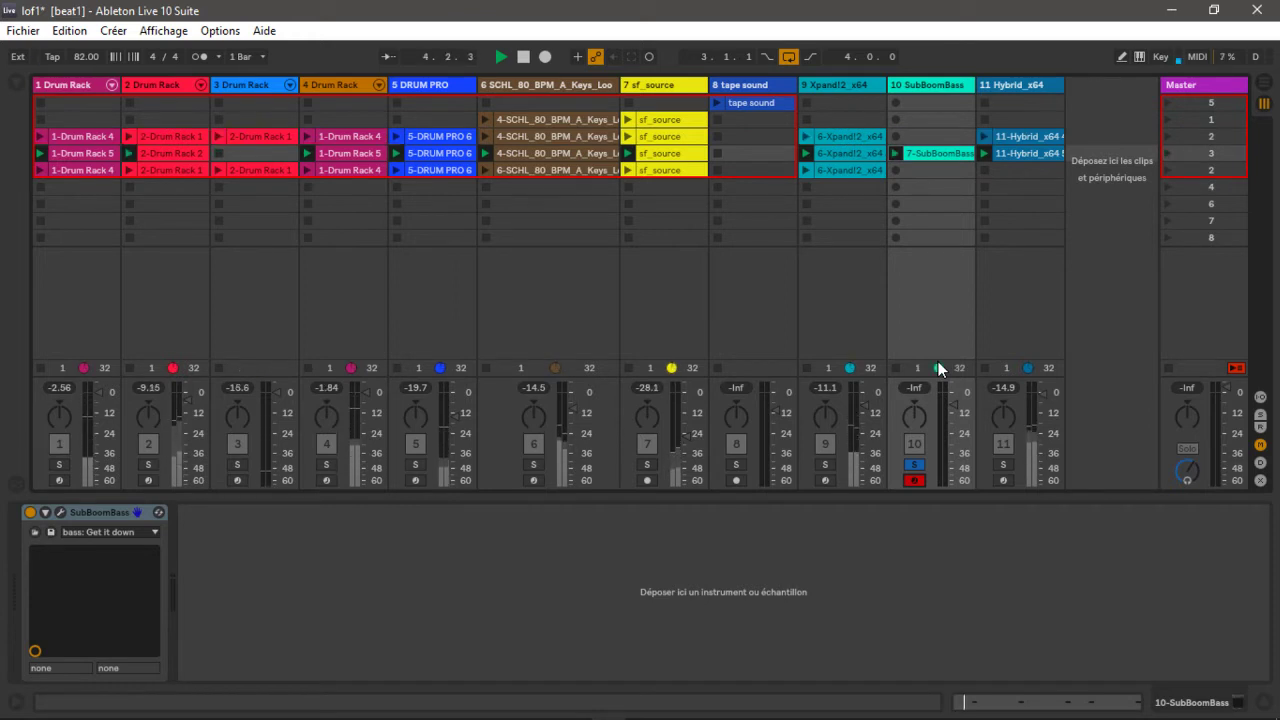
Examine the SubBoomBass plugin's Get it down preset while the track plays, then close its window
{"action": "left_click", "coordinate": [61, 512]}
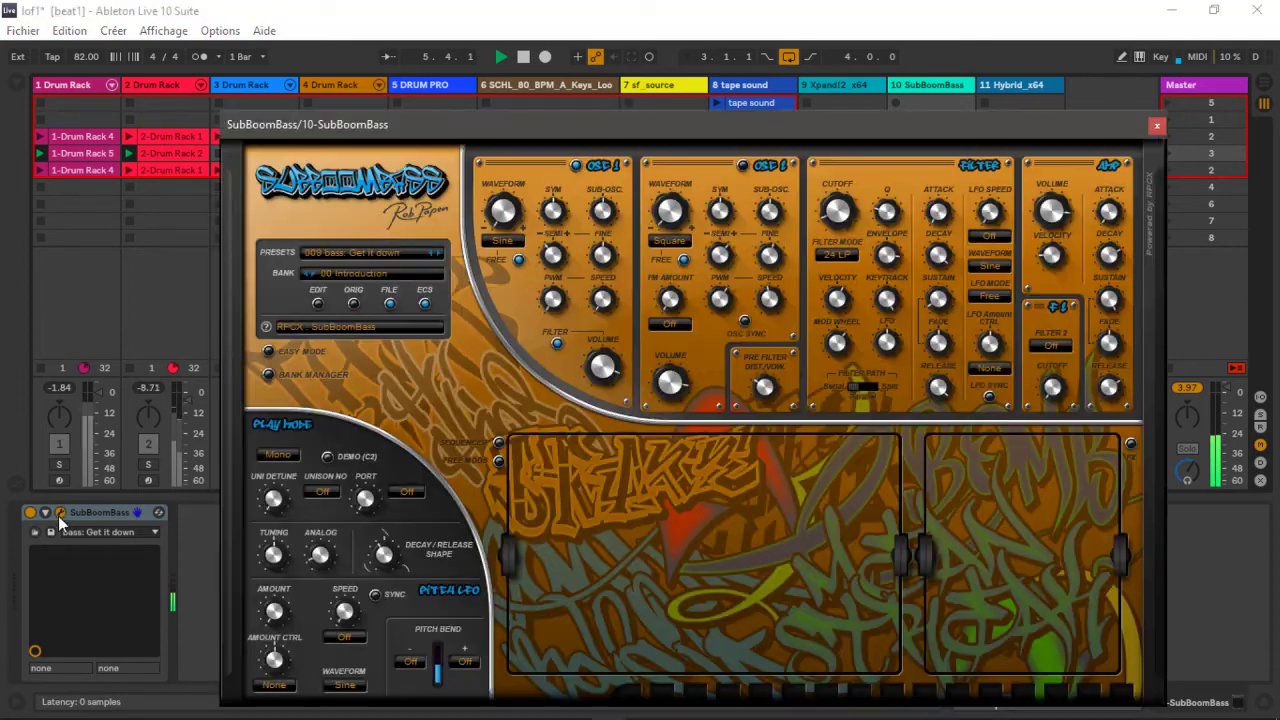
{"action": "left_click_drag", "start_coordinate": [731, 118], "coordinate": [645, 26]}
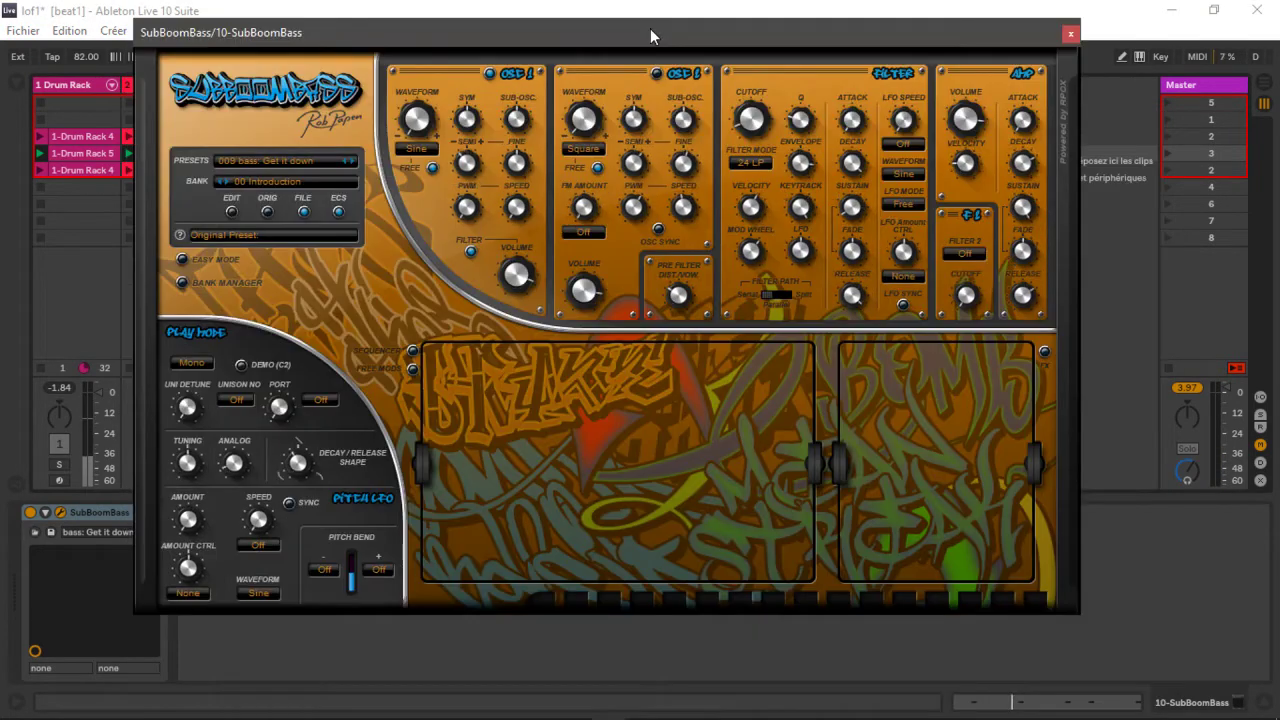
{"action": "left_click", "coordinate": [1069, 35]}
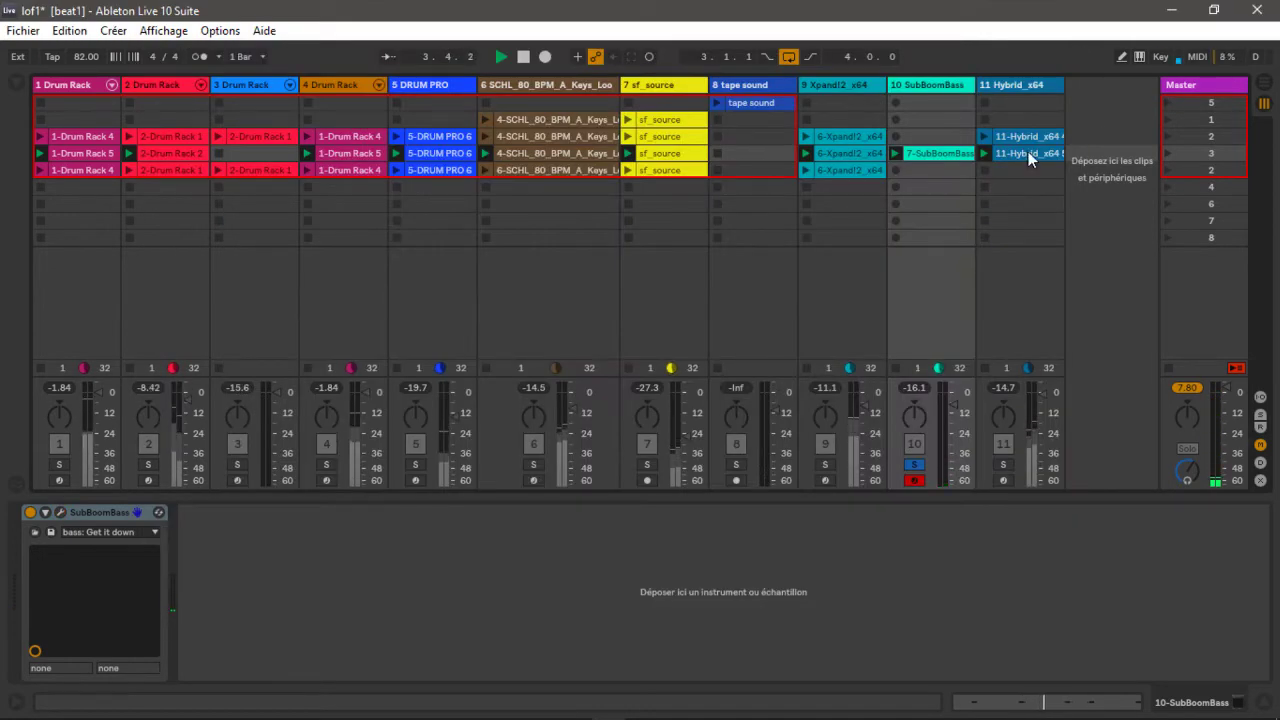
Solo the Hybrid_x64 track and open its Hybrid instrument to examine the 01 Ballad EP patch
{"action": "left_click", "coordinate": [1020, 84]}
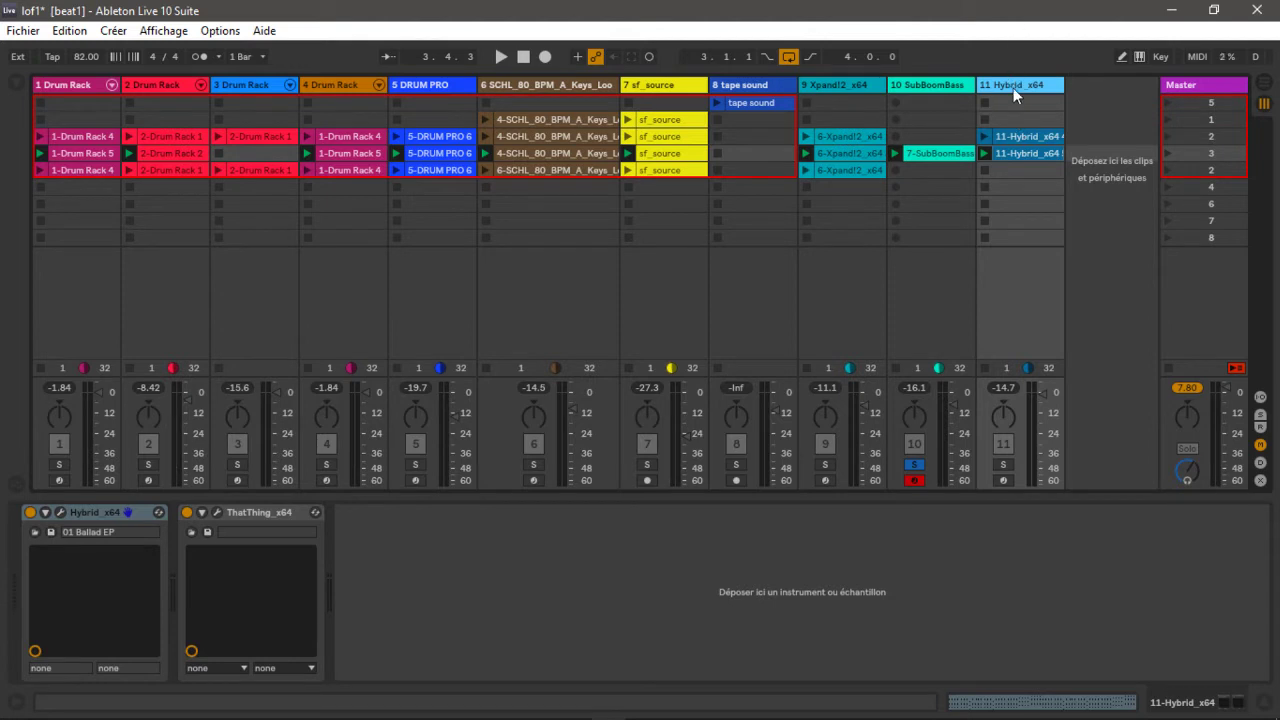
{"action": "left_click", "coordinate": [1002, 465]}
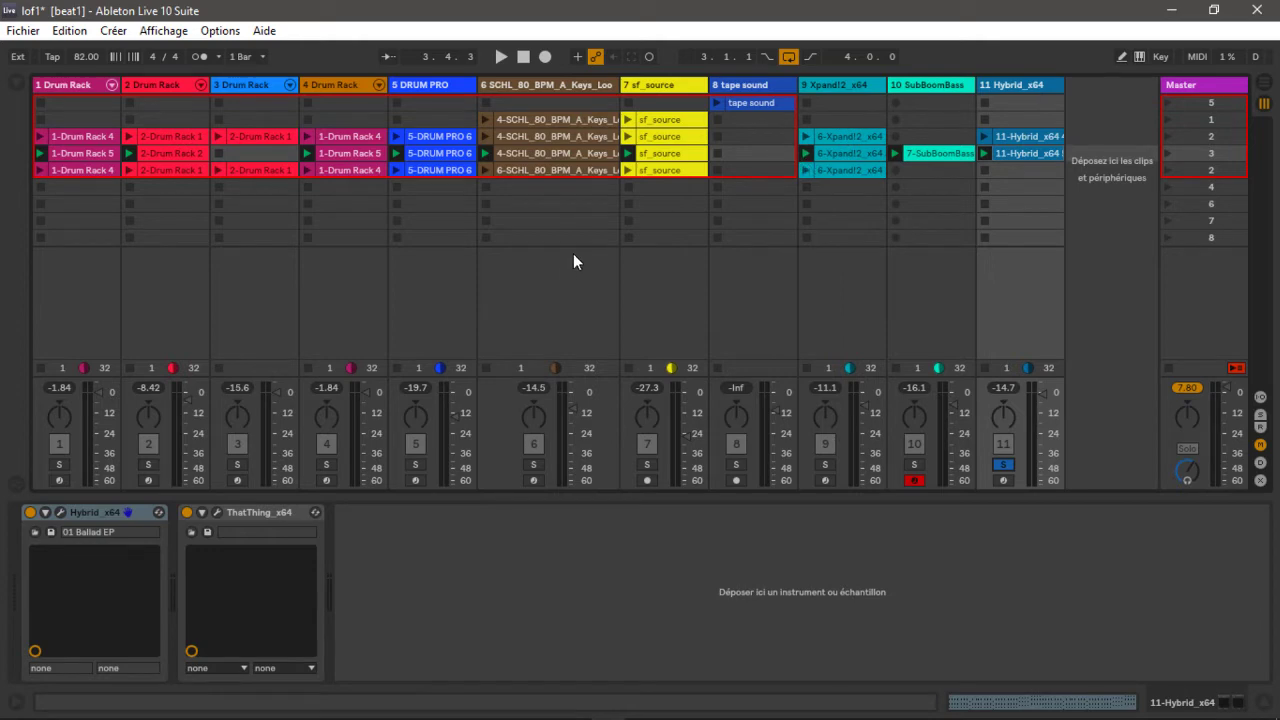
{"action": "left_click", "coordinate": [61, 512]}
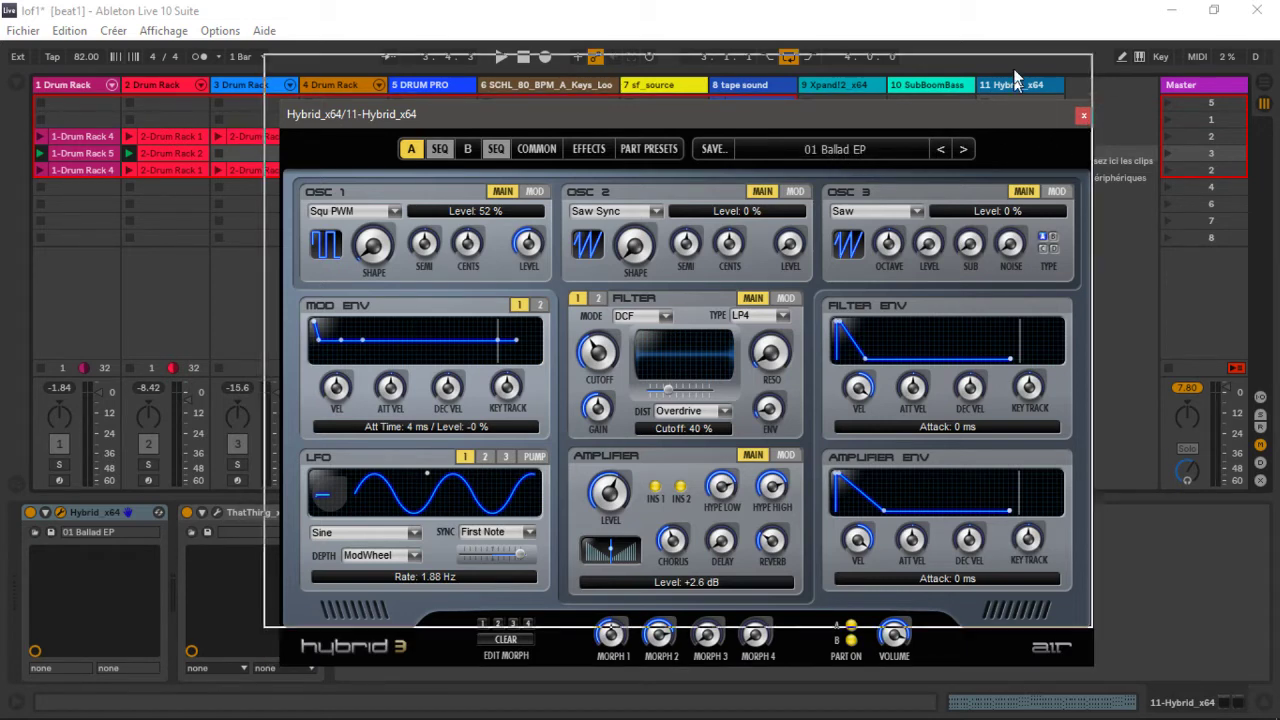
{"action": "left_click_drag", "start_coordinate": [1023, 122], "coordinate": [1025, 34]}
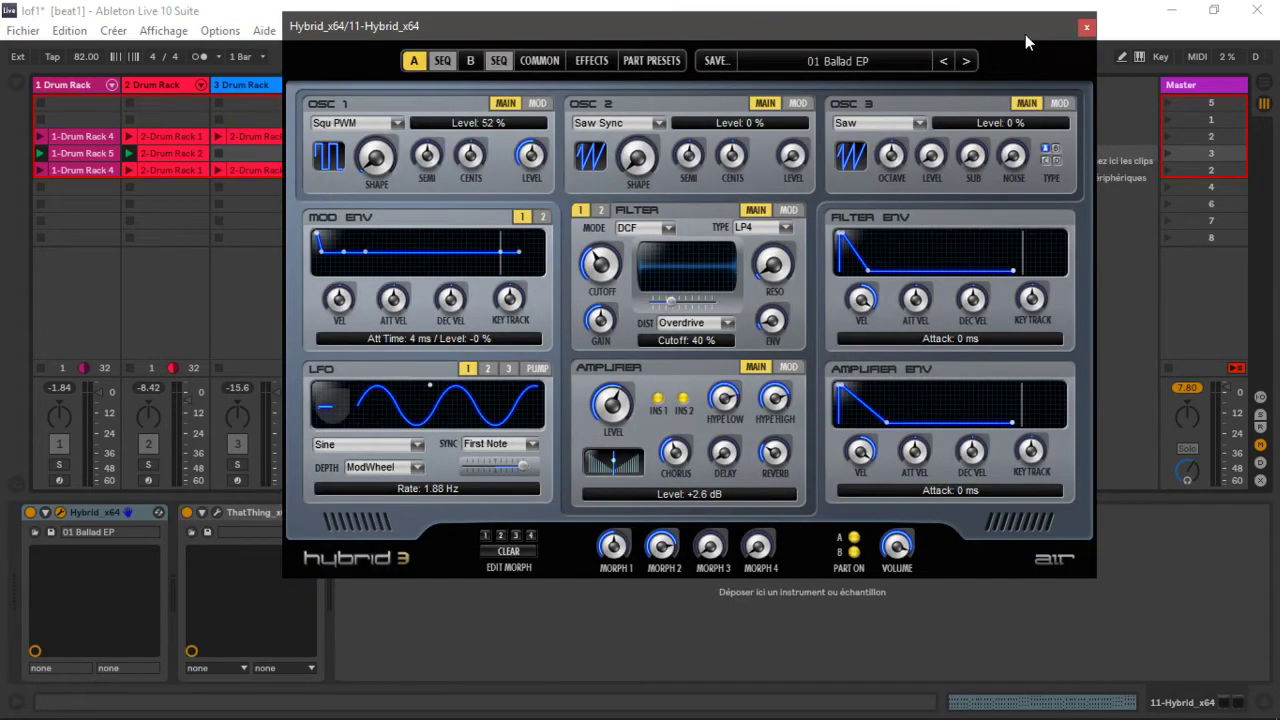
Open the ThatThing effect on the Hybrid_x64 track and examine its Vintage Piano settings and the list of available presets
{"action": "left_click", "coordinate": [219, 513]}
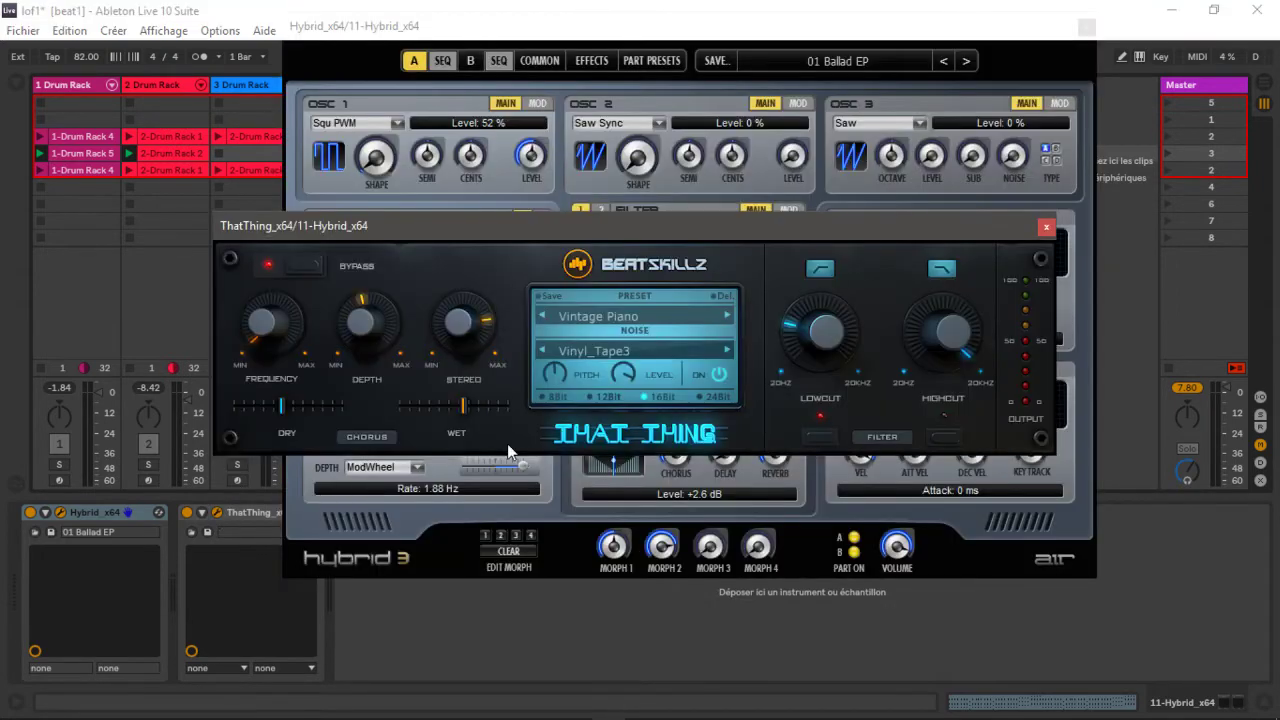
{"action": "left_click_drag", "start_coordinate": [677, 224], "coordinate": [776, 312]}
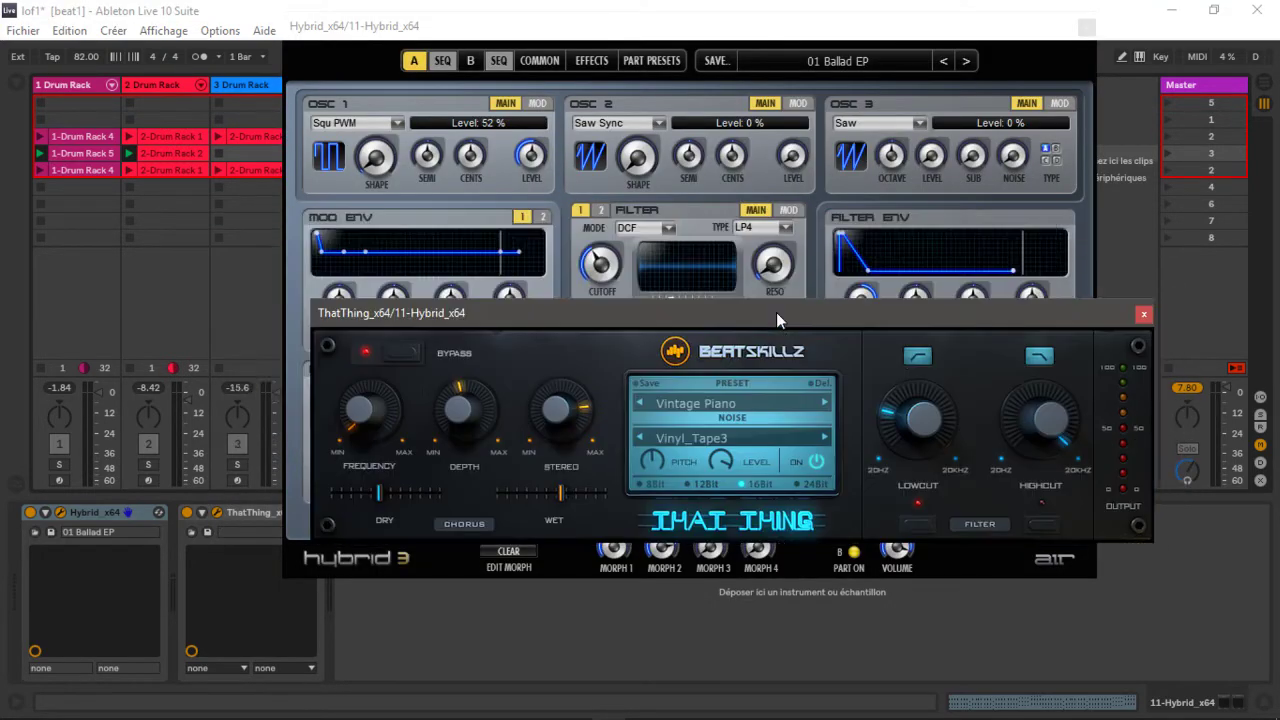
{"action": "left_click", "coordinate": [732, 406]}
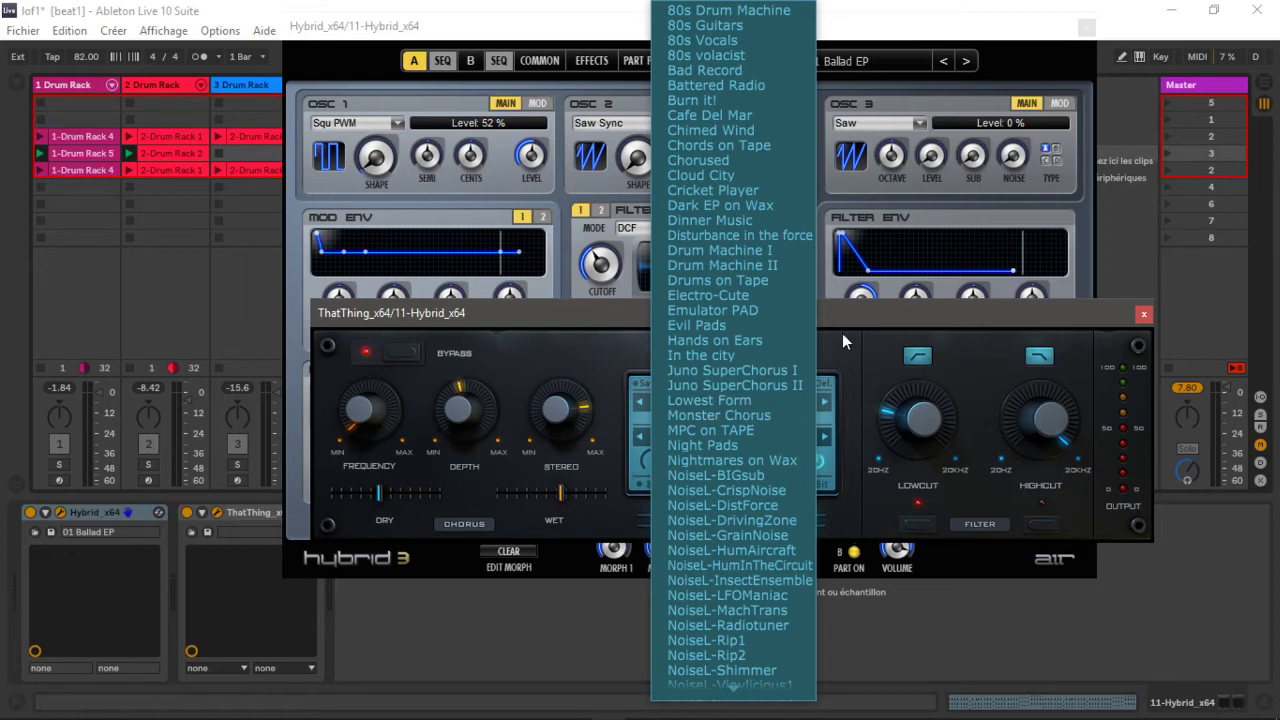
{"action": "left_click", "coordinate": [844, 369]}
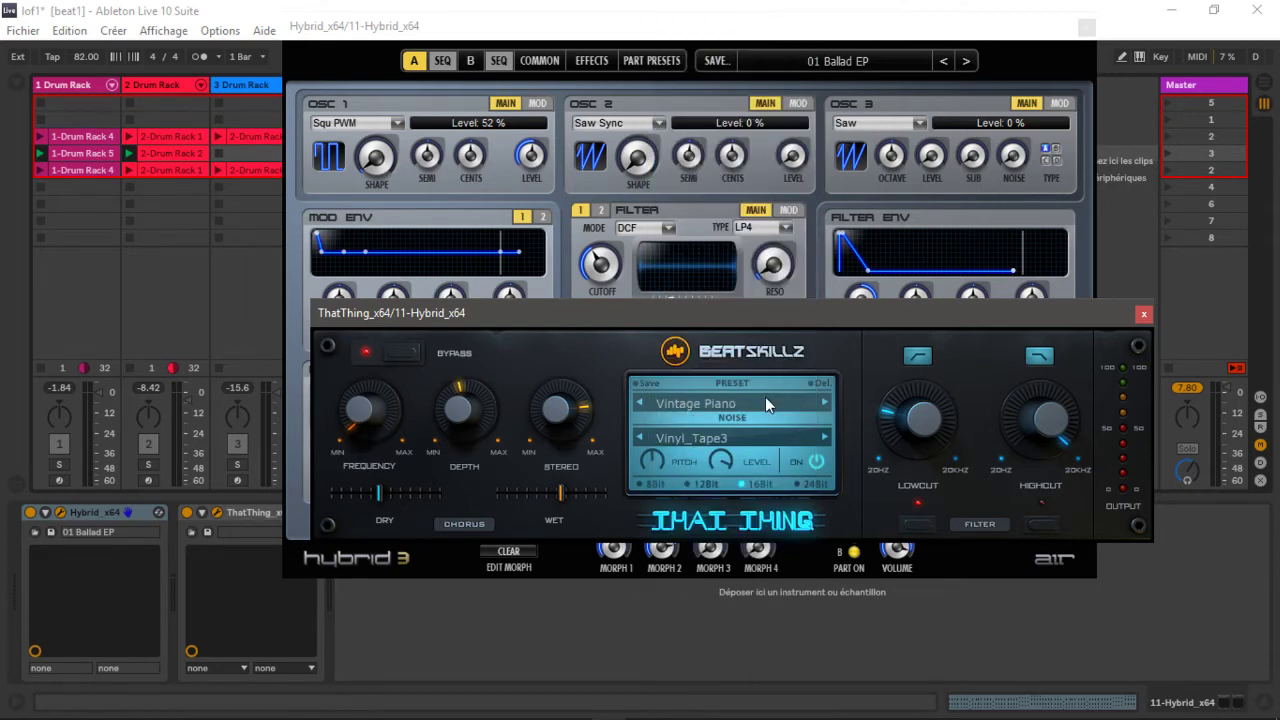
Browse ThatThing's list of noise types without changing the selection, and close the ThatThing and Hybrid plugin windows
{"action": "left_click", "coordinate": [708, 439]}
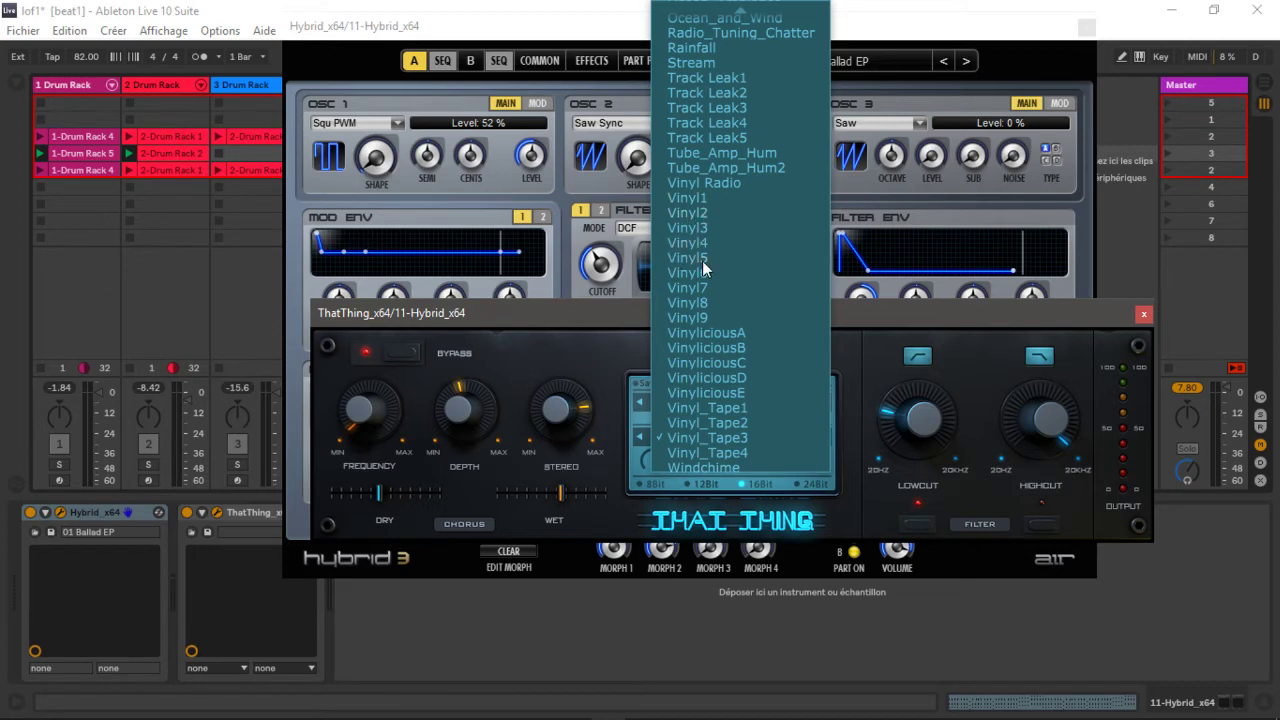
{"action": "scroll", "coordinate": [731, 237], "scroll_direction": "up", "scroll_amount": 3}
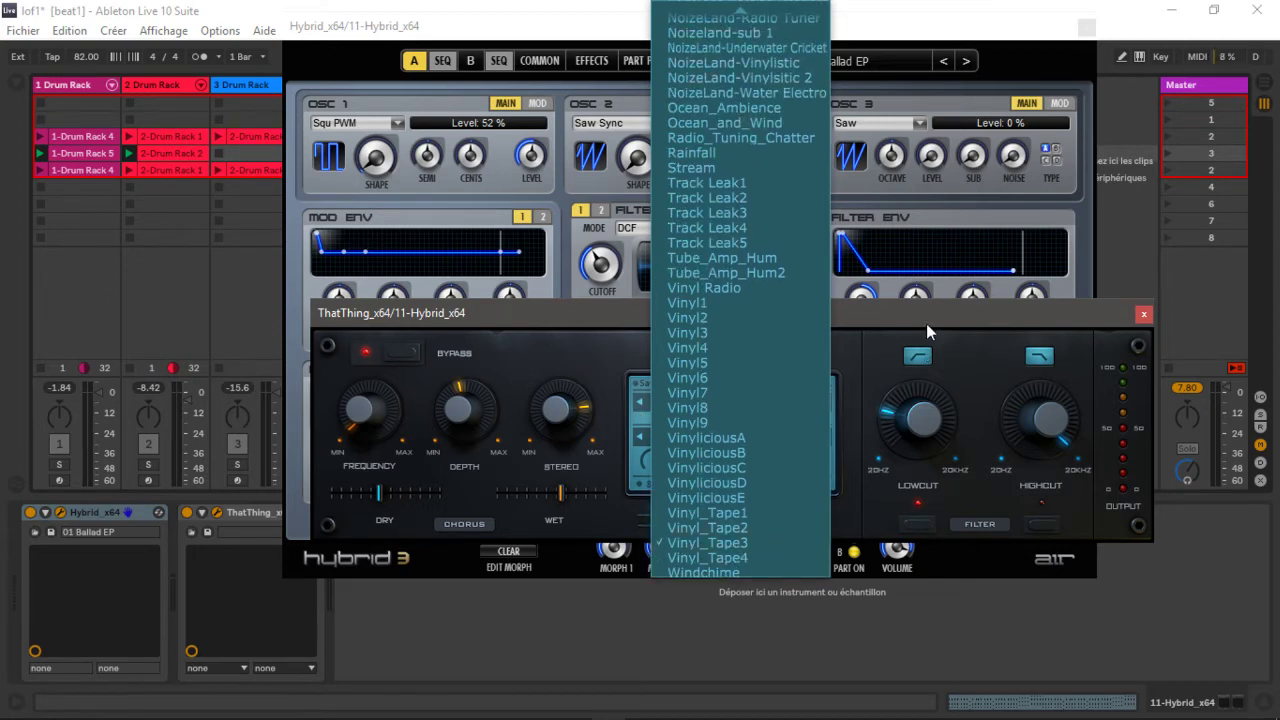
{"action": "left_click", "coordinate": [852, 396]}
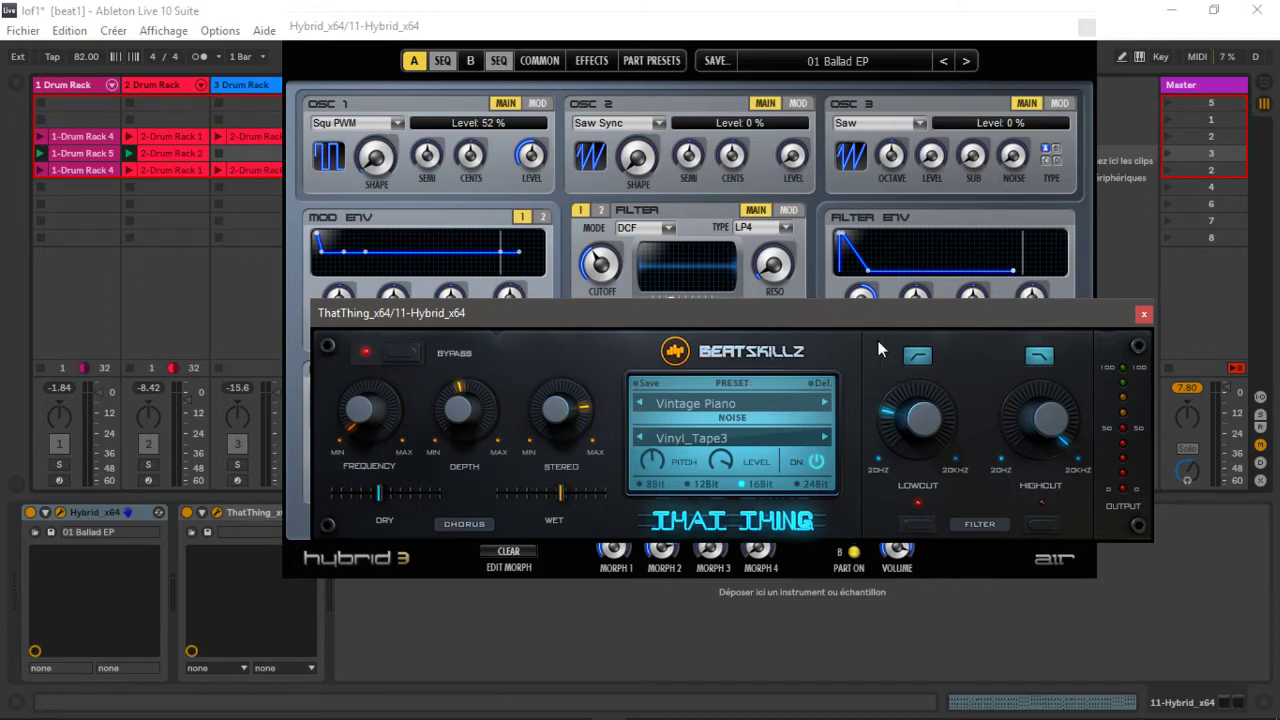
{"action": "left_click", "coordinate": [1144, 316]}
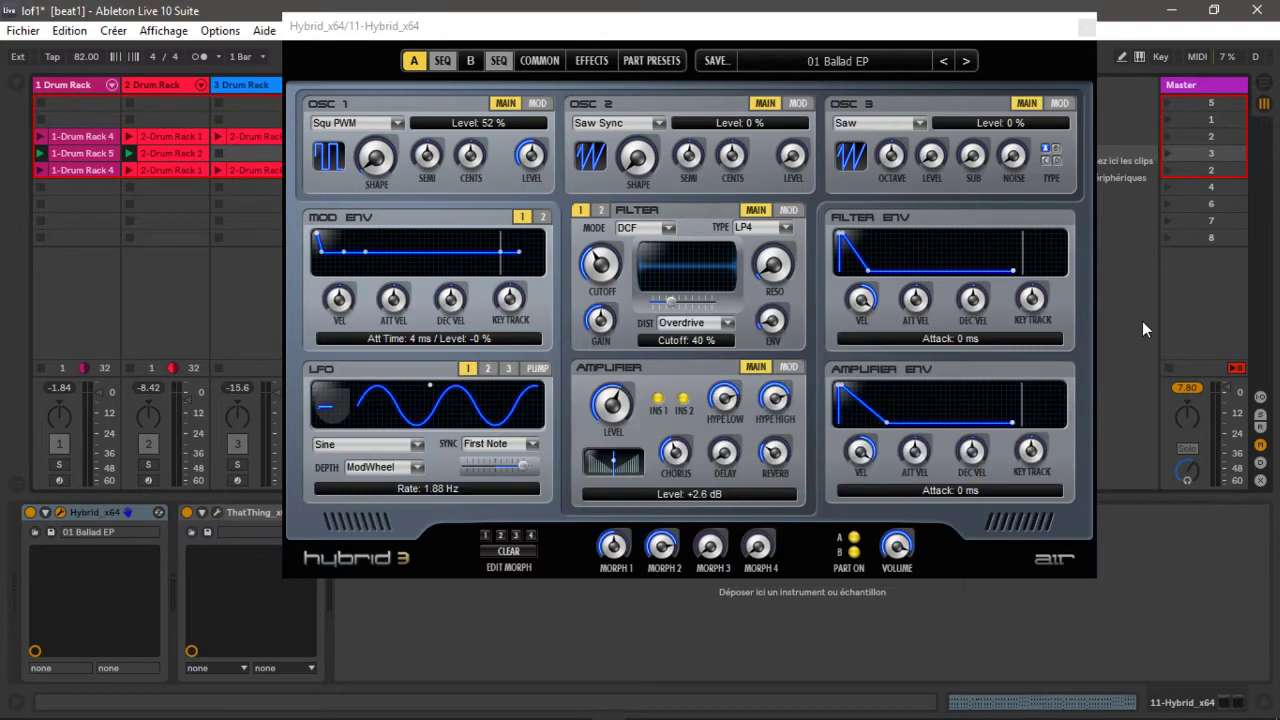
{"action": "left_click", "coordinate": [1085, 29]}
Select the Master track, examine the noise and chorus settings of its ThatThing effect, and close the plugin window
{"action": "left_click", "coordinate": [1178, 88]}
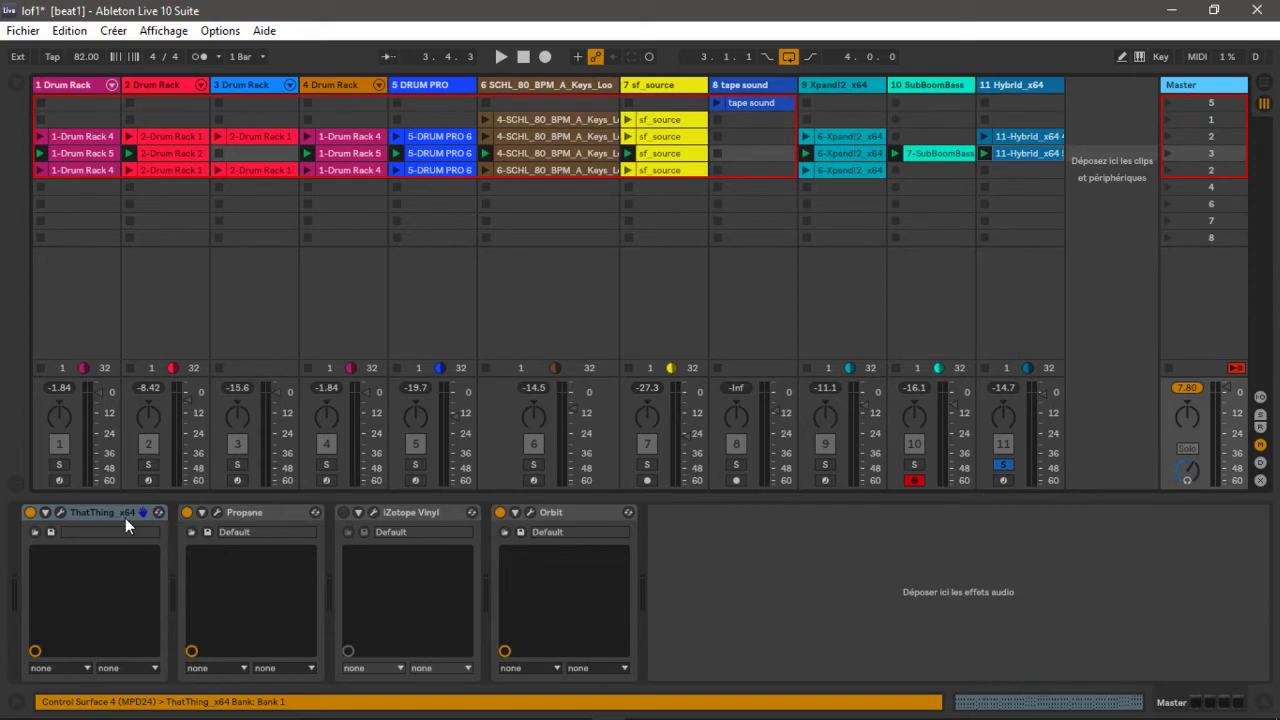
{"action": "left_click", "coordinate": [59, 512]}
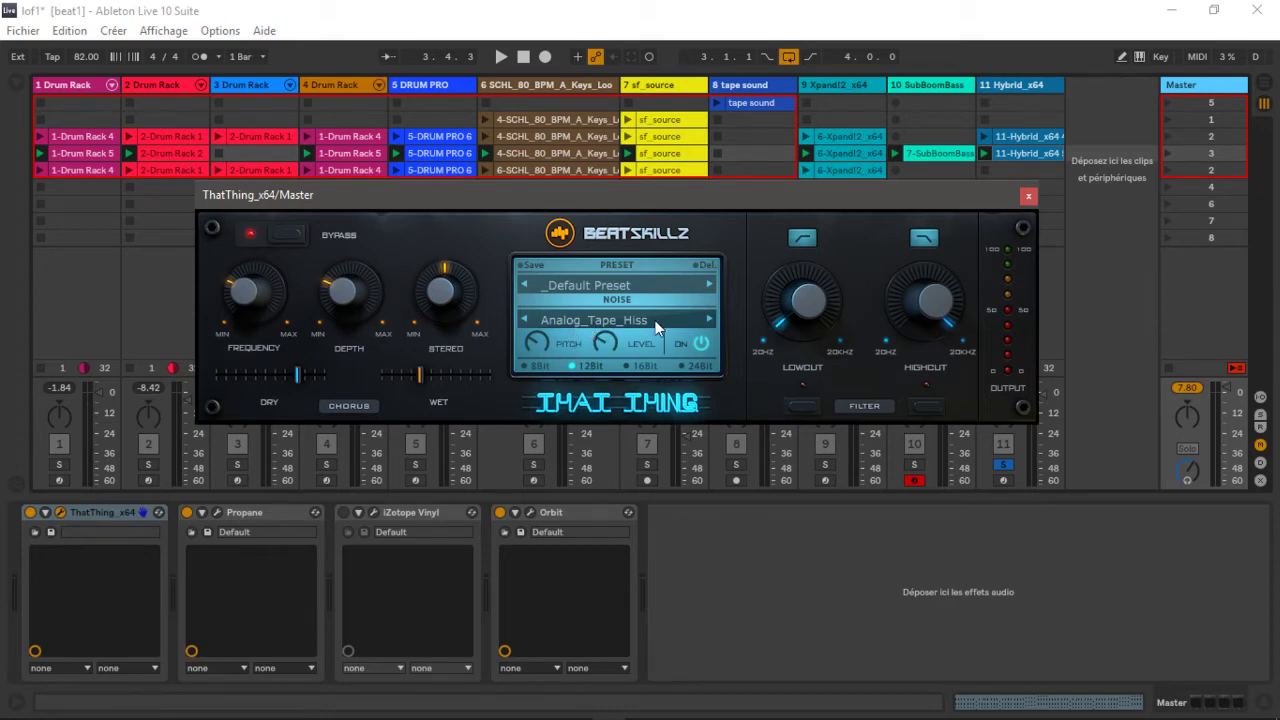
{"action": "left_click", "coordinate": [1028, 199]}
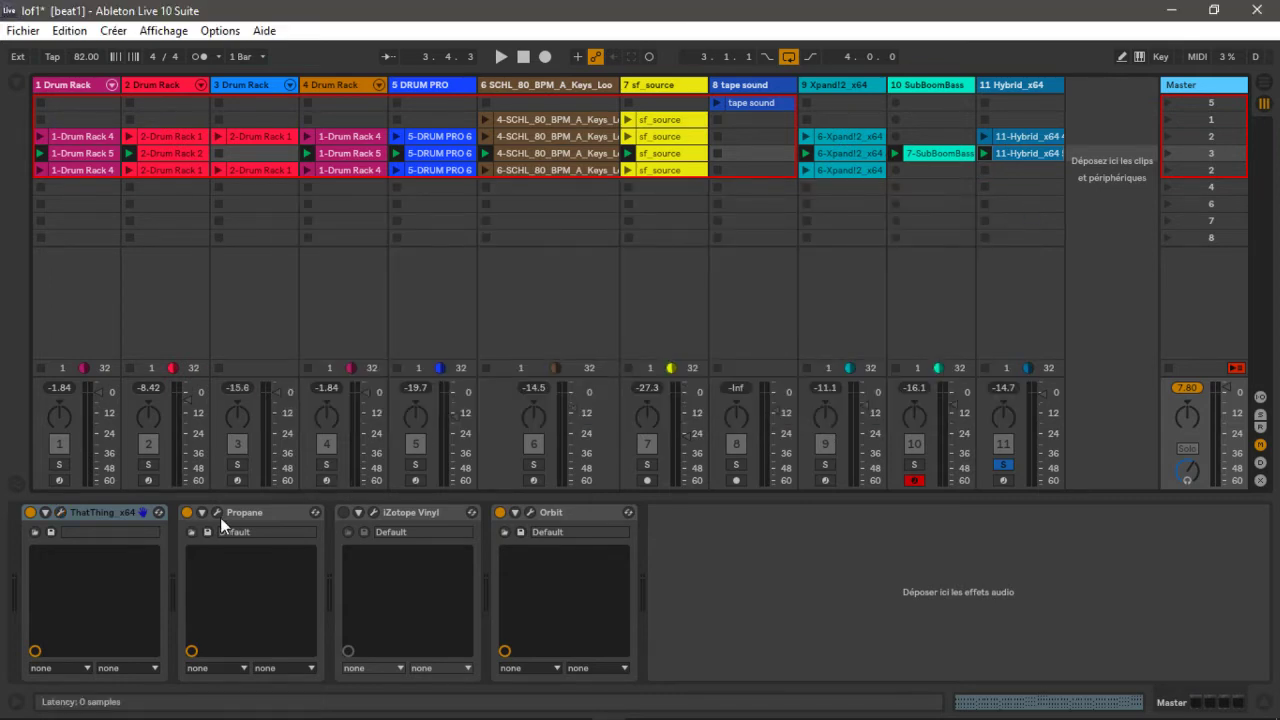
In the Master track's Propane effect, pan the mid signal slightly left and the side signal to the right, and close its window
{"action": "left_click", "coordinate": [213, 517]}
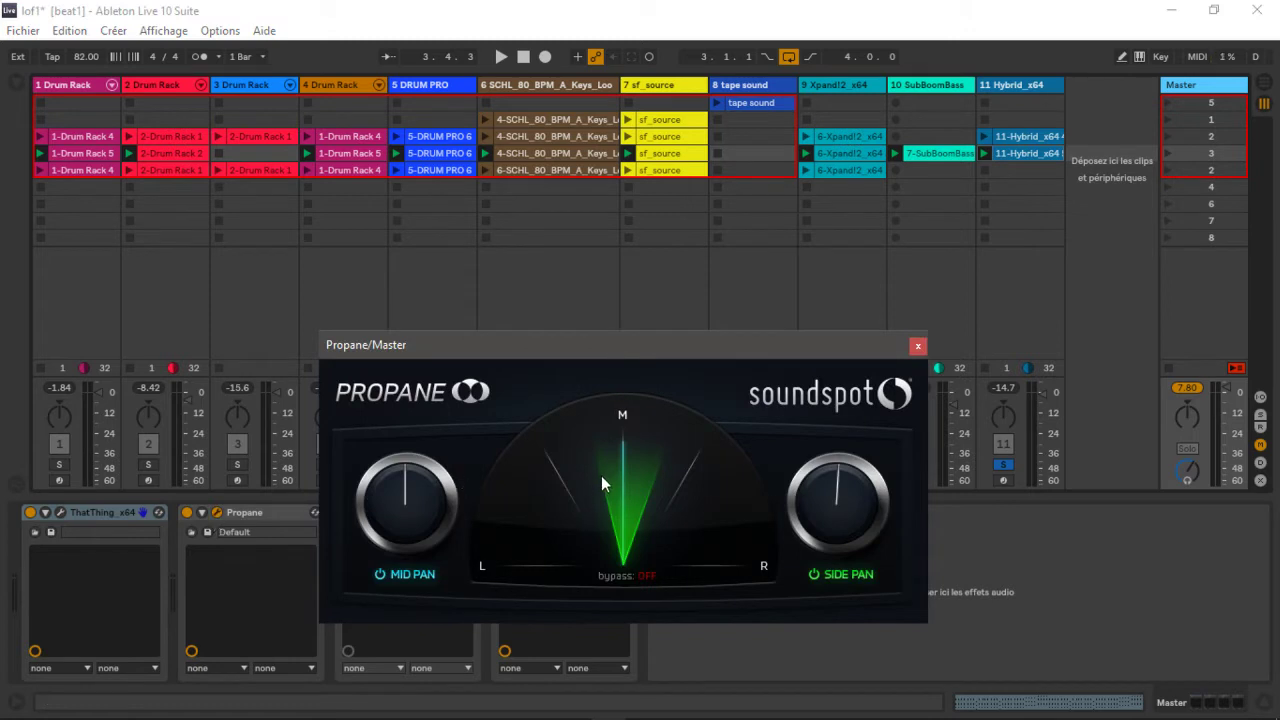
{"action": "mouse_move", "coordinate": [414, 486]}
{"action": "left_mouse_down"}
{"action": "mouse_move", "coordinate": [420, 527]}
{"action": "mouse_move", "coordinate": [434, 429]}
{"action": "mouse_move", "coordinate": [434, 514]}
{"action": "mouse_move", "coordinate": [434, 482]}
{"action": "left_mouse_up"}
{"action": "left_click_drag", "start_coordinate": [833, 493], "coordinate": [829, 432]}
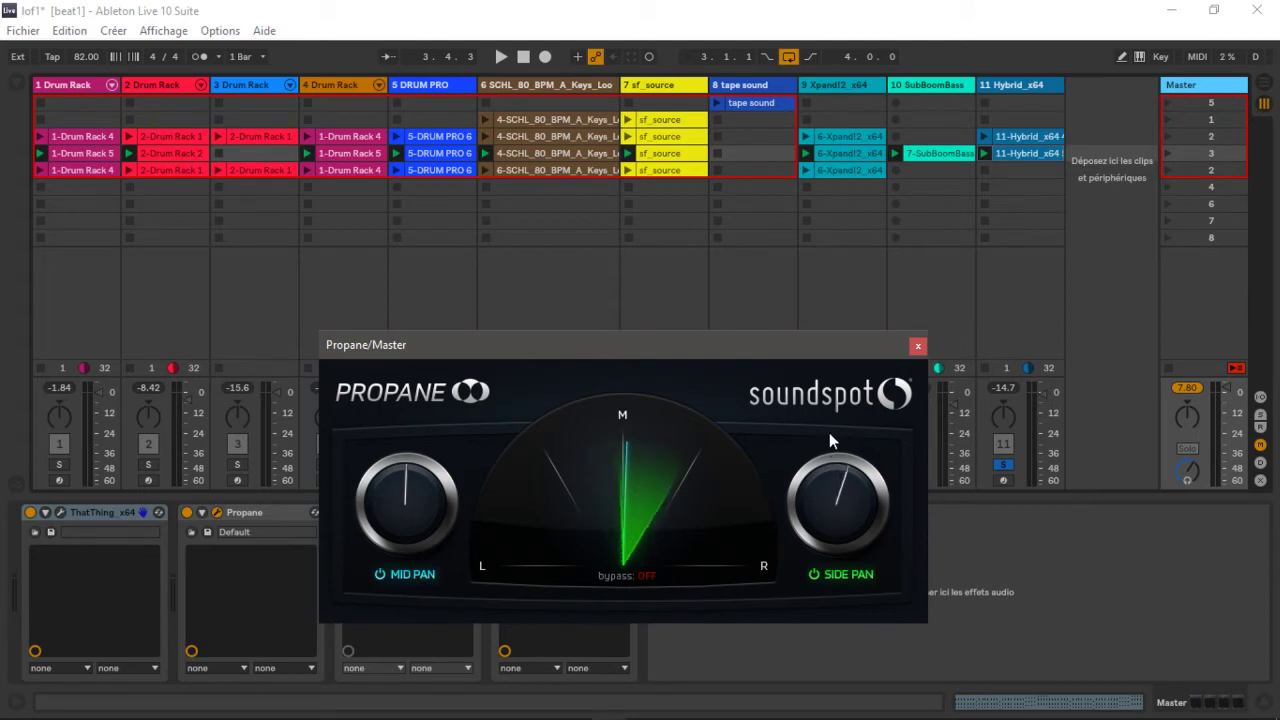
{"action": "left_click_drag", "start_coordinate": [372, 526], "coordinate": [387, 547]}
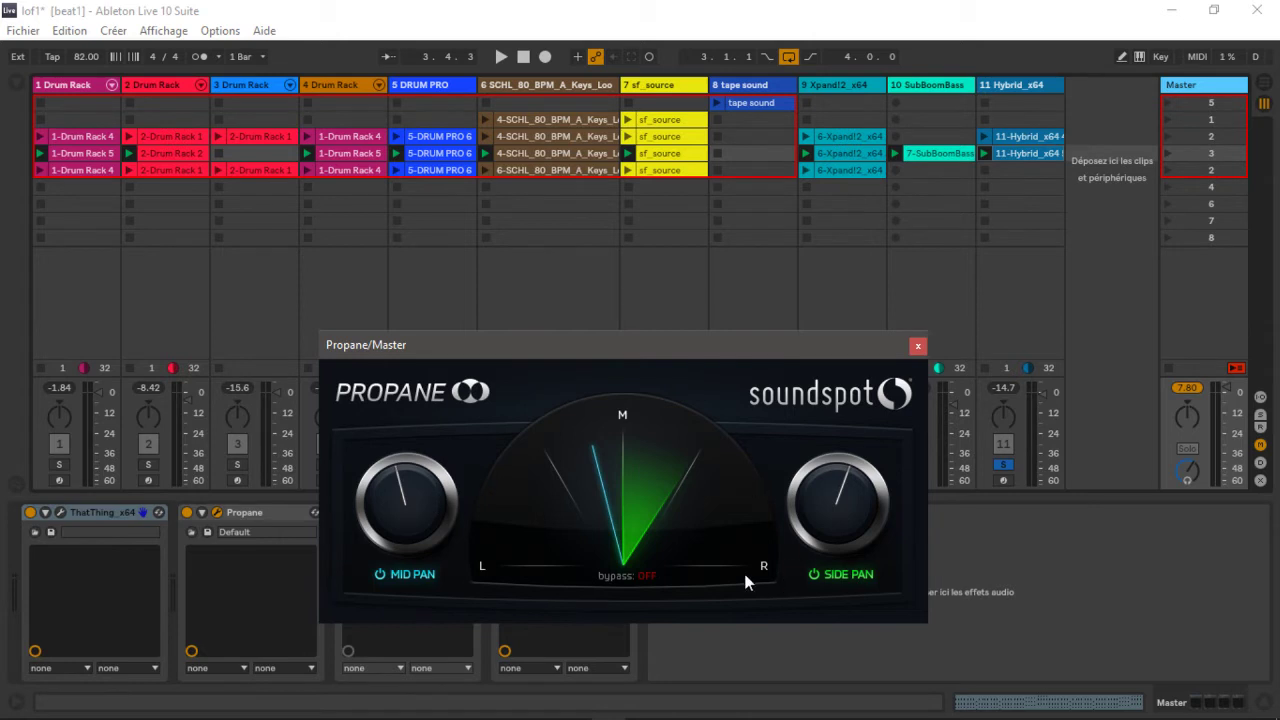
{"action": "left_click", "coordinate": [918, 346]}
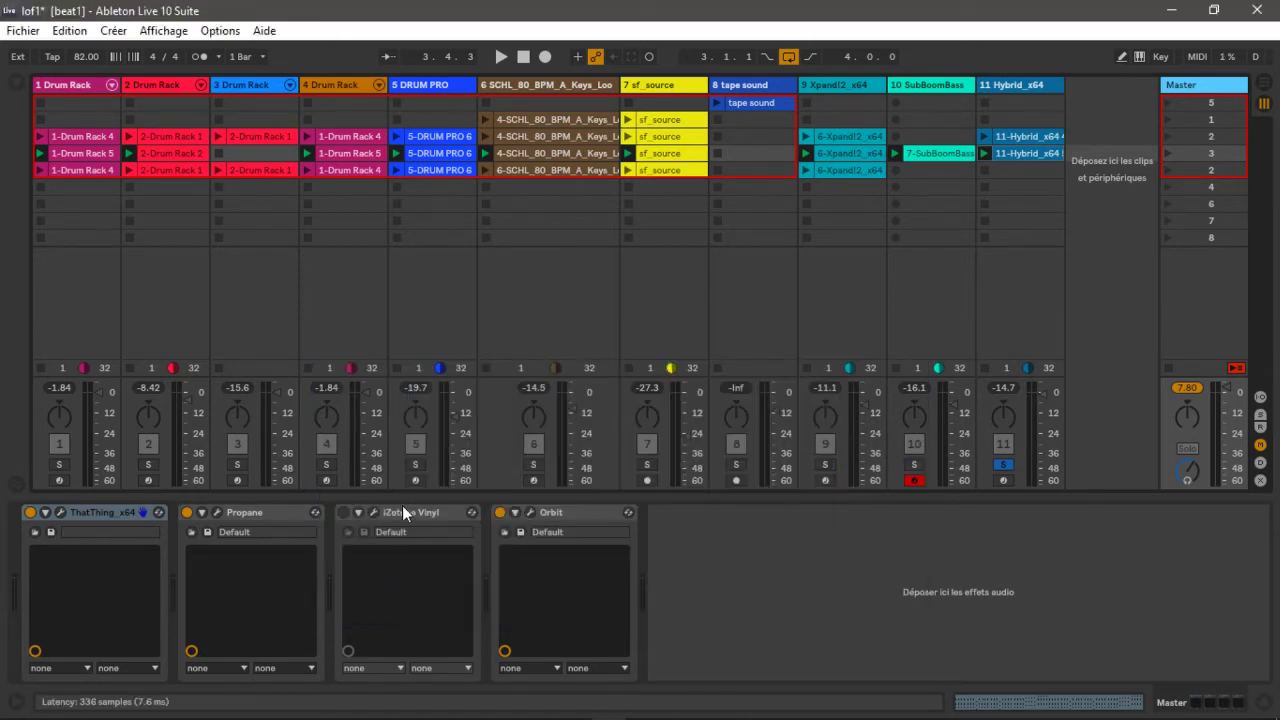
Enable the iZotope Vinyl effect on the Master track, examine its noise, wear and year controls, and close its window
{"action": "left_click", "coordinate": [343, 512]}
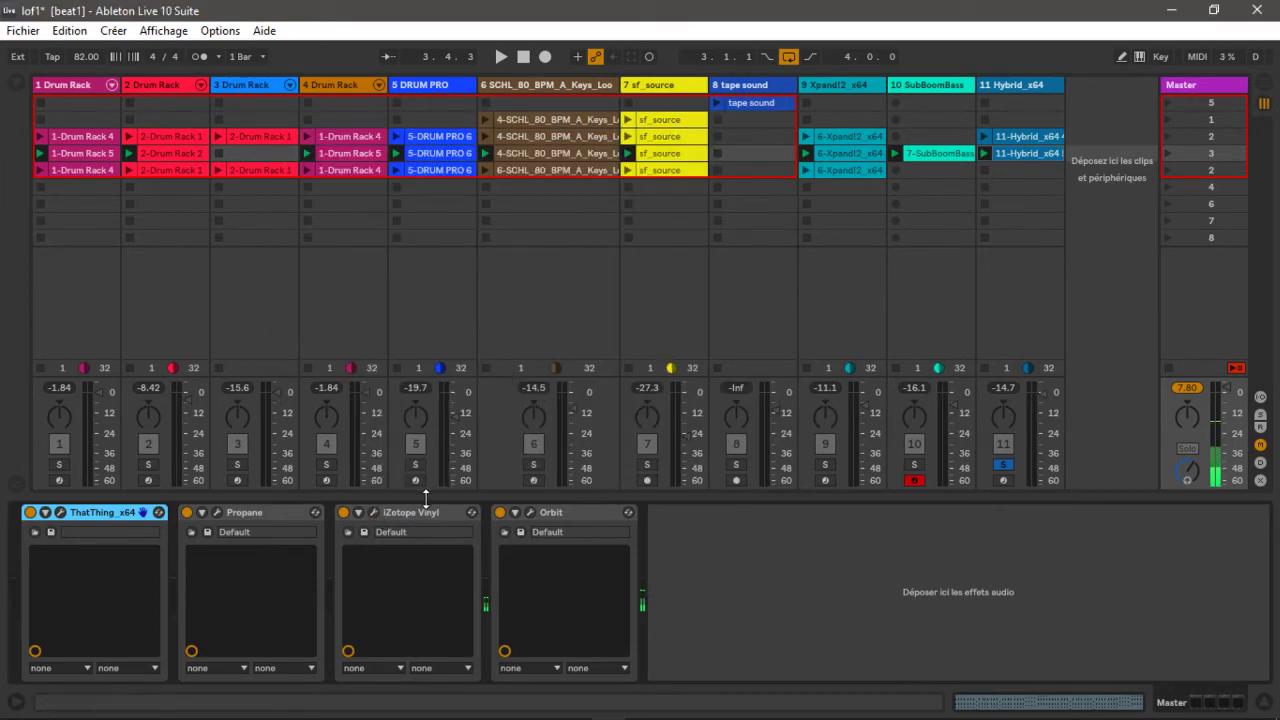
{"action": "left_click", "coordinate": [371, 512]}
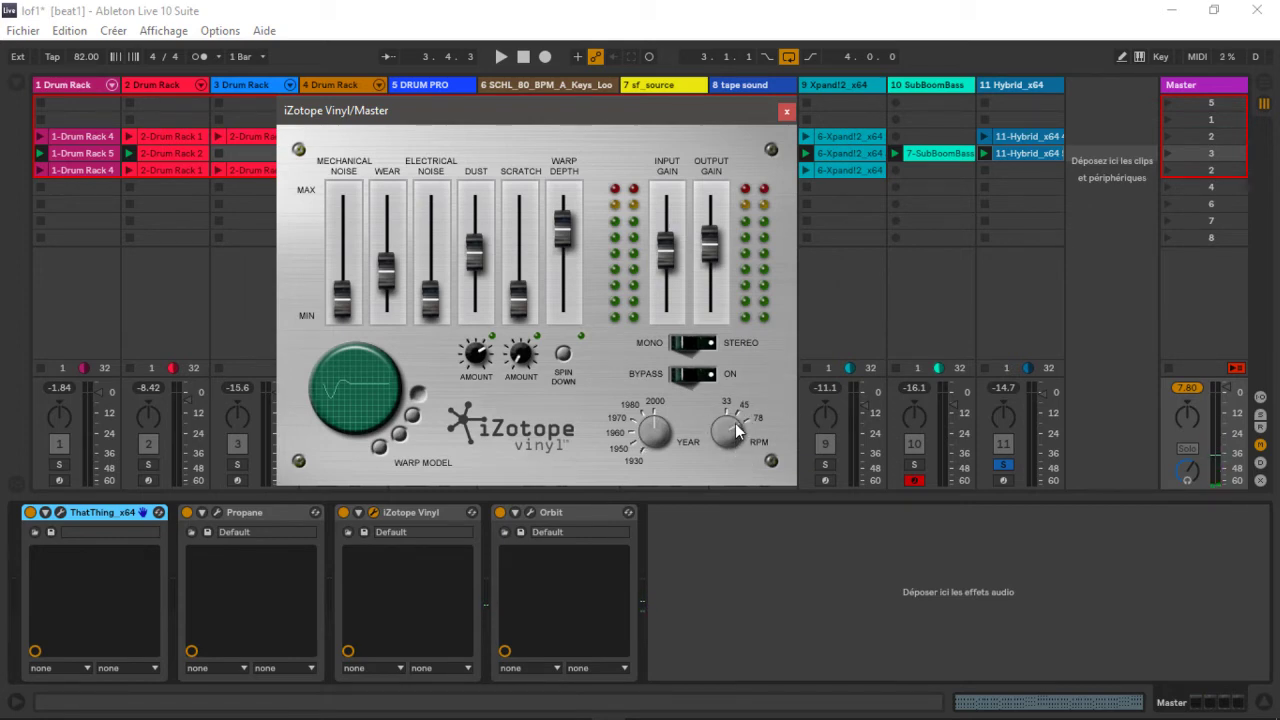
{"action": "left_click", "coordinate": [787, 113]}
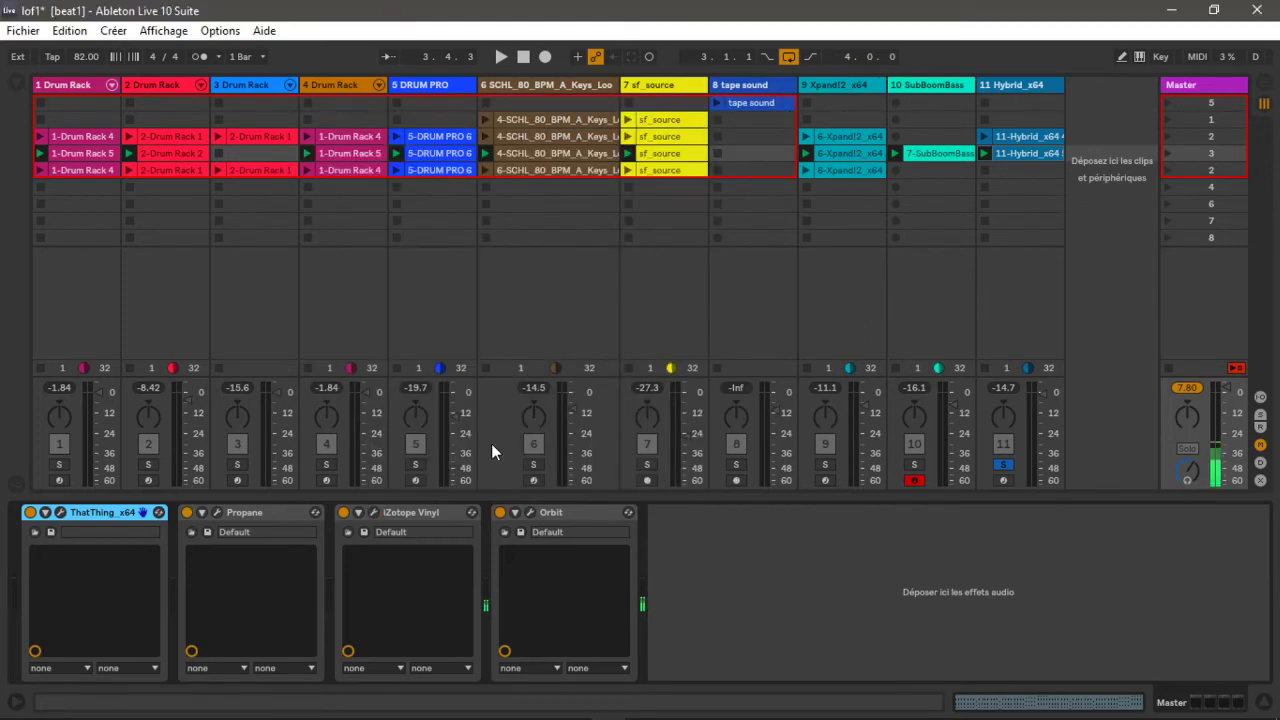
Open the Orbit transient designer on the Master track, examine its boost and mix settings, and close its window
{"action": "left_click", "coordinate": [530, 512]}
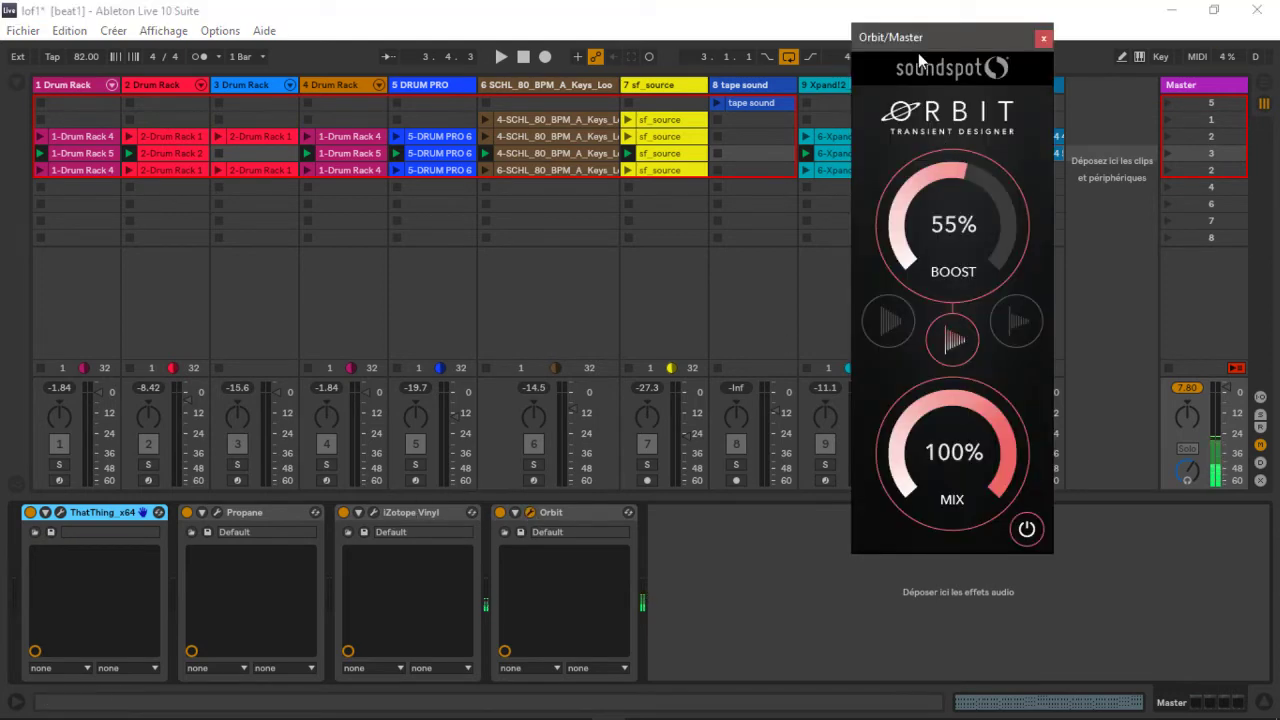
{"action": "left_click_drag", "start_coordinate": [940, 45], "coordinate": [780, 55]}
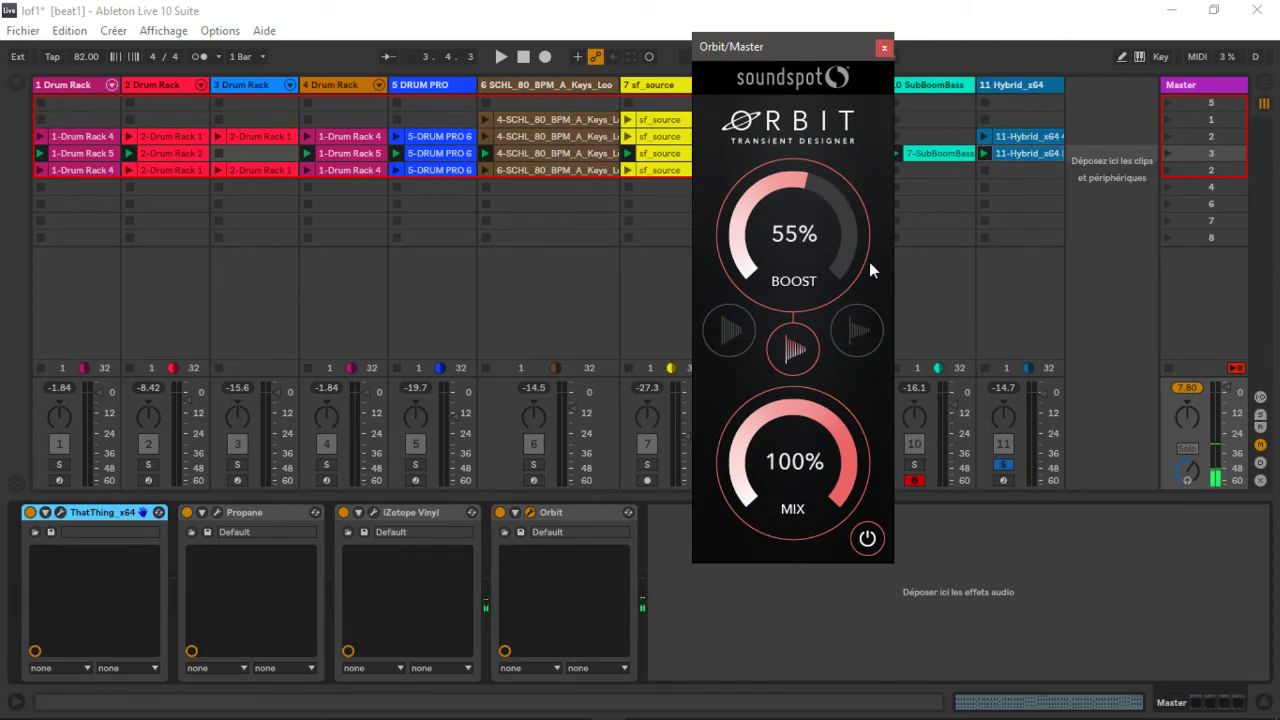
{"action": "left_click", "coordinate": [884, 47]}
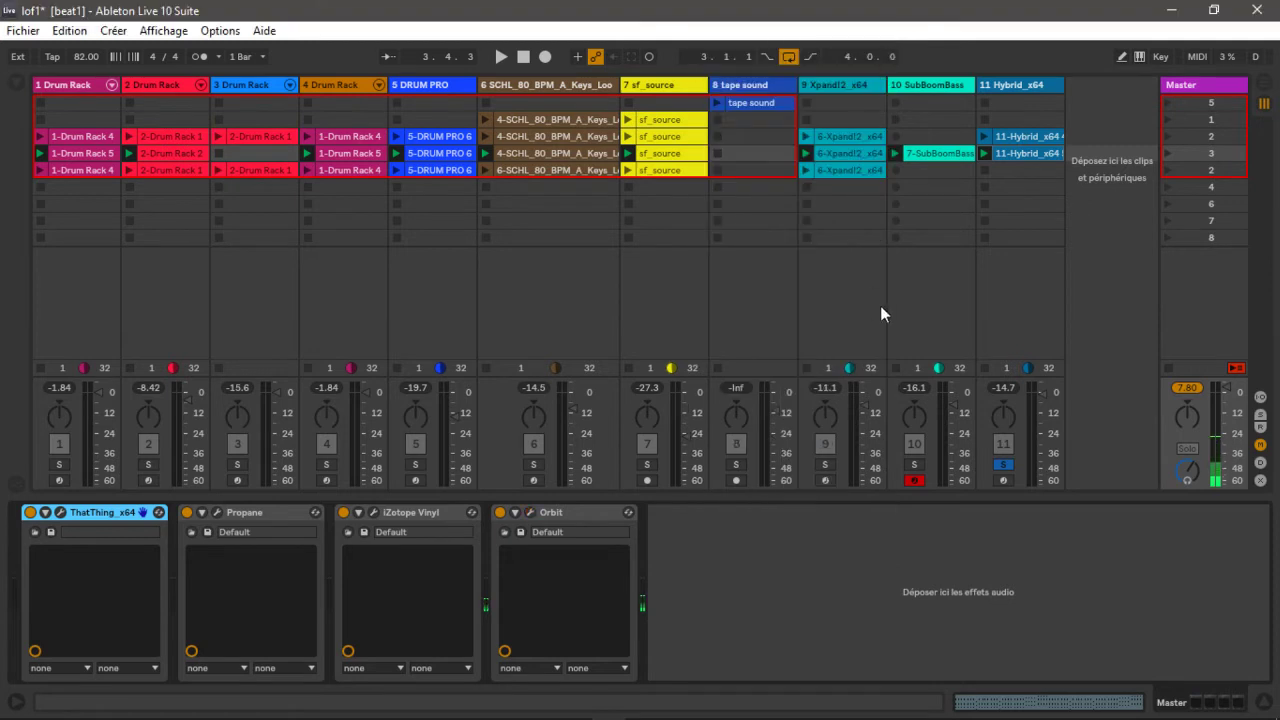
Unsolo the Hybrid_x64 track and play the full beat with the master effects on, starting with scene 5, and stop playback
{"action": "left_click", "coordinate": [1165, 102]}
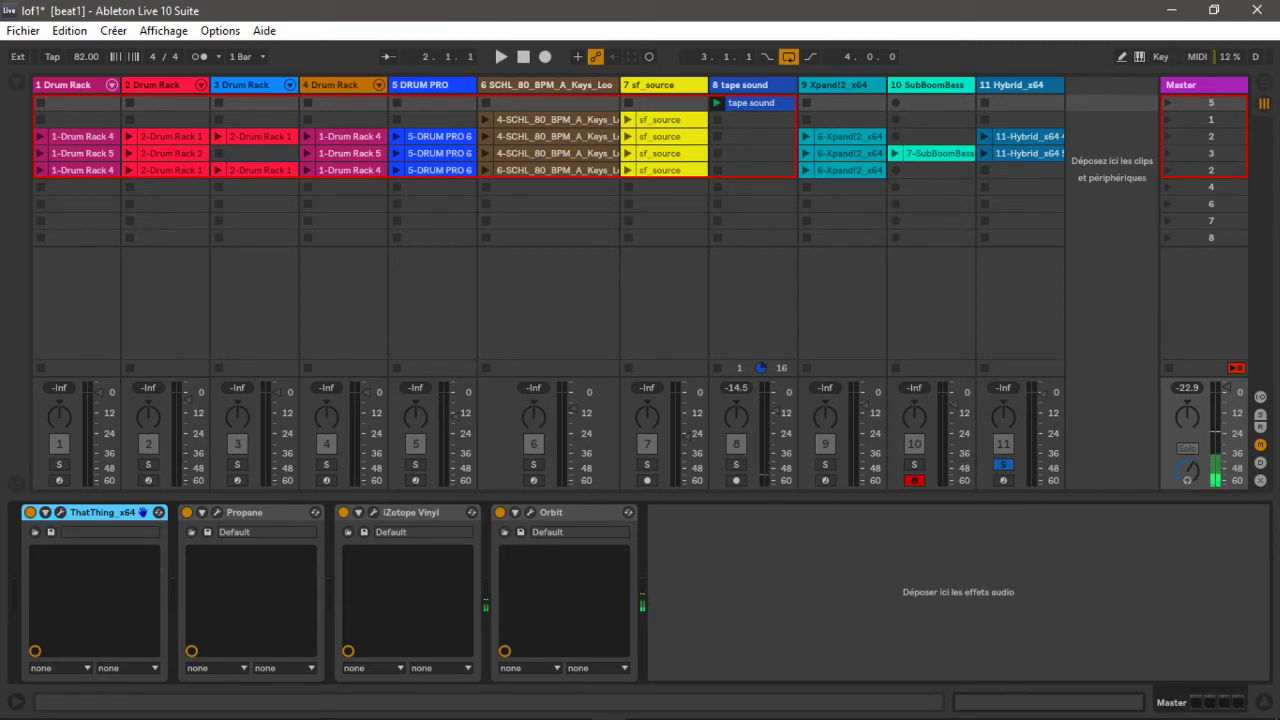
{"action": "left_click", "coordinate": [997, 465]}
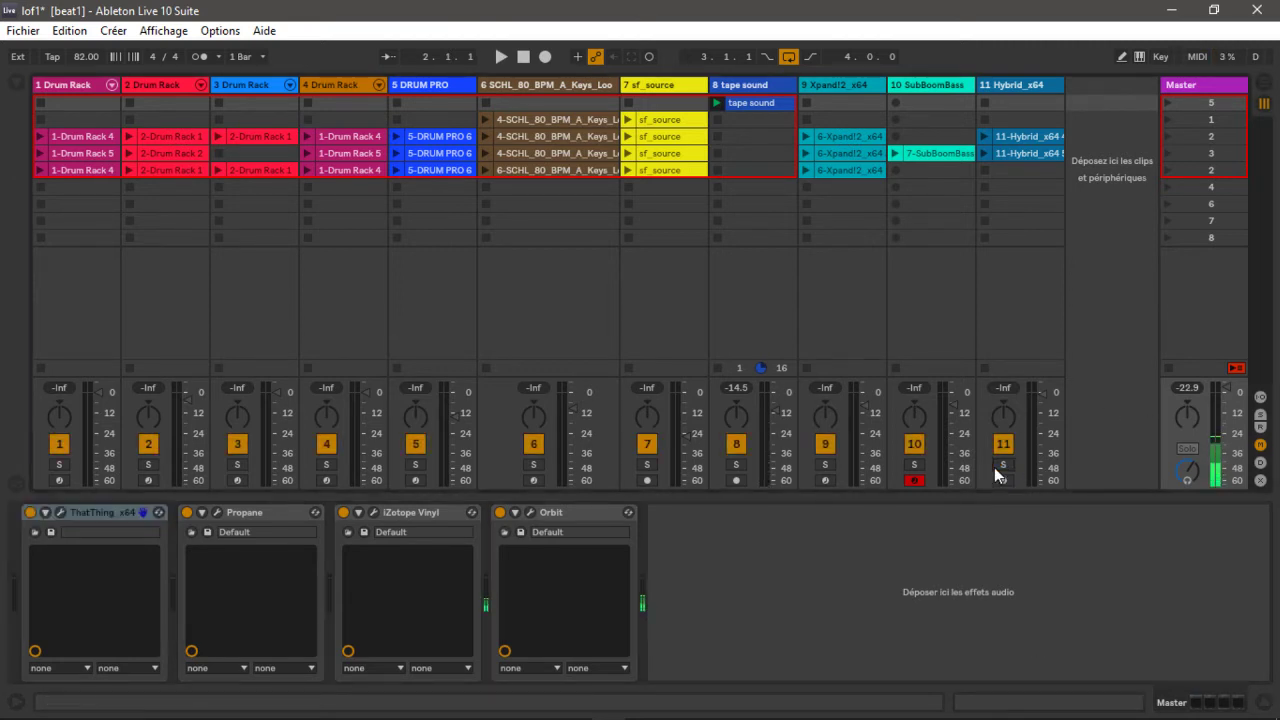
{"action": "key", "text": "space"}
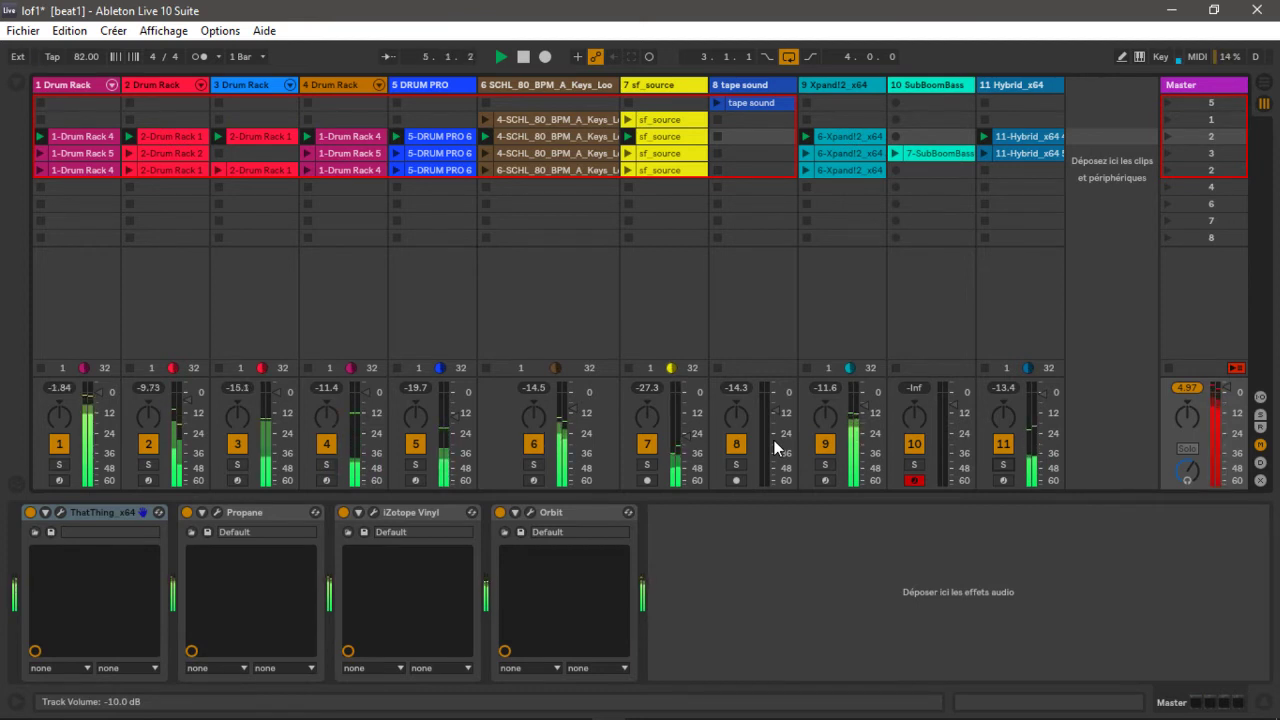
{"action": "key", "text": "space"}
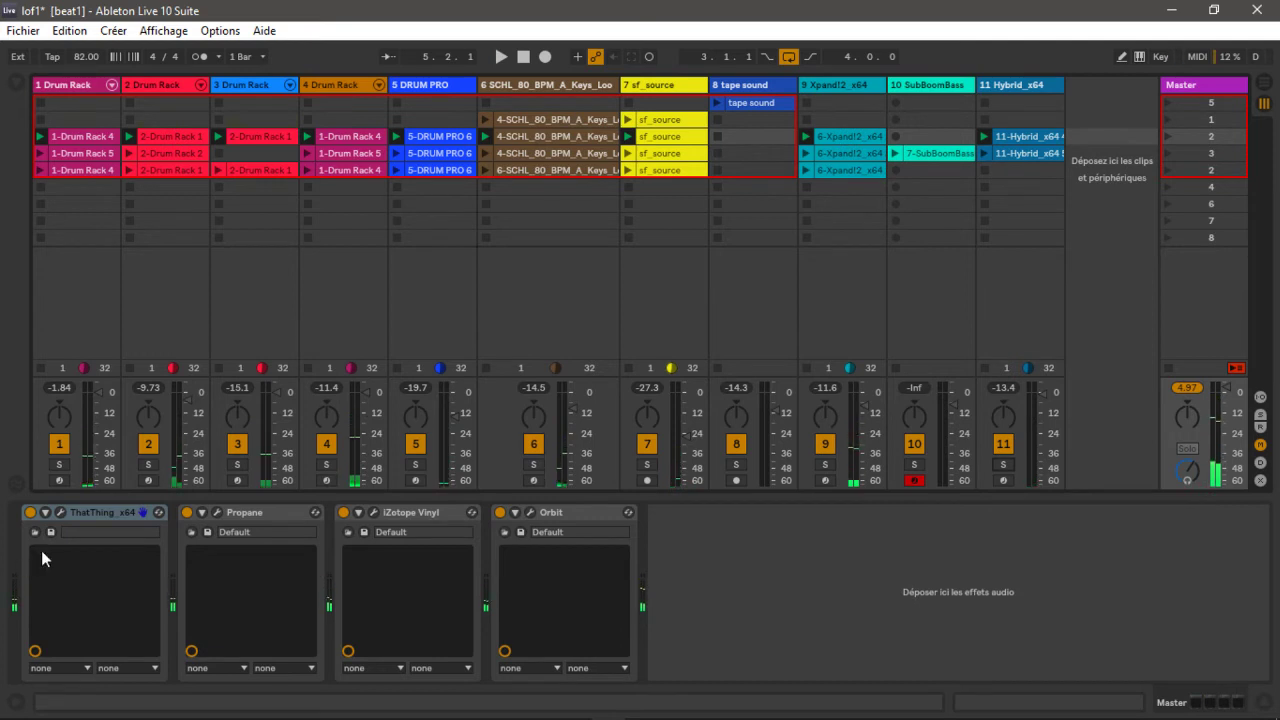
Disable ThatThing, Propane, iZotope Vinyl and Orbit on the Master track and play the beat without them
{"action": "left_click", "coordinate": [30, 512]}
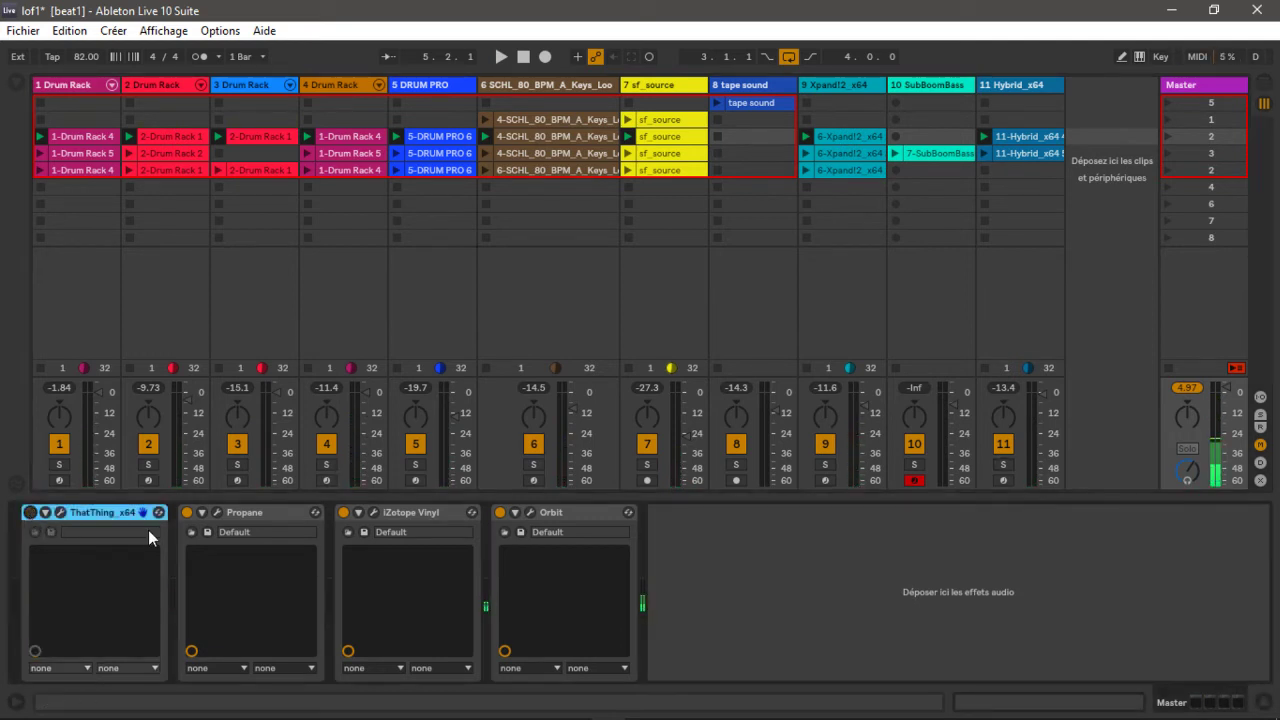
{"action": "left_click", "coordinate": [187, 512]}
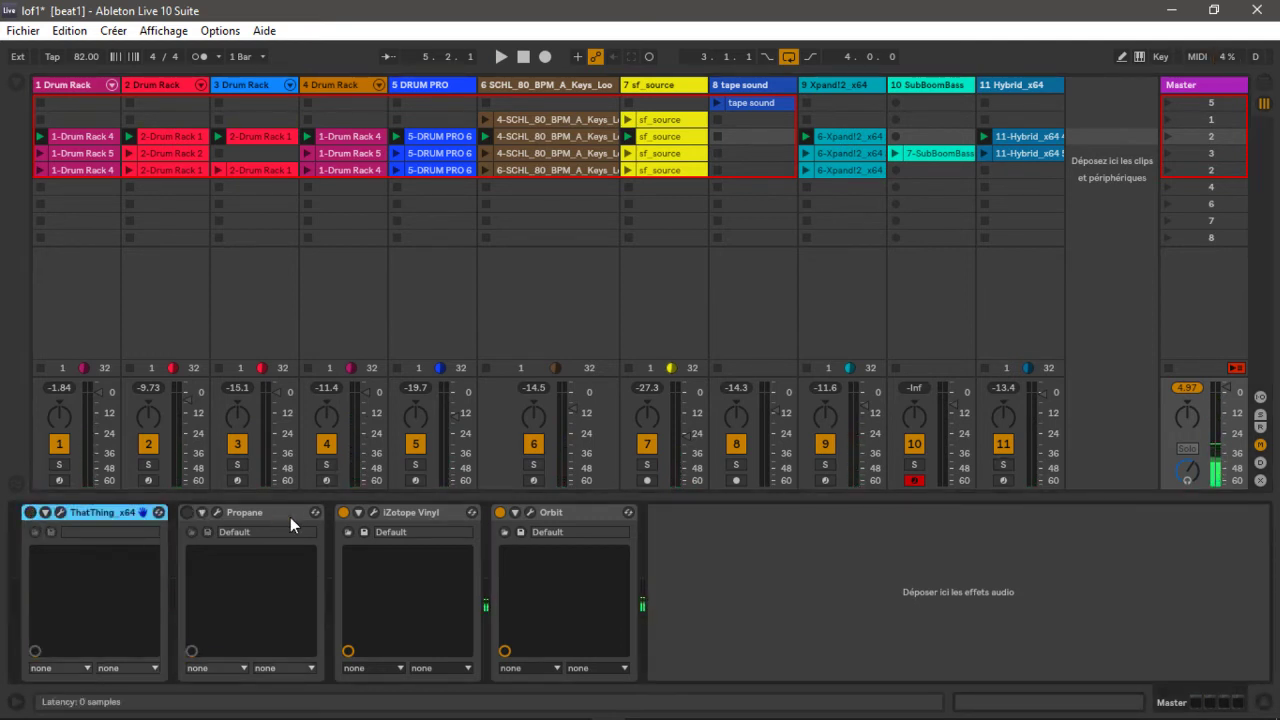
{"action": "left_click", "coordinate": [343, 512]}
{"action": "left_click", "coordinate": [500, 512]}
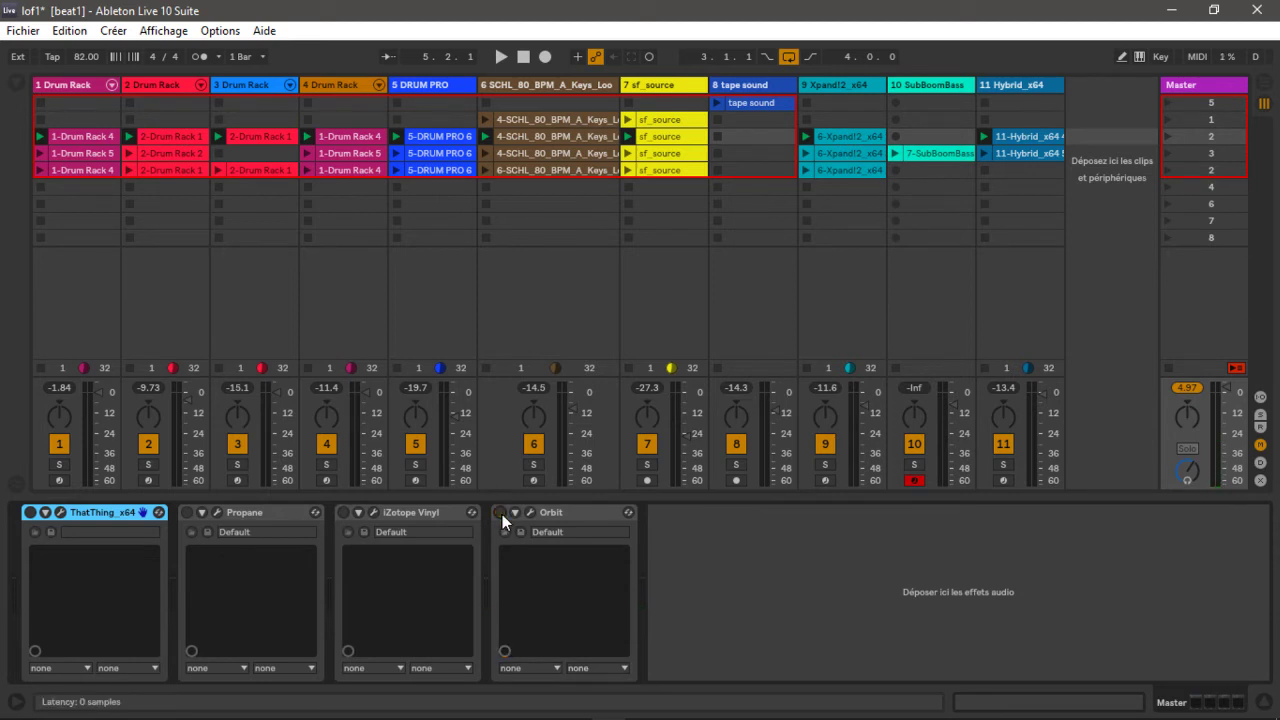
{"action": "key", "text": "space"}
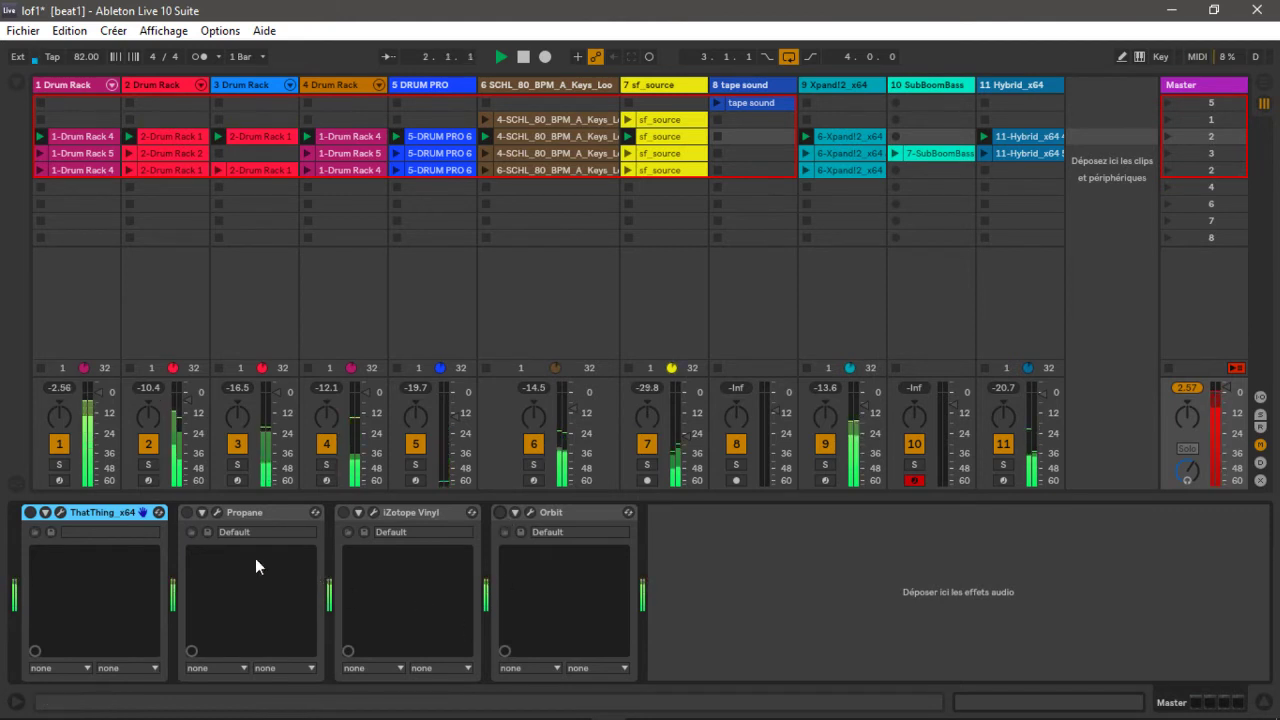
Re-enable only ThatThing on the Master track and replay the beat to hear its effect
{"action": "left_click", "coordinate": [31, 513]}
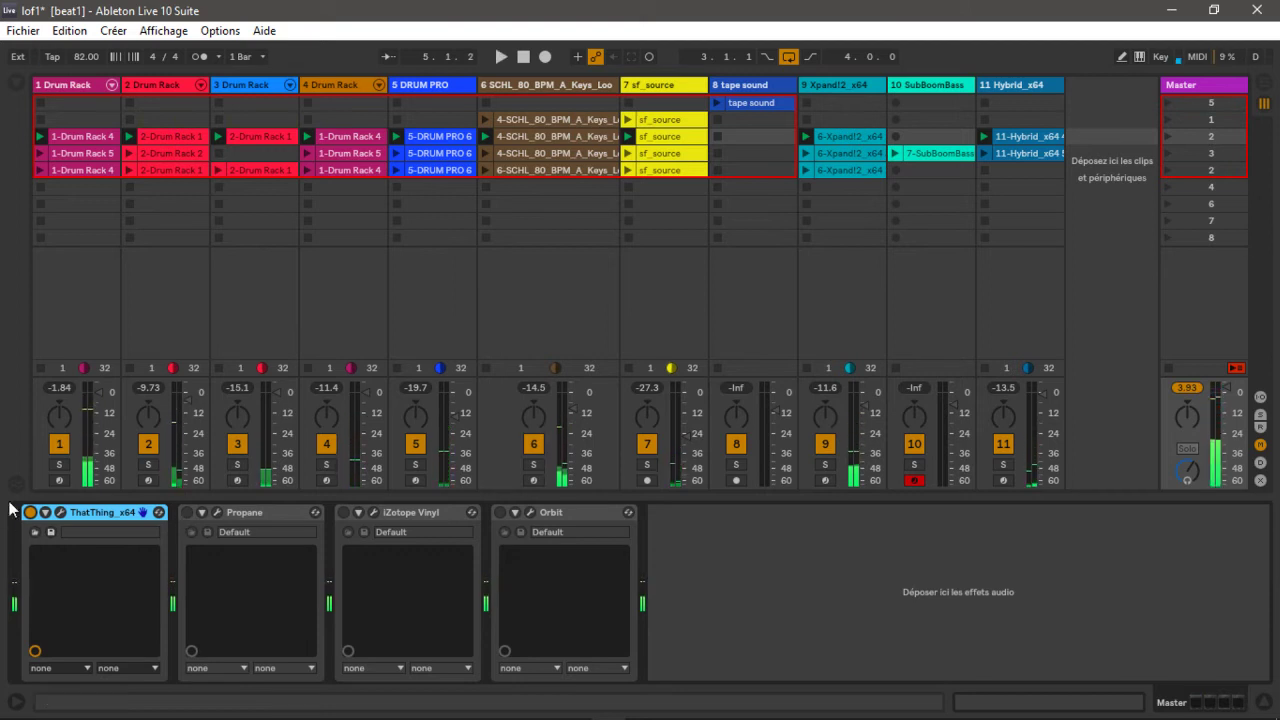
{"action": "key", "text": "space"}
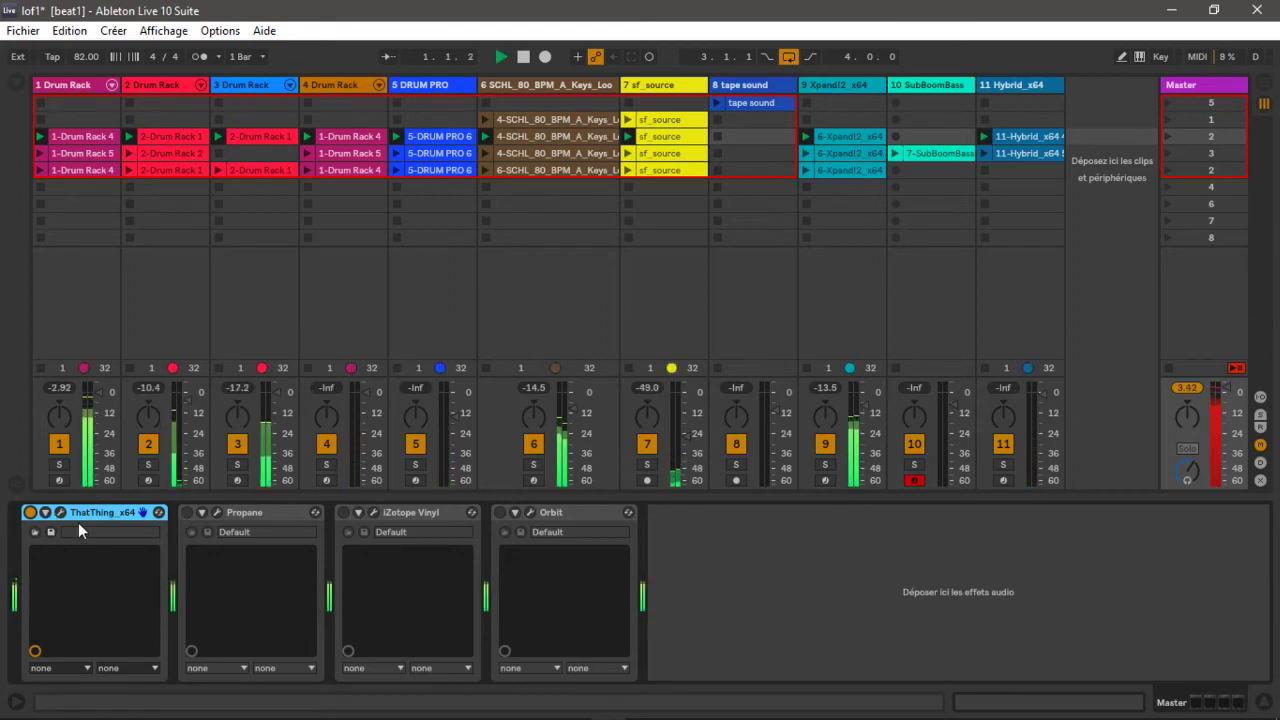
Re-enable Propane on the Master track, open its window, and turn Mid Pan and Side Pan close to the center
{"action": "left_click", "coordinate": [187, 513]}
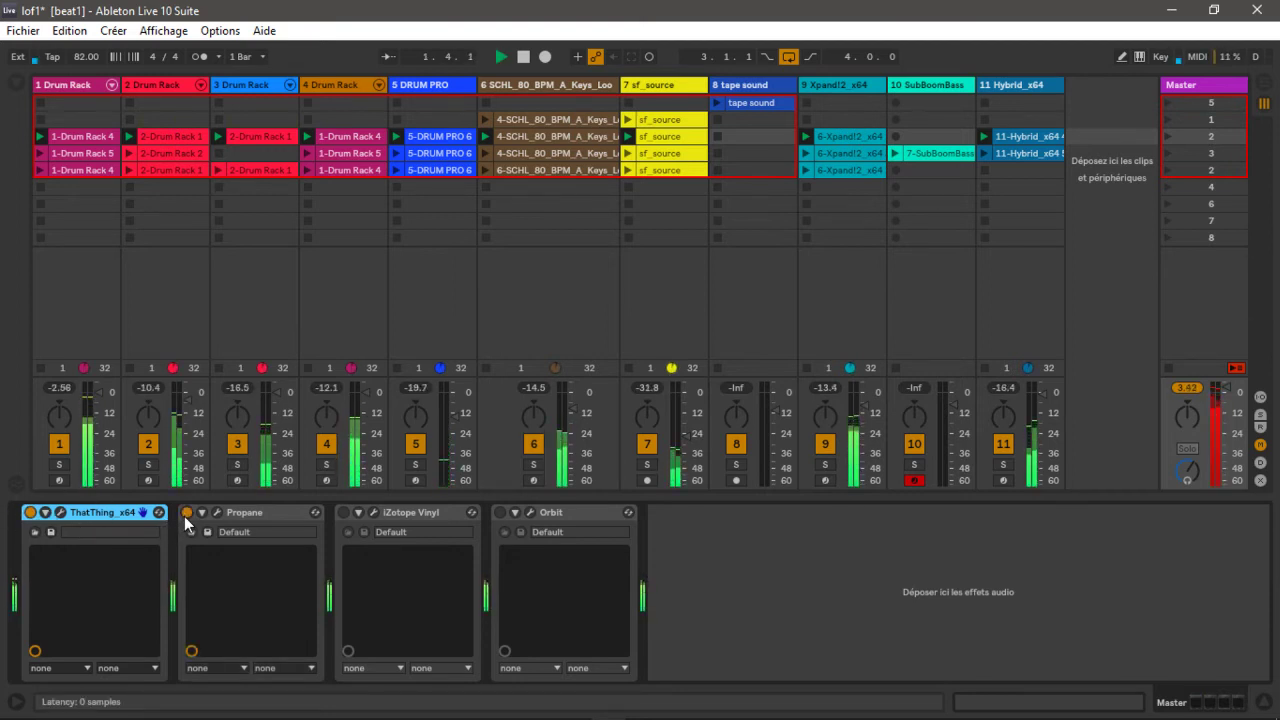
{"action": "left_click", "coordinate": [216, 512]}
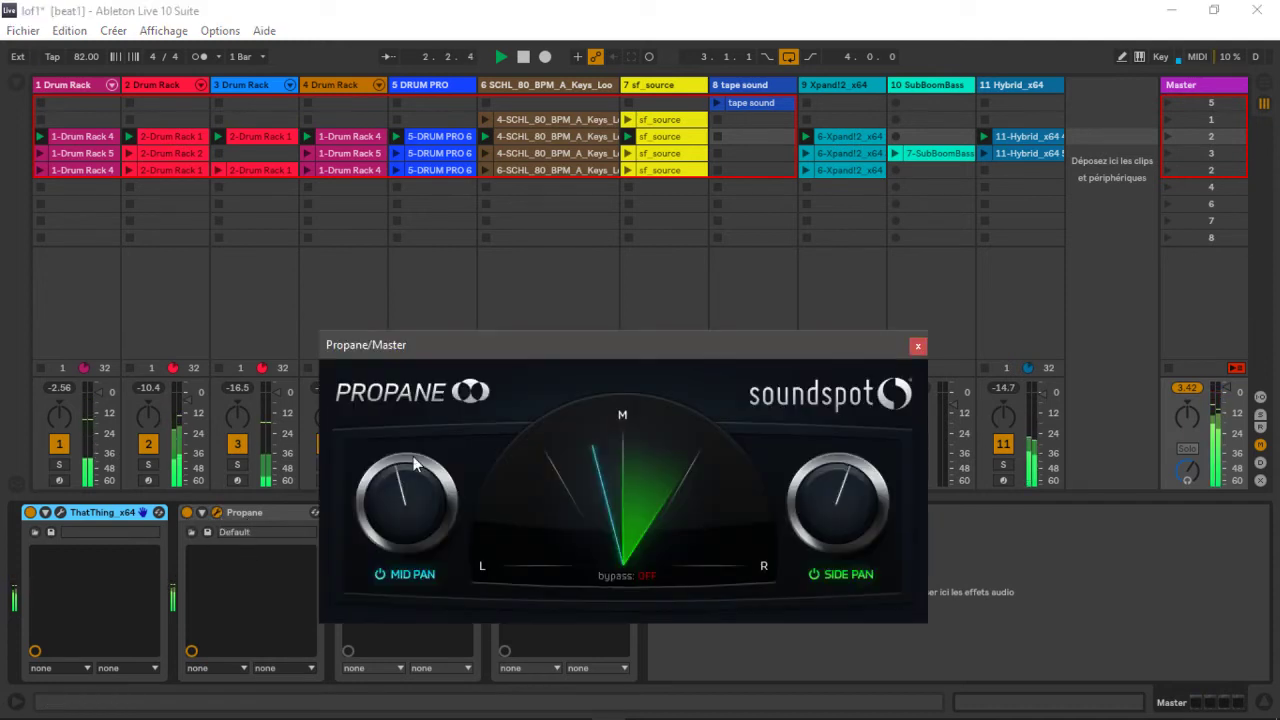
{"action": "left_click_drag", "start_coordinate": [417, 494], "coordinate": [470, 417]}
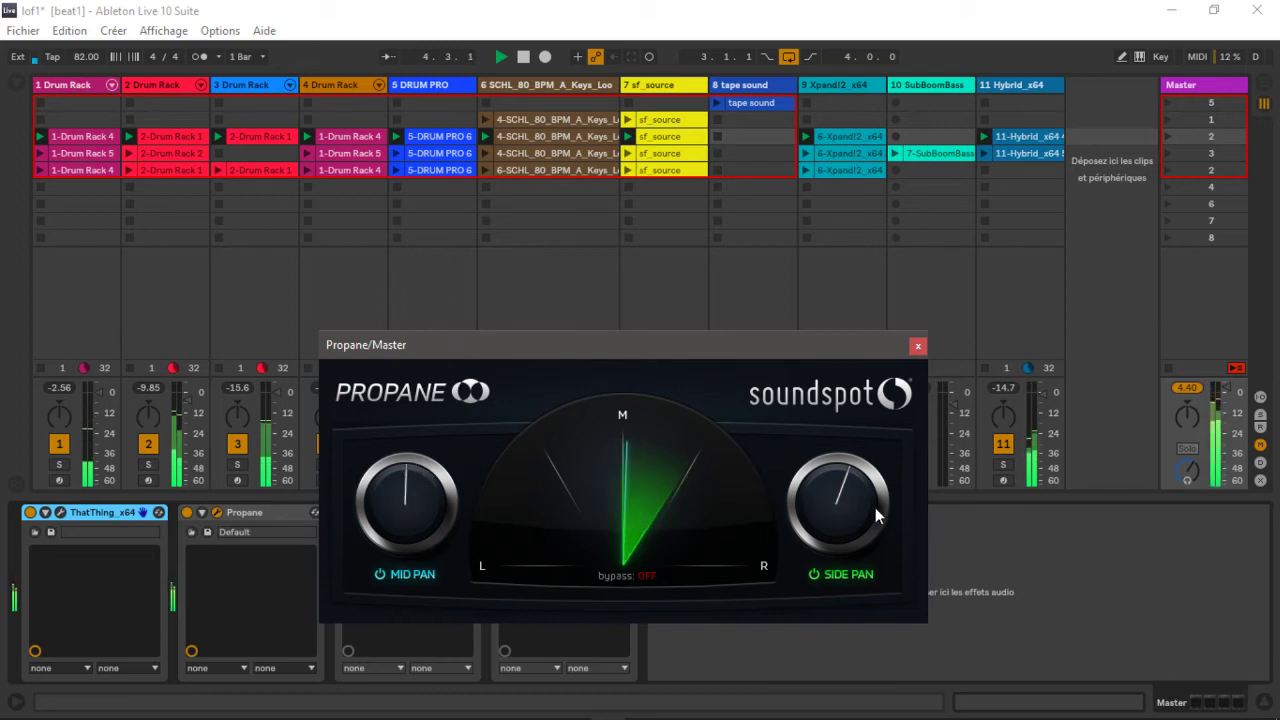
{"action": "left_click_drag", "start_coordinate": [852, 546], "coordinate": [846, 580]}
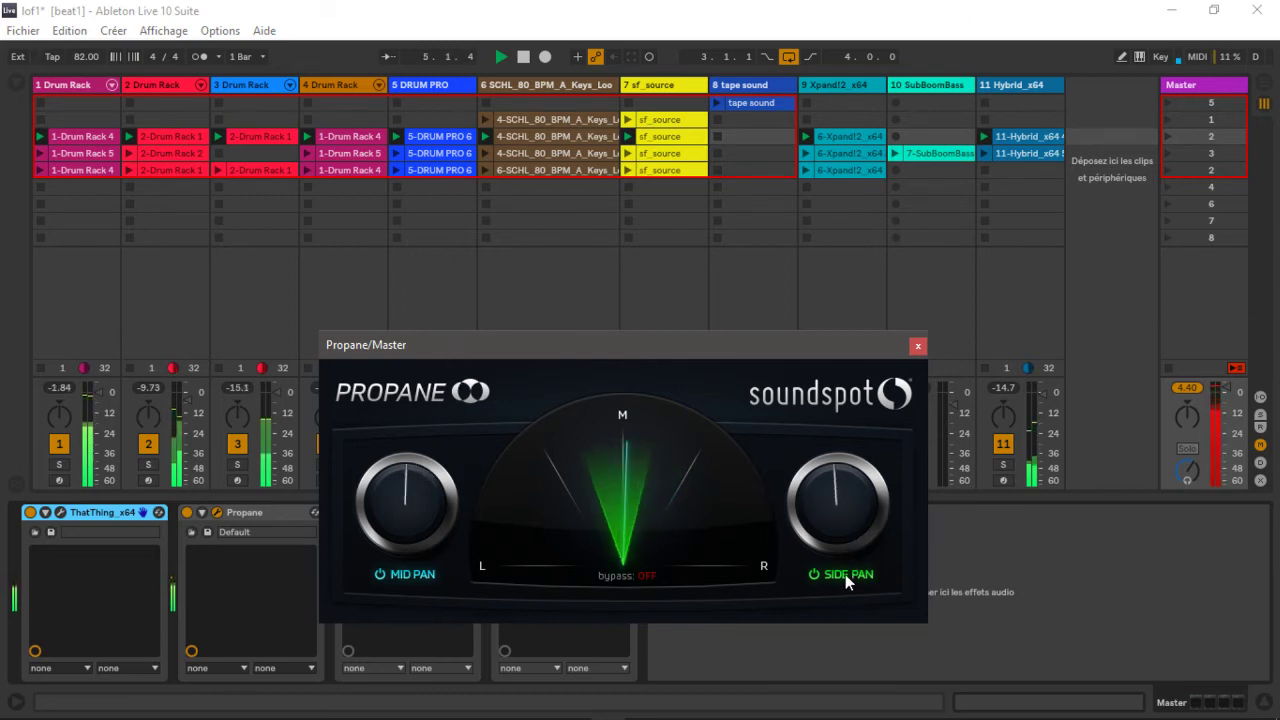
Pan Propane's mid signal to the left and its side signal to the right, and close the plugin window
{"action": "left_click_drag", "start_coordinate": [413, 496], "coordinate": [360, 586]}
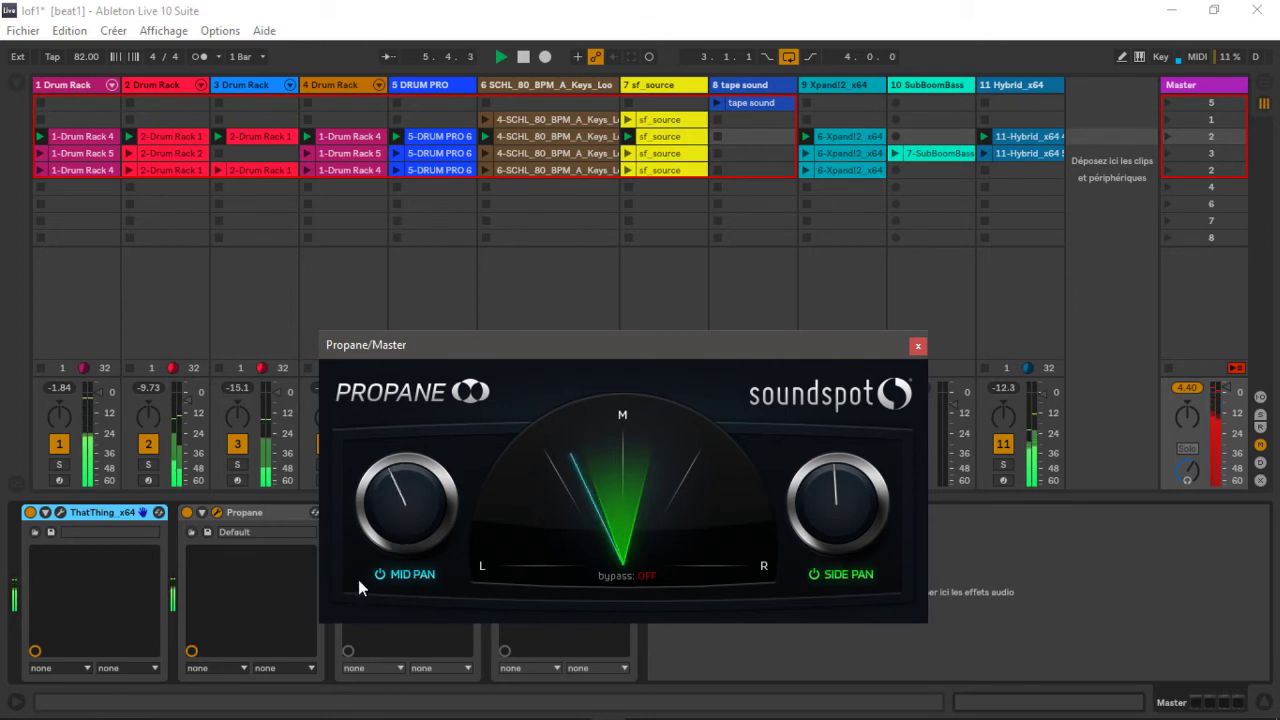
{"action": "left_click_drag", "start_coordinate": [803, 511], "coordinate": [791, 443]}
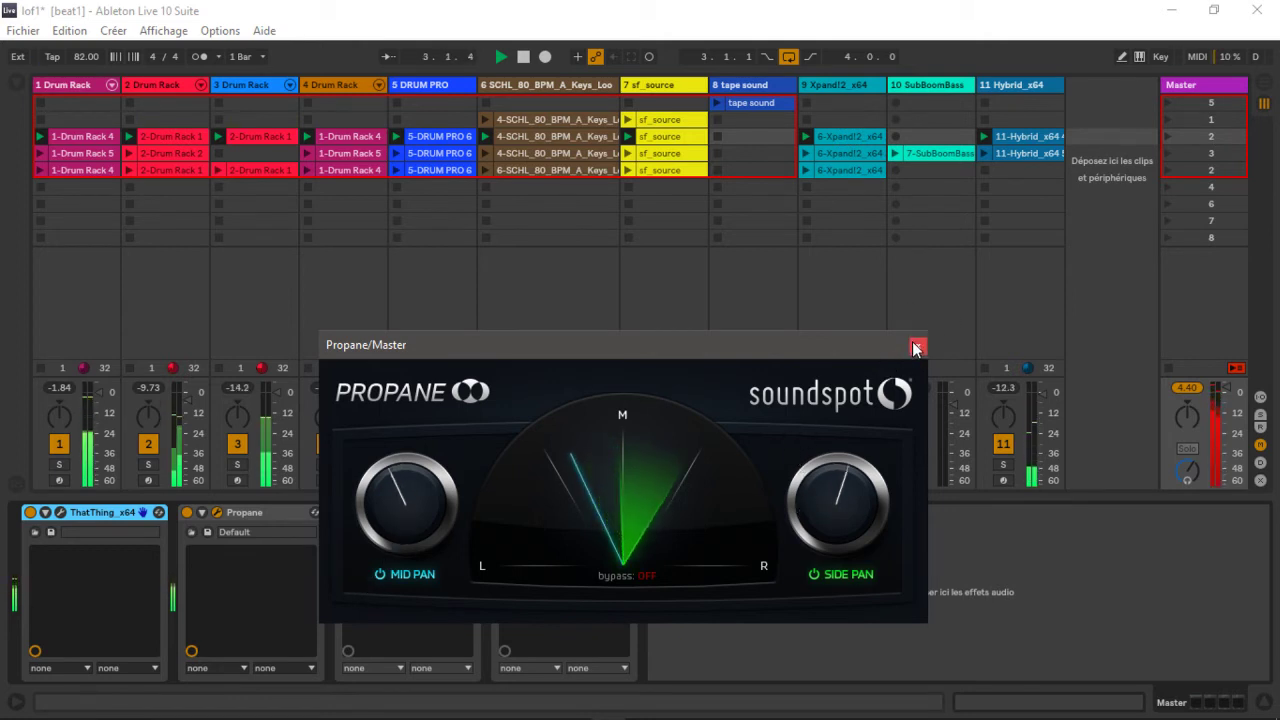
{"action": "left_click", "coordinate": [395, 643]}
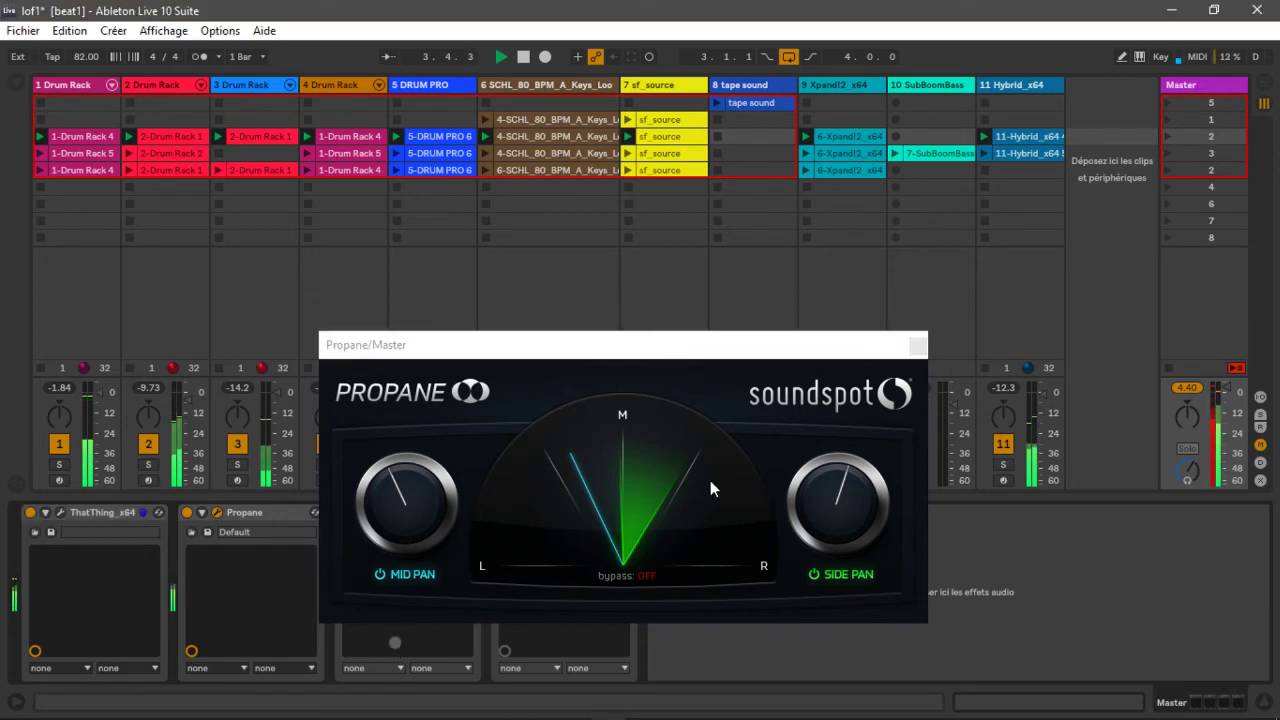
{"action": "left_click", "coordinate": [917, 345]}
Re-enable iZotope Vinyl on the Master track, slightly raise its dust, mechanical noise and input gain, and close its window
{"action": "left_click", "coordinate": [343, 513]}
{"action": "left_click", "coordinate": [343, 513]}
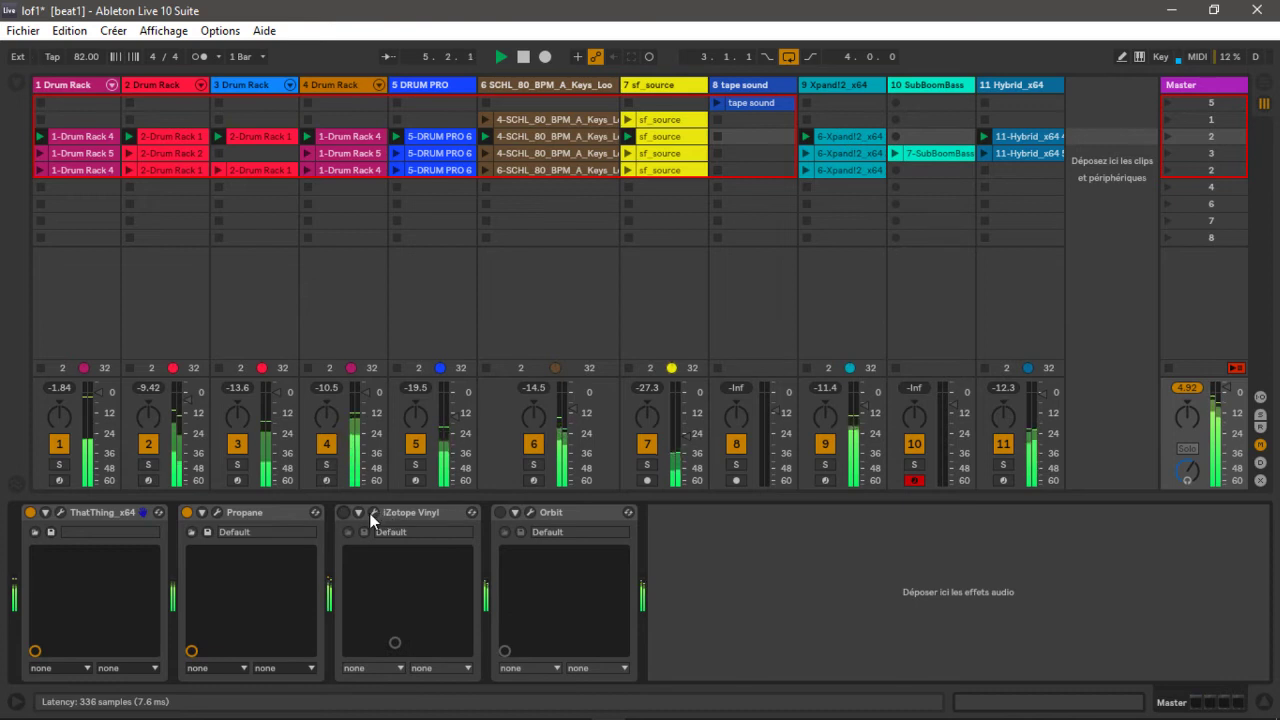
{"action": "left_click", "coordinate": [343, 513]}
{"action": "left_click", "coordinate": [374, 512]}
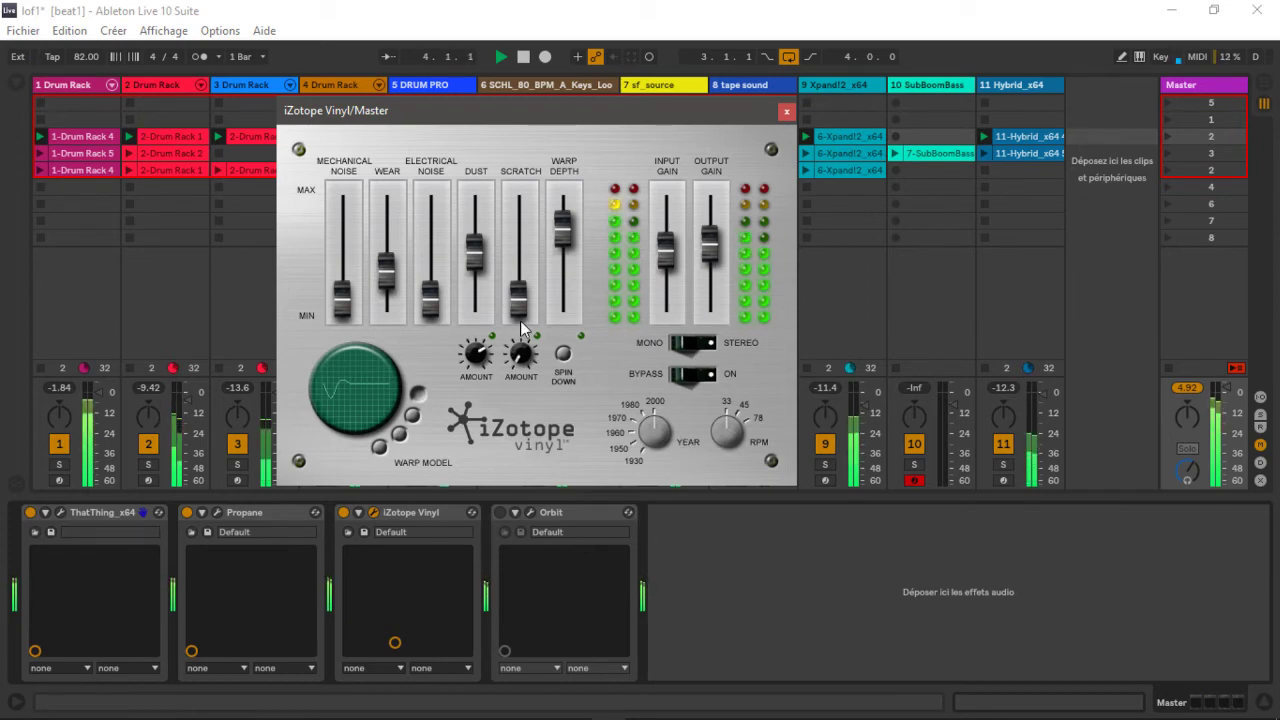
{"action": "left_click_drag", "start_coordinate": [475, 256], "coordinate": [472, 248]}
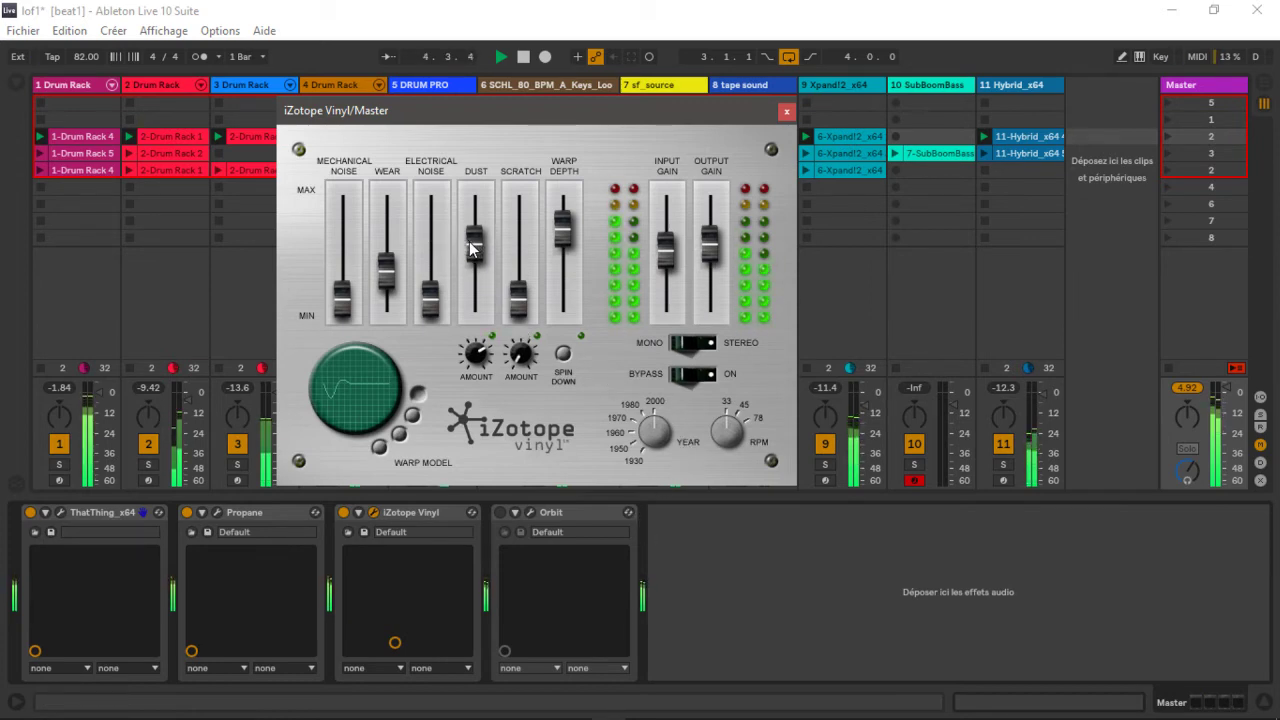
{"action": "left_click_drag", "start_coordinate": [343, 296], "coordinate": [345, 292]}
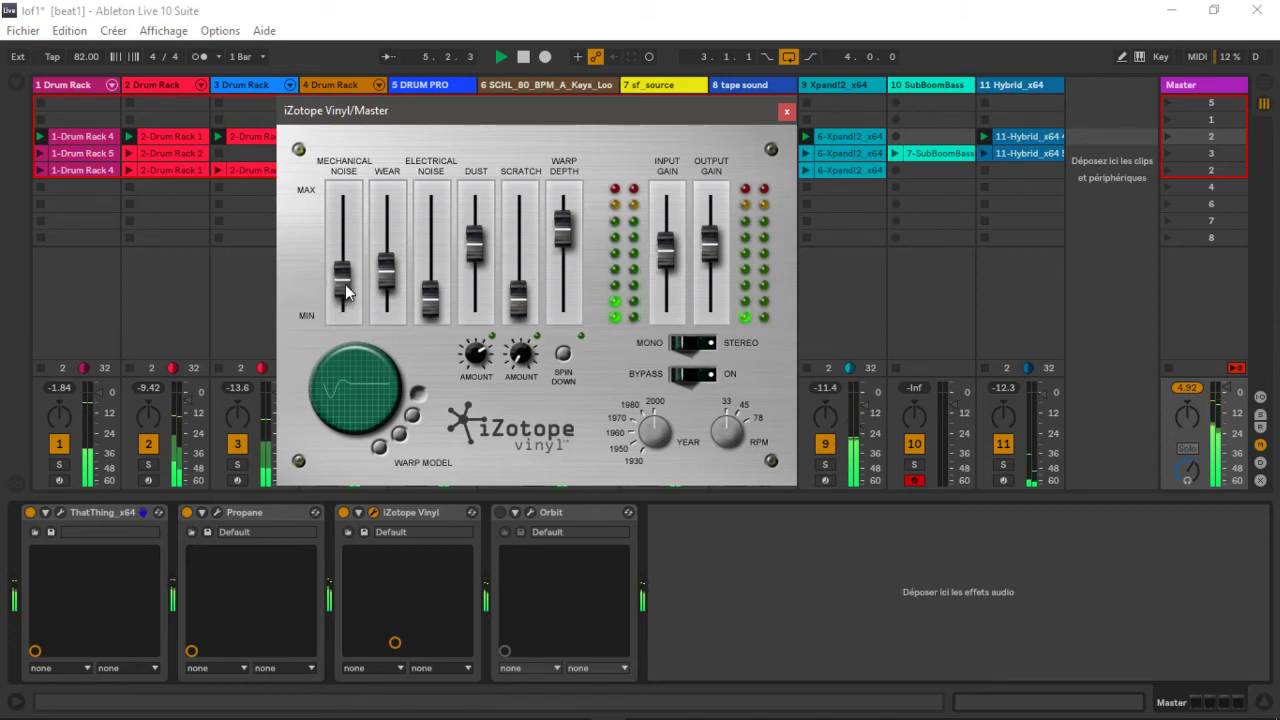
{"action": "mouse_move", "coordinate": [665, 255]}
{"action": "left_mouse_down"}
{"action": "mouse_move", "coordinate": [668, 241]}
{"action": "mouse_move", "coordinate": [660, 252]}
{"action": "left_mouse_up"}
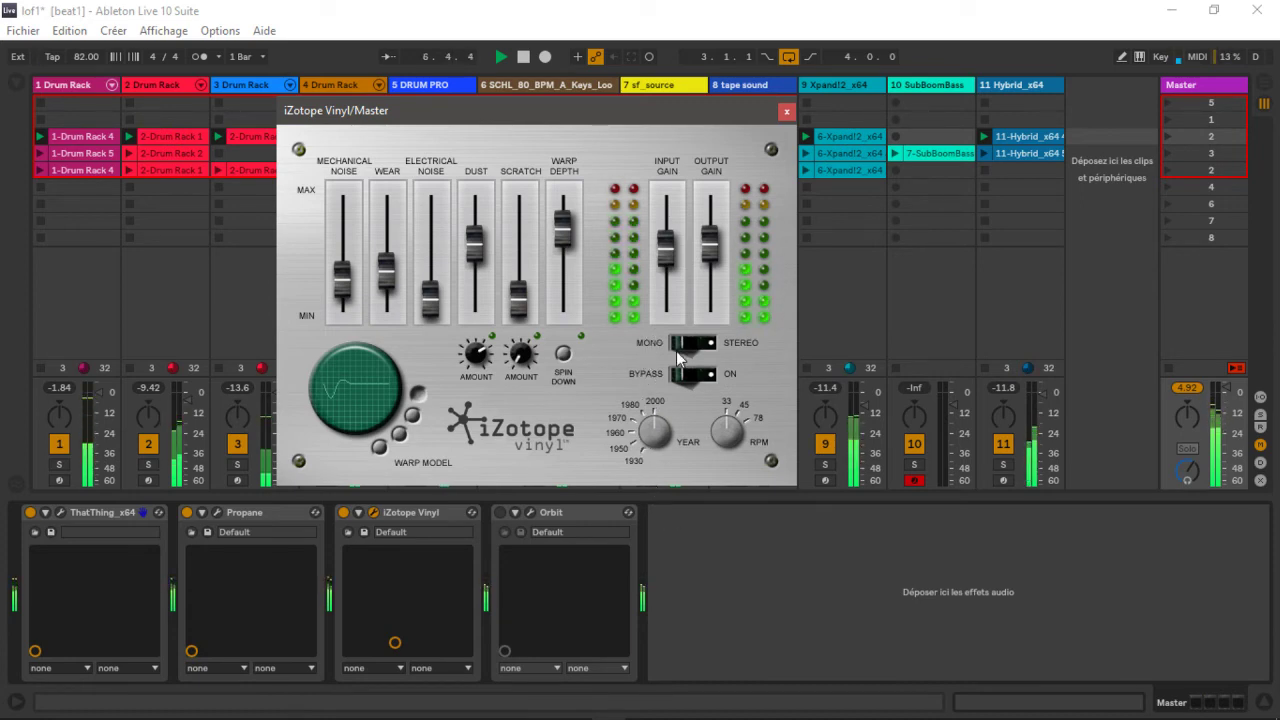
{"action": "left_click", "coordinate": [787, 112]}
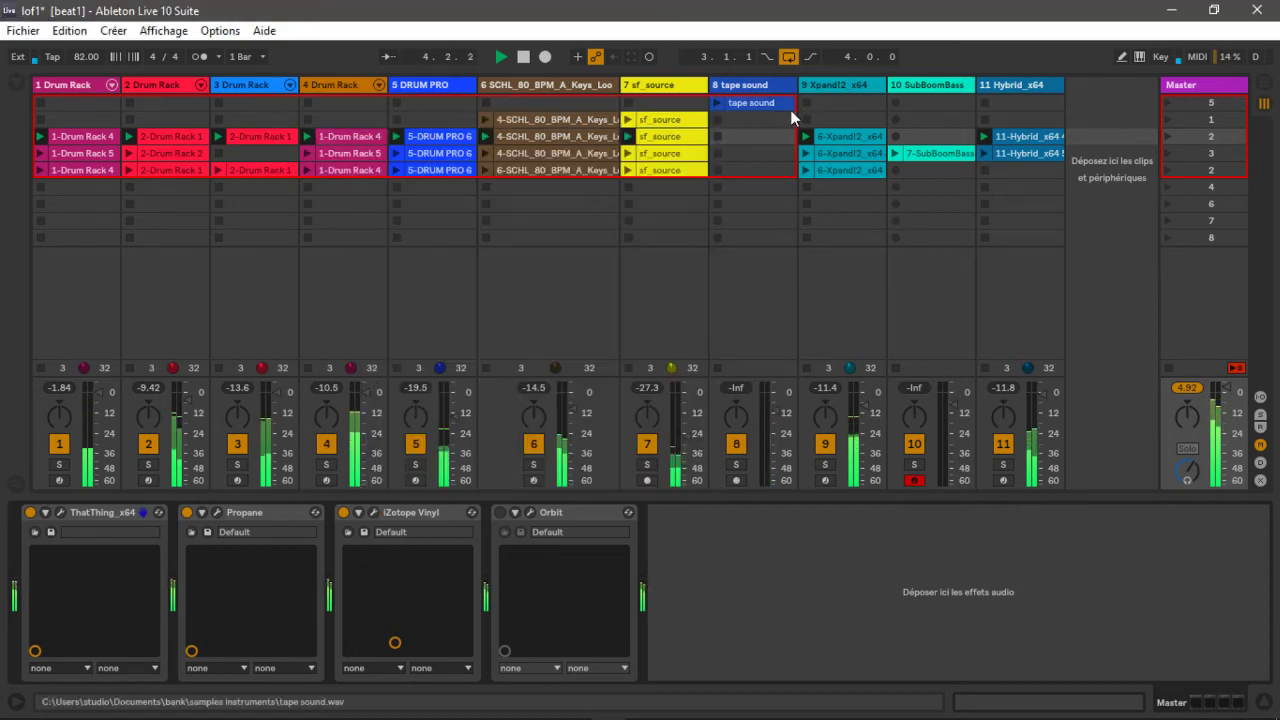
Restart the beat while switching Orbit on the Master track off and on to compare, leaving it enabled
{"action": "left_click", "coordinate": [500, 513]}
{"action": "key", "text": "space"}
{"action": "left_click", "coordinate": [500, 513]}
{"action": "key", "text": "space"}
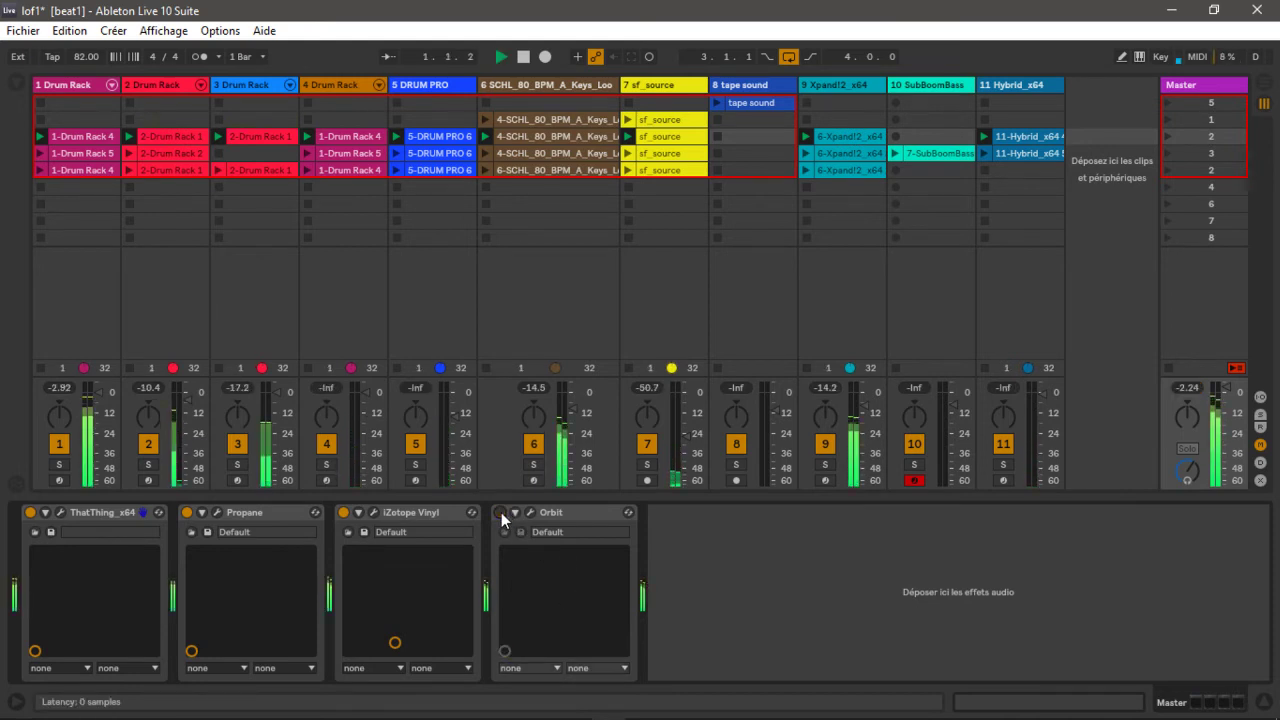
{"action": "left_click", "coordinate": [500, 513]}
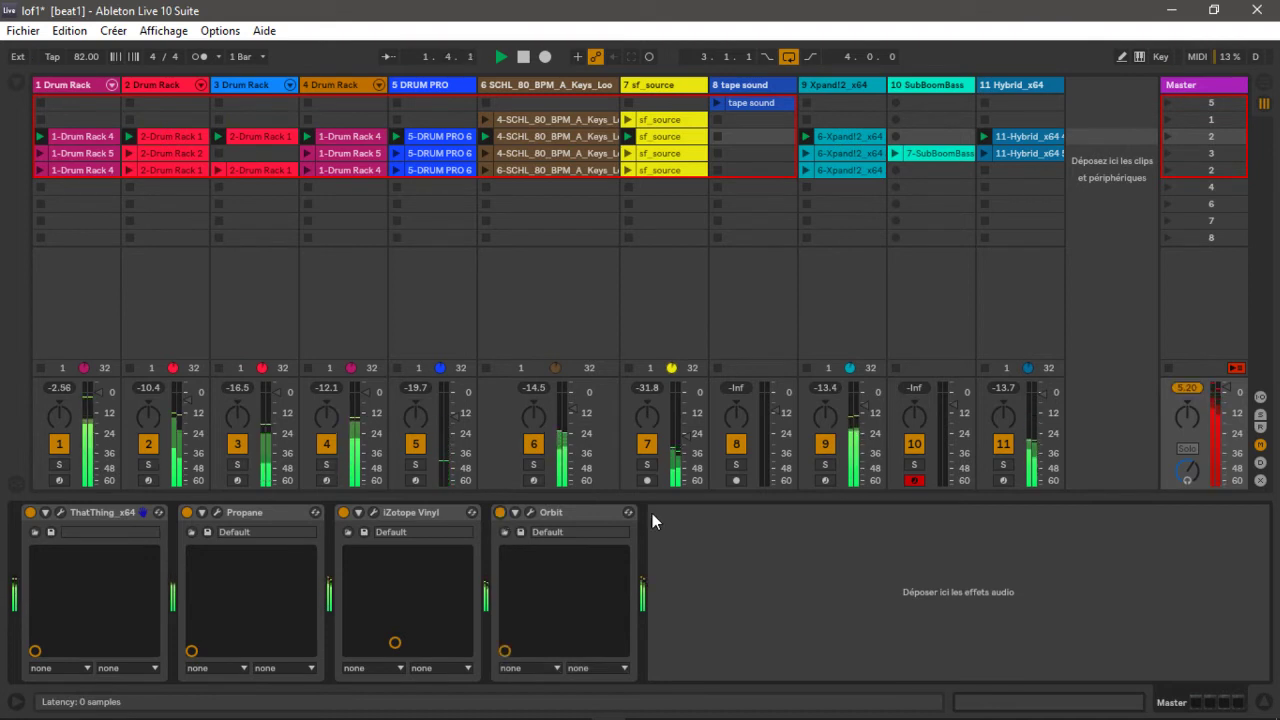
Open Orbit on the Master track, set its boost to 47%, close its window, and stop playback
{"action": "left_click", "coordinate": [531, 514]}
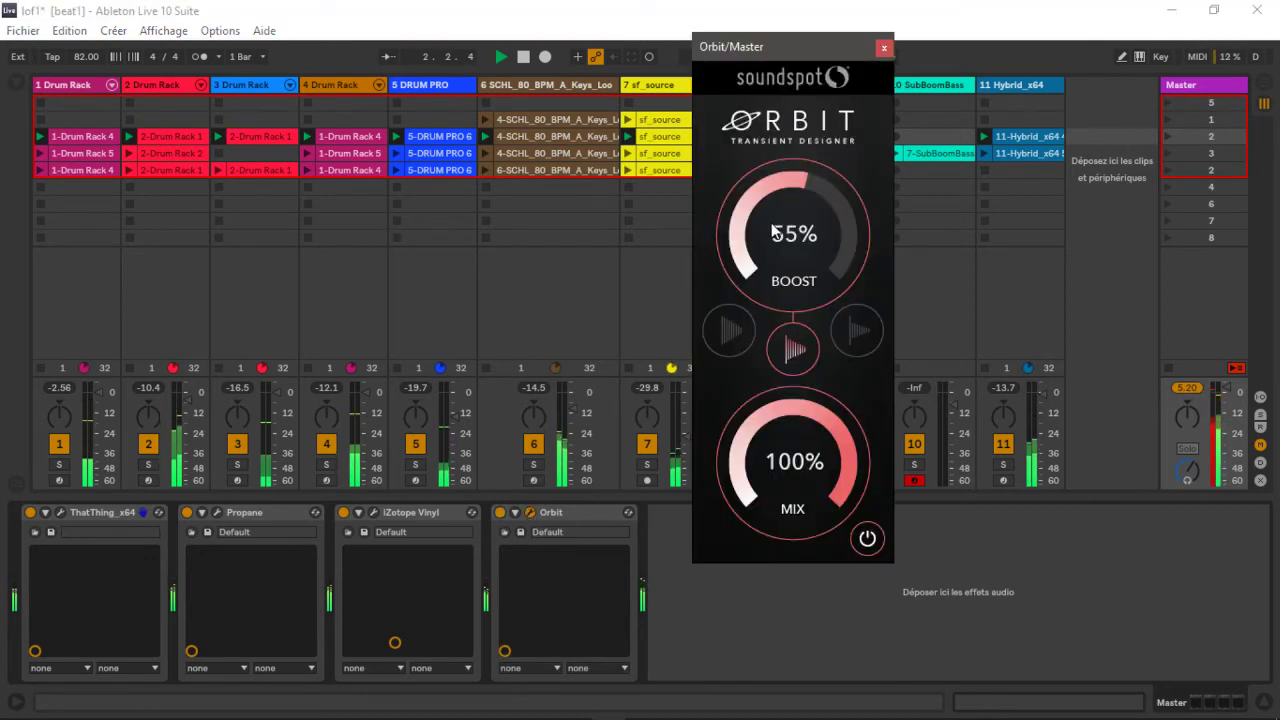
{"action": "left_click_drag", "start_coordinate": [777, 233], "coordinate": [733, 330]}
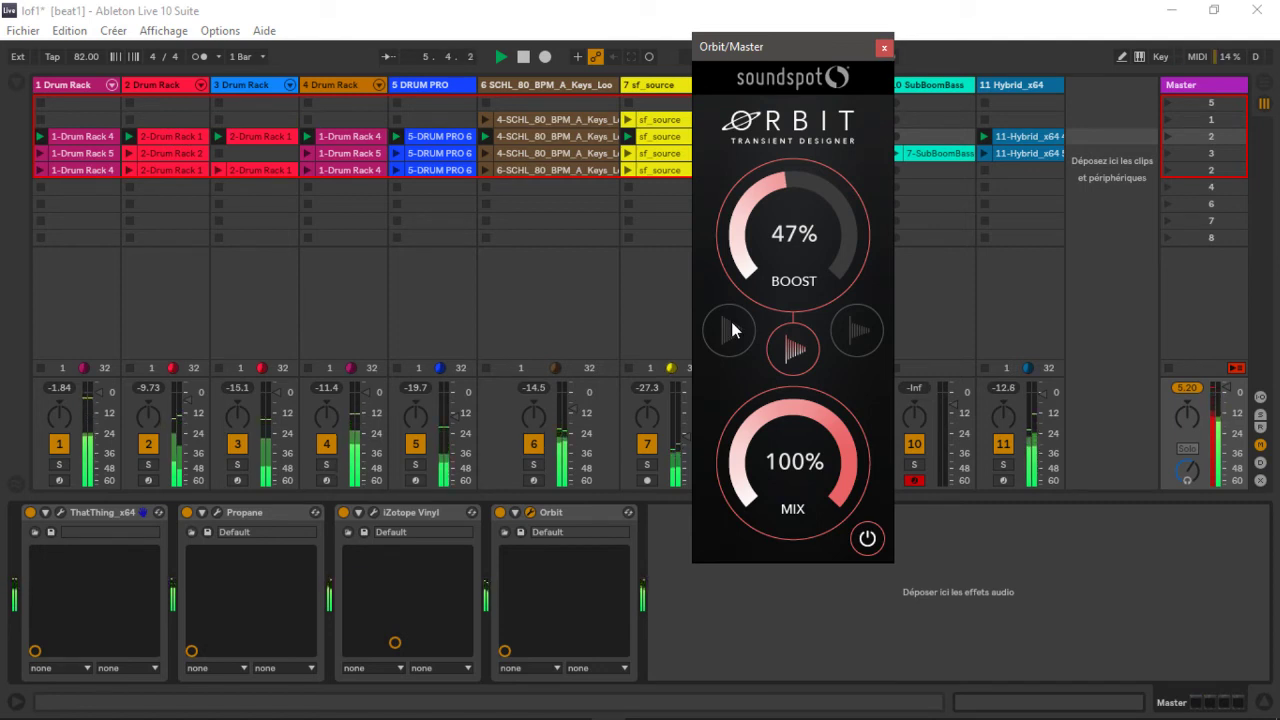
{"action": "left_click", "coordinate": [885, 48]}
{"action": "key", "text": "space"}
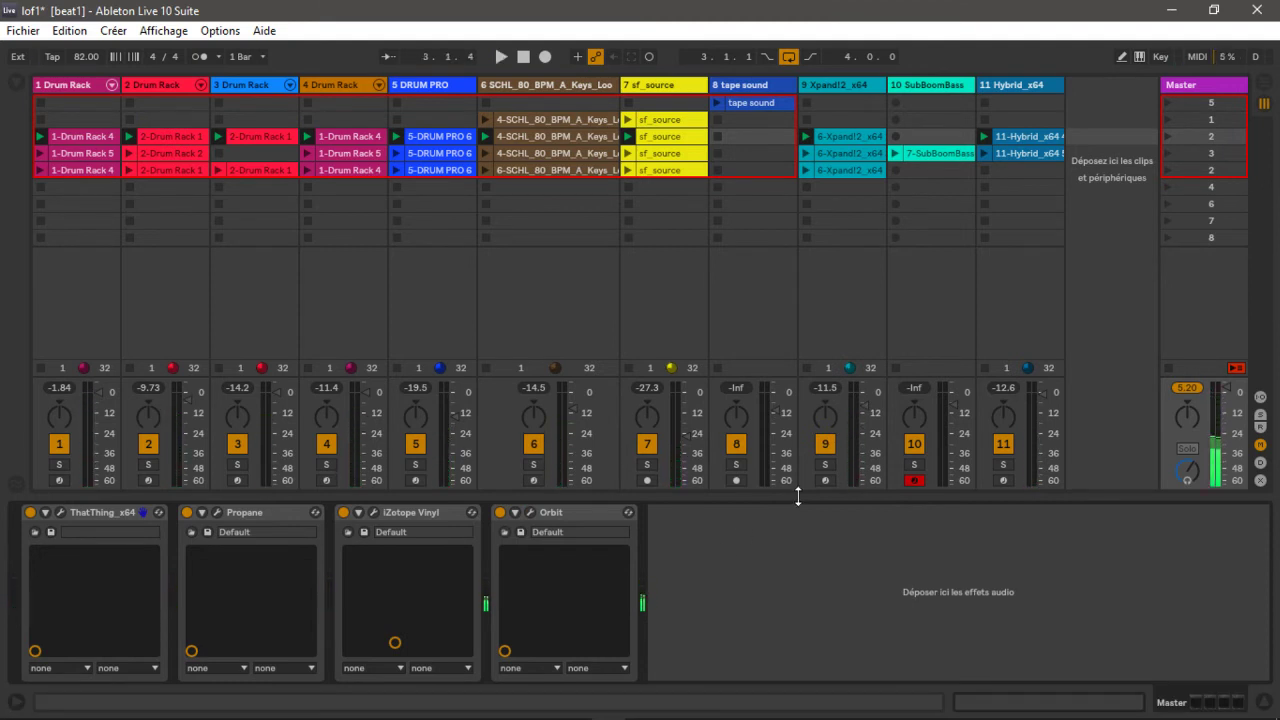
Play the beat with all four master effects enabled and launch scene 3
{"action": "key", "text": "space"}
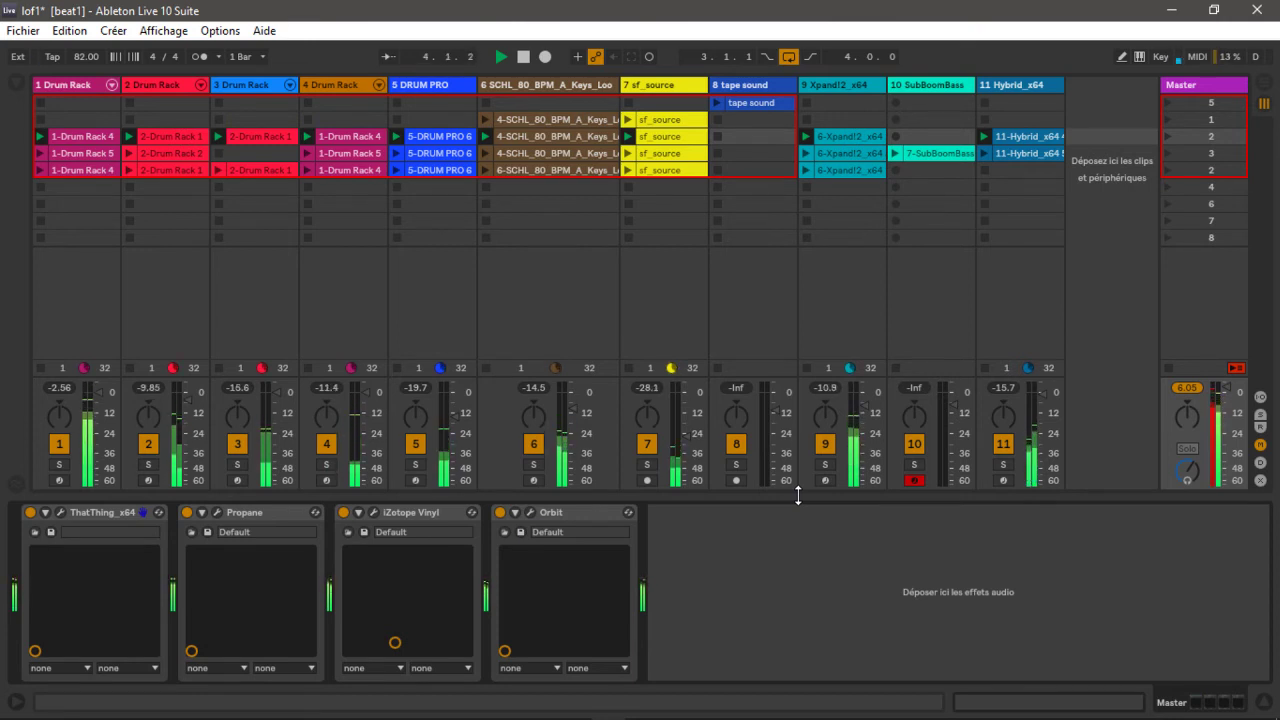
{"action": "key", "text": "Down"}
{"action": "key", "text": "Return"}
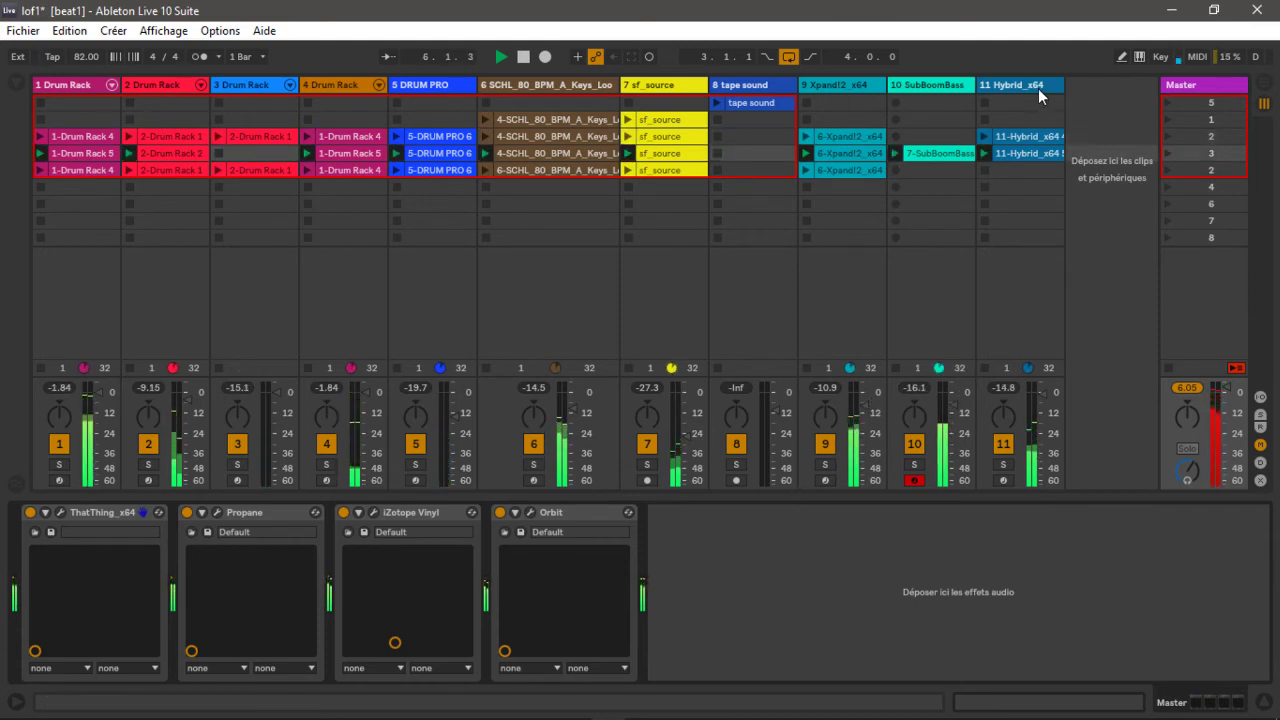
Solo the Hybrid_x64 track and compare its sound with the track's ThatThing effect disabled and re-enabled
{"action": "left_click", "coordinate": [1004, 465]}
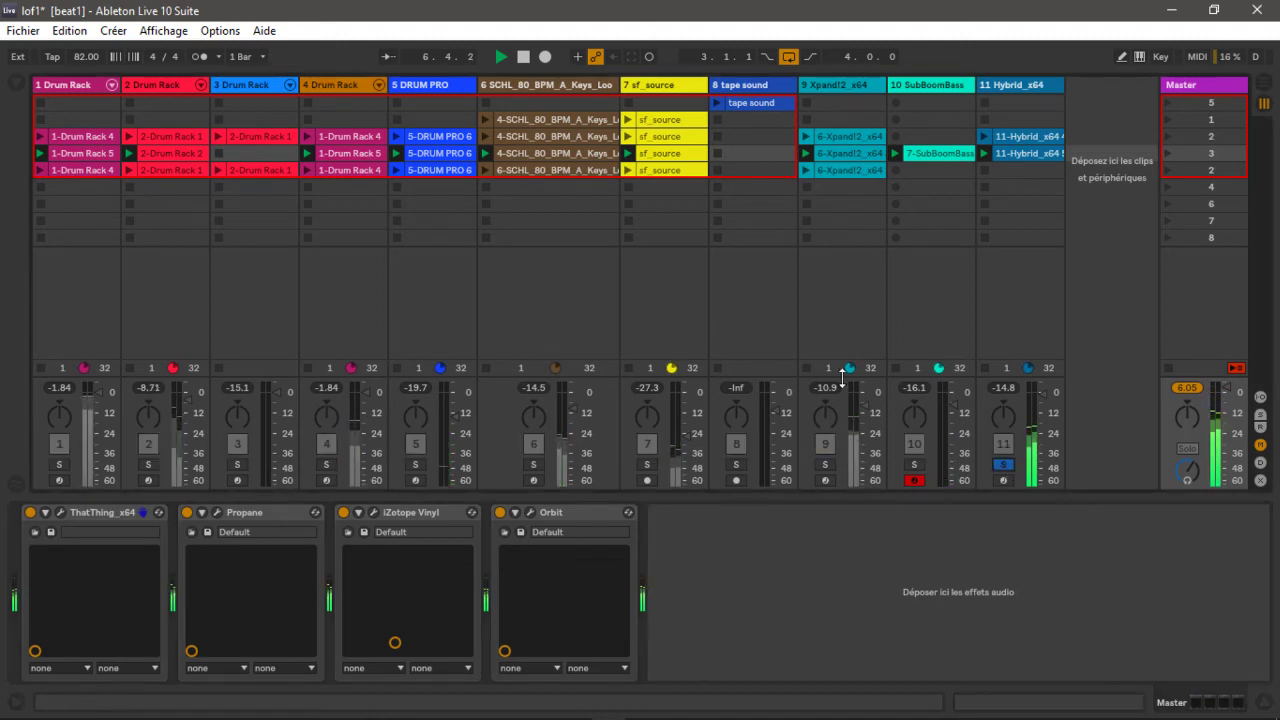
{"action": "left_click", "coordinate": [1030, 84]}
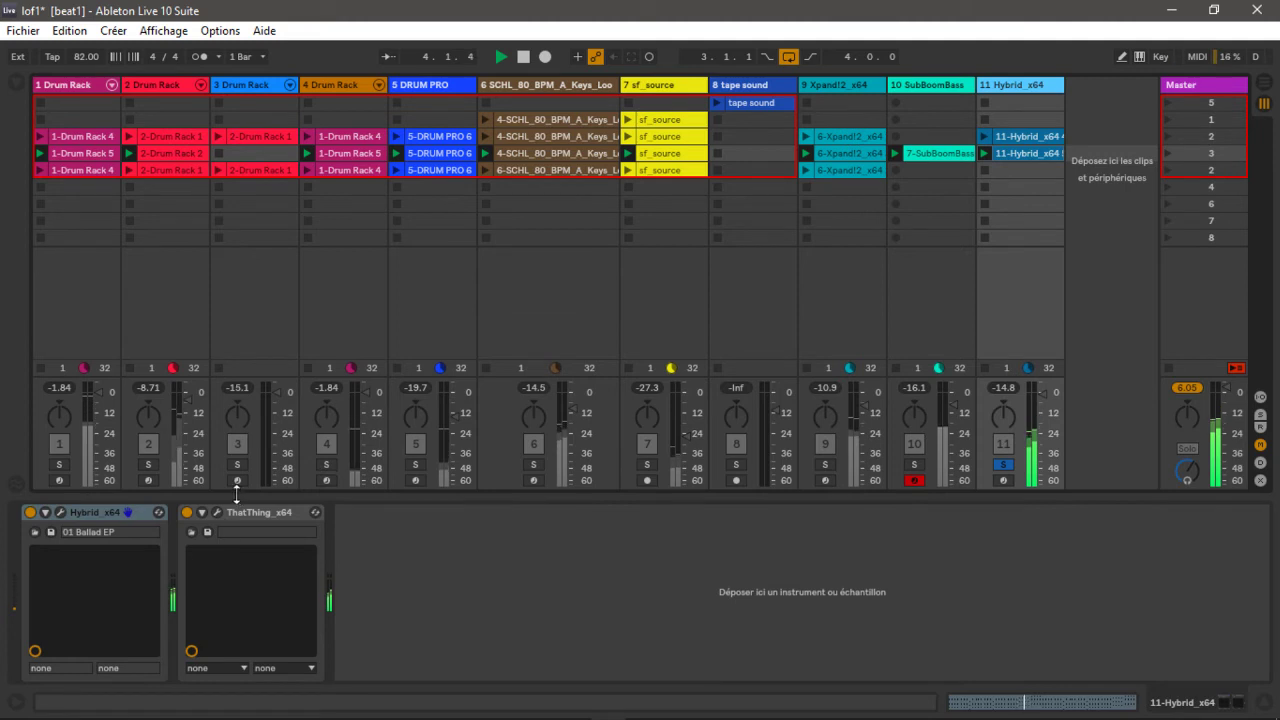
{"action": "left_click", "coordinate": [187, 513]}
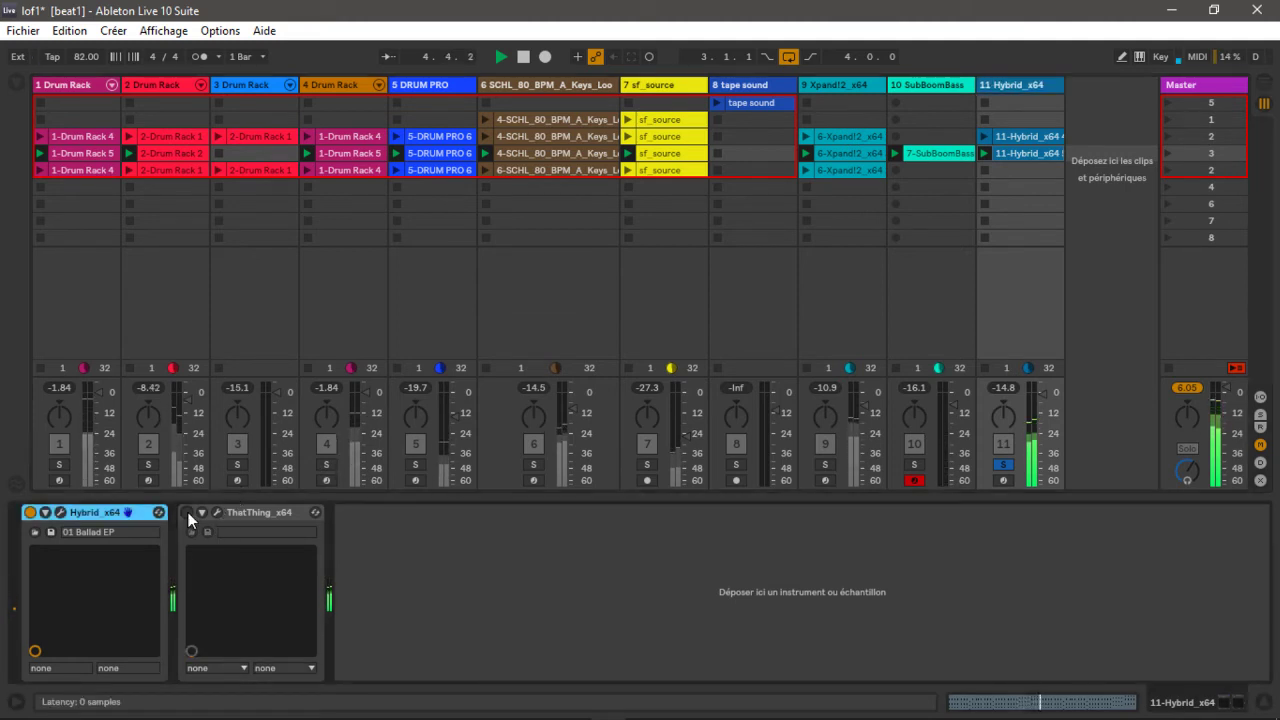
{"action": "left_click", "coordinate": [188, 514]}
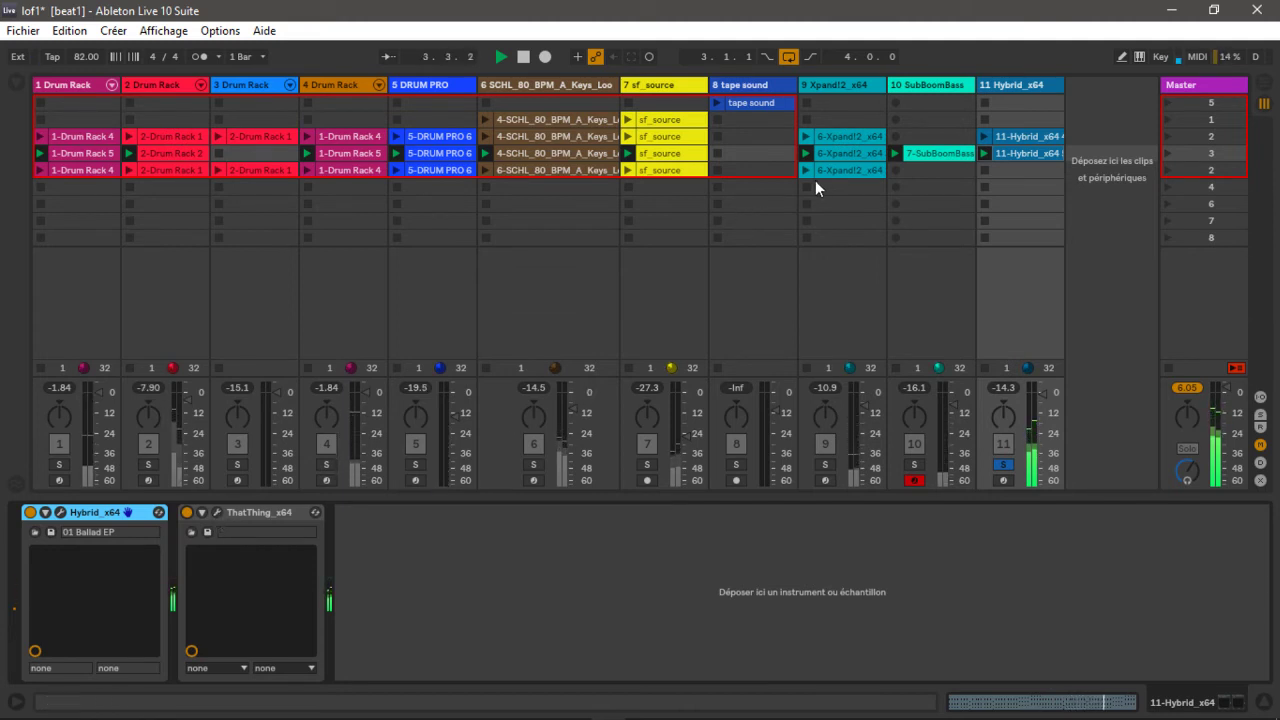
Unsolo the Hybrid_x64 track, launch the scene 2 that follows scene 3, and stop playback
{"action": "left_click", "coordinate": [1001, 466]}
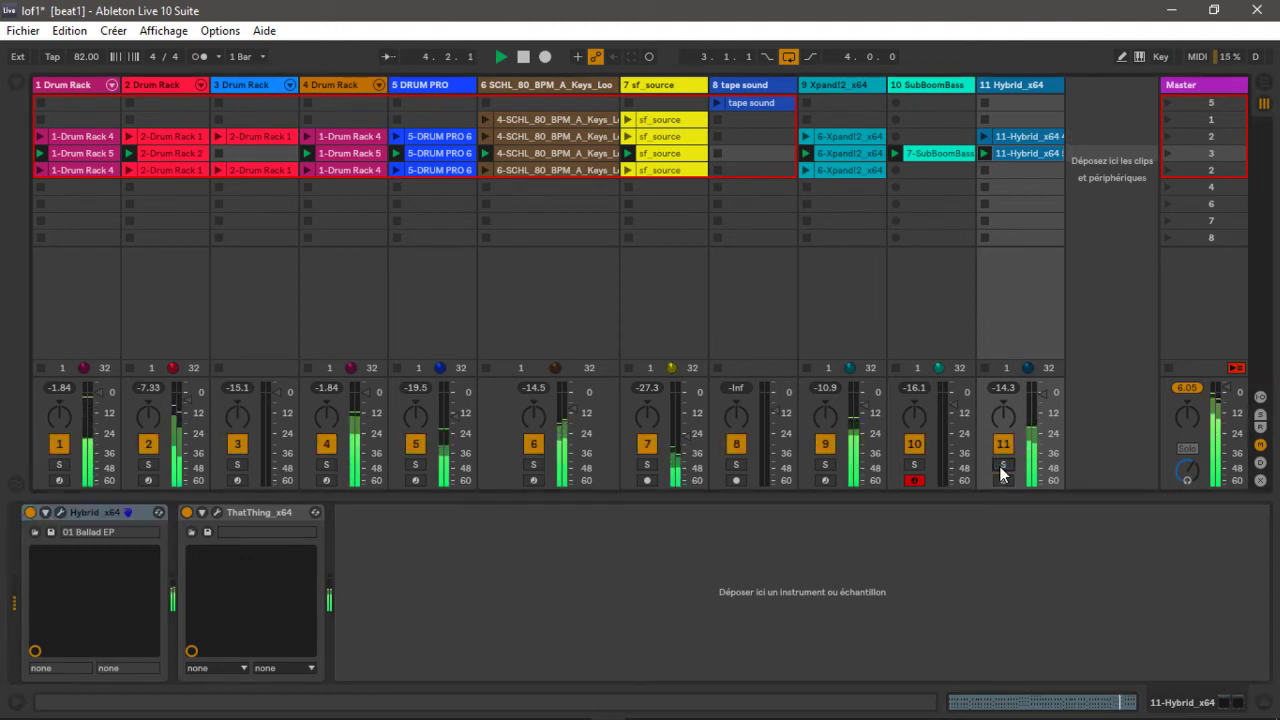
{"action": "left_click", "coordinate": [1166, 172]}
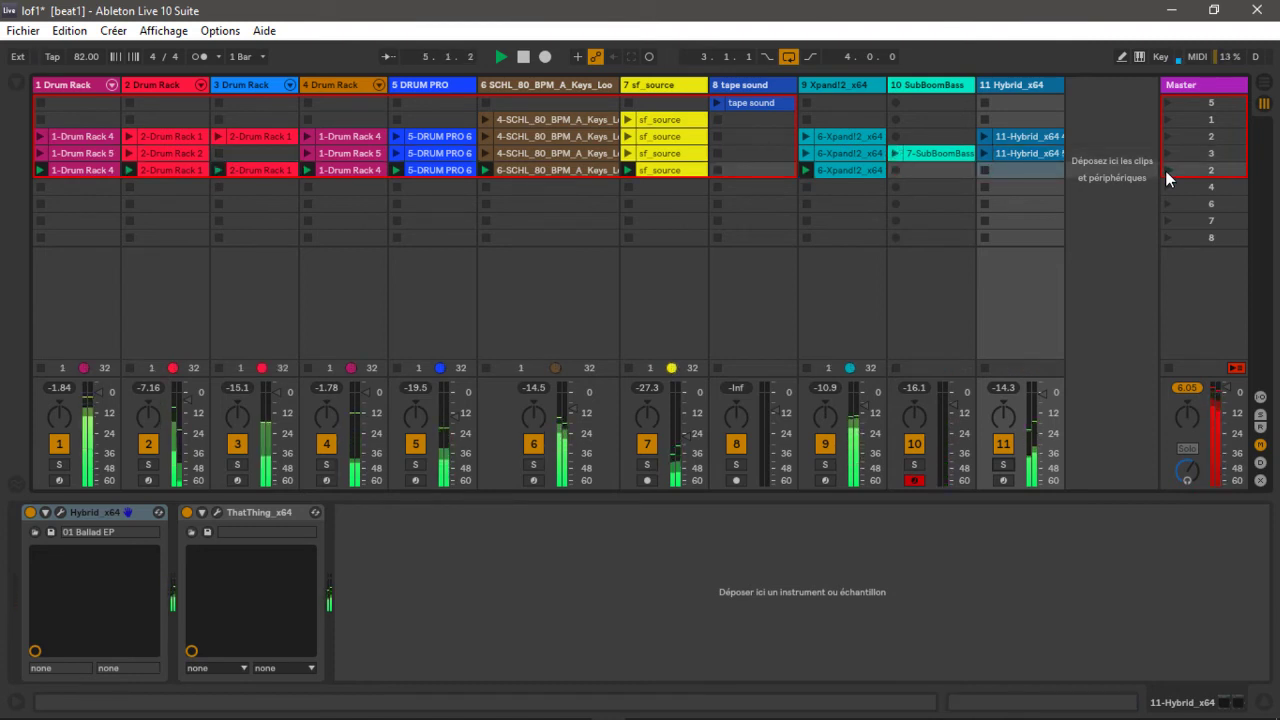
{"action": "key", "text": "space"}
Open the last clip on the 1 Drum Rack track and examine its kick notes and groove setting
{"action": "left_click", "coordinate": [72, 84]}
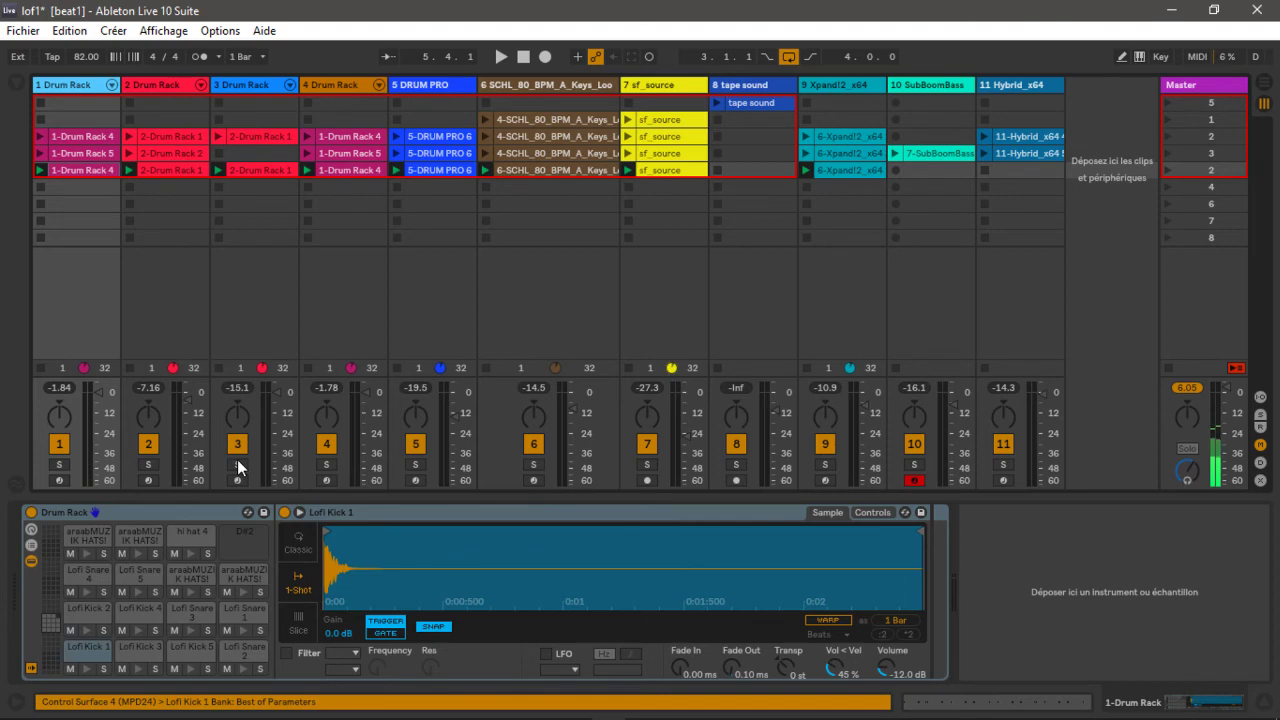
{"action": "left_click", "coordinate": [79, 172]}
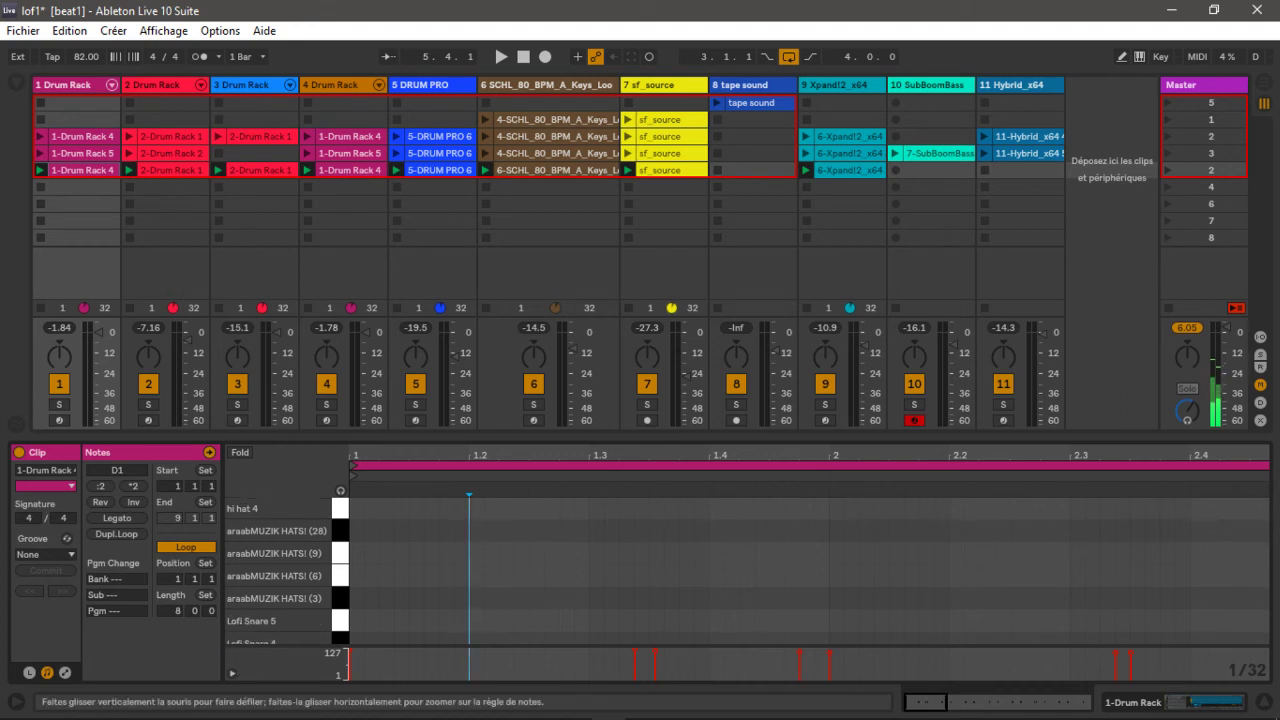
{"action": "scroll", "coordinate": [230, 620], "scroll_direction": "down", "scroll_amount": 5}
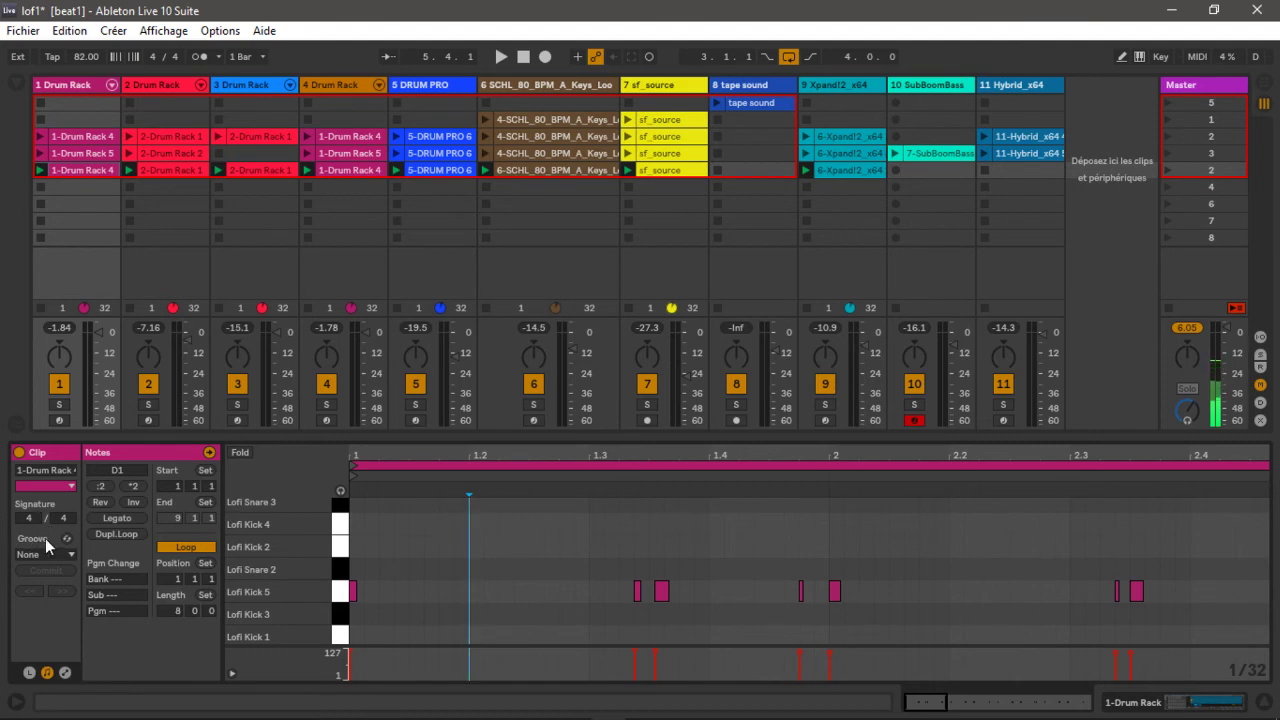
Show the hi-hat clip of the 2 Drum Rack track, solo the track, and play it with its current groove
{"action": "left_click", "coordinate": [165, 87]}
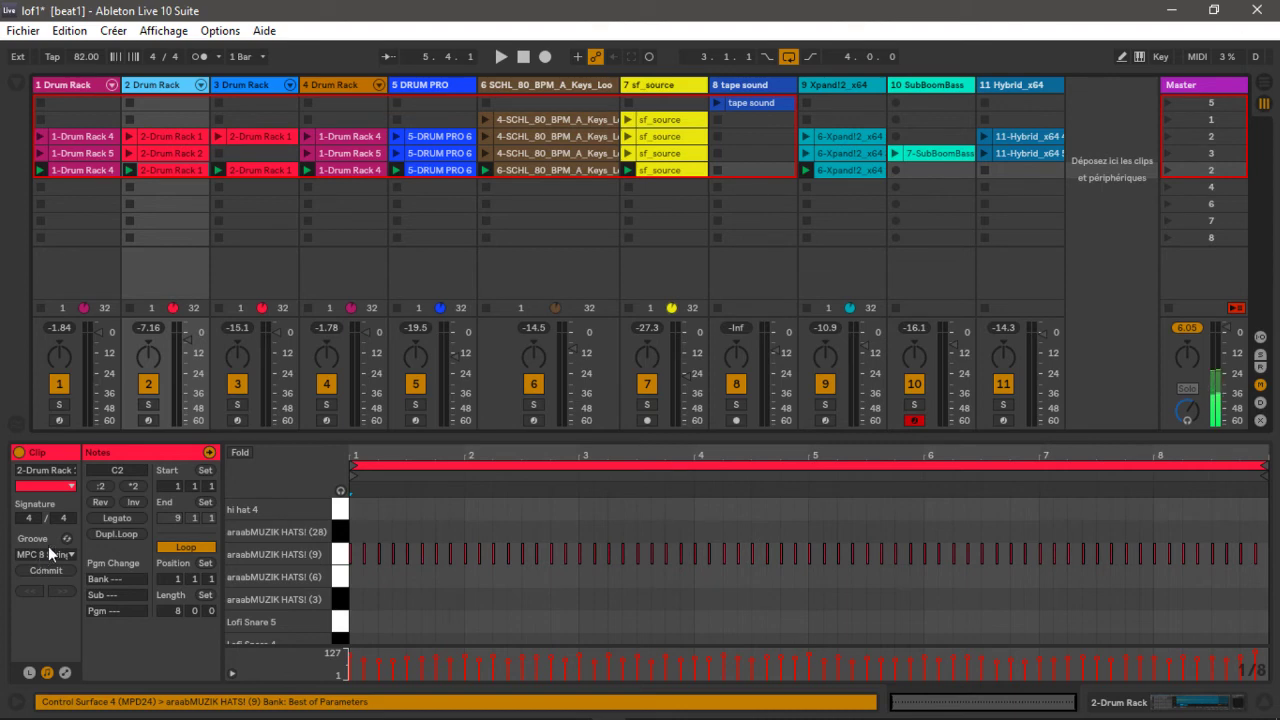
{"action": "left_click", "coordinate": [145, 404]}
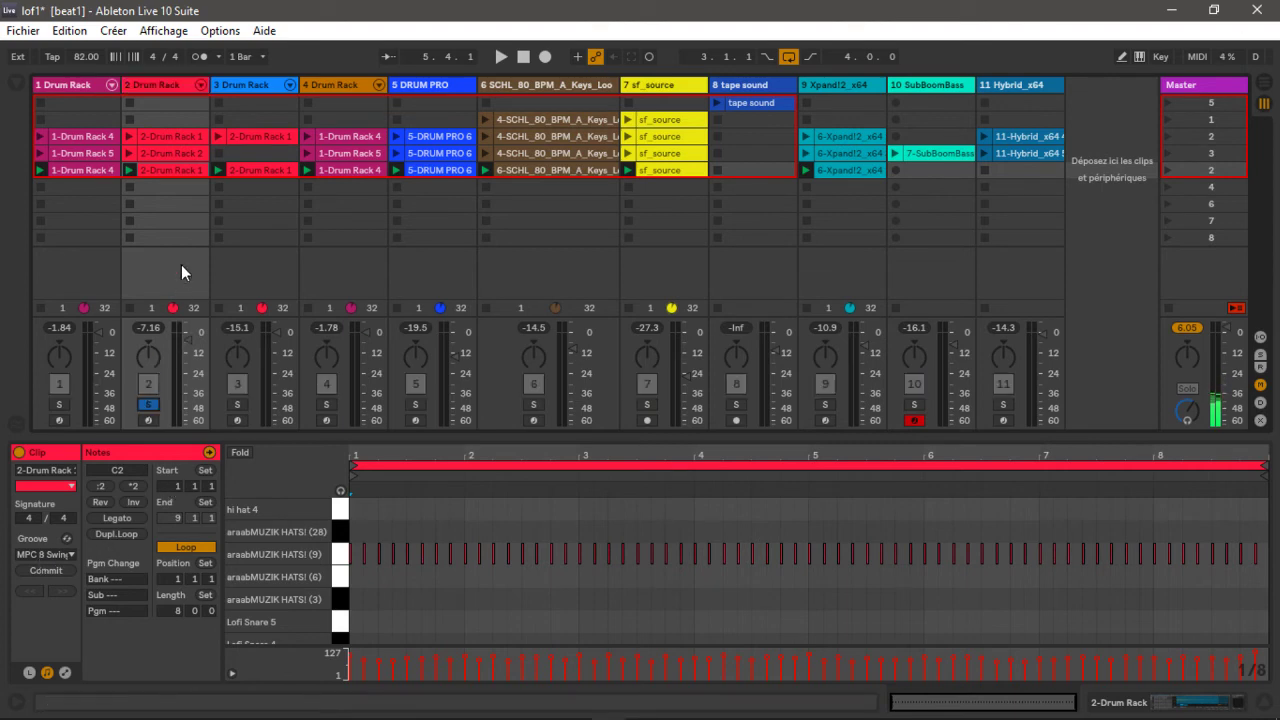
{"action": "key", "text": "space"}
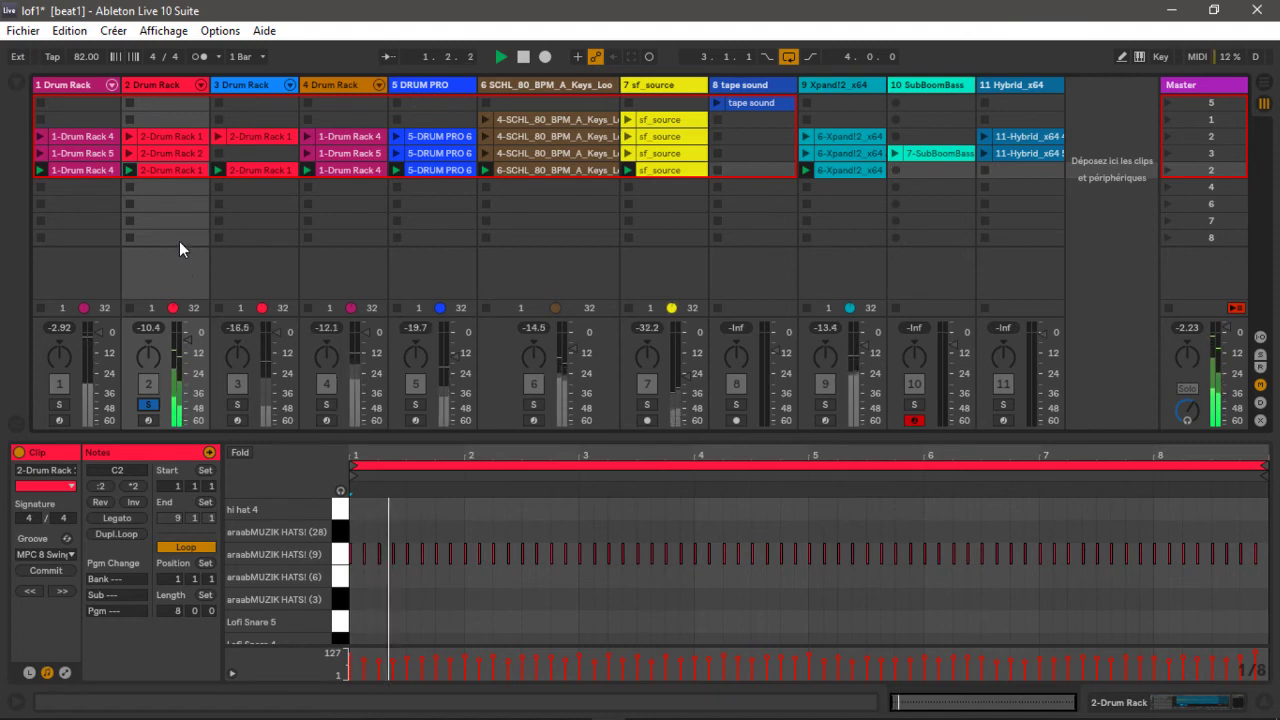
Compare the soloed hi-hat clip with its groove set to None and back to MPC 8 Swing-63
{"action": "left_click", "coordinate": [63, 557]}
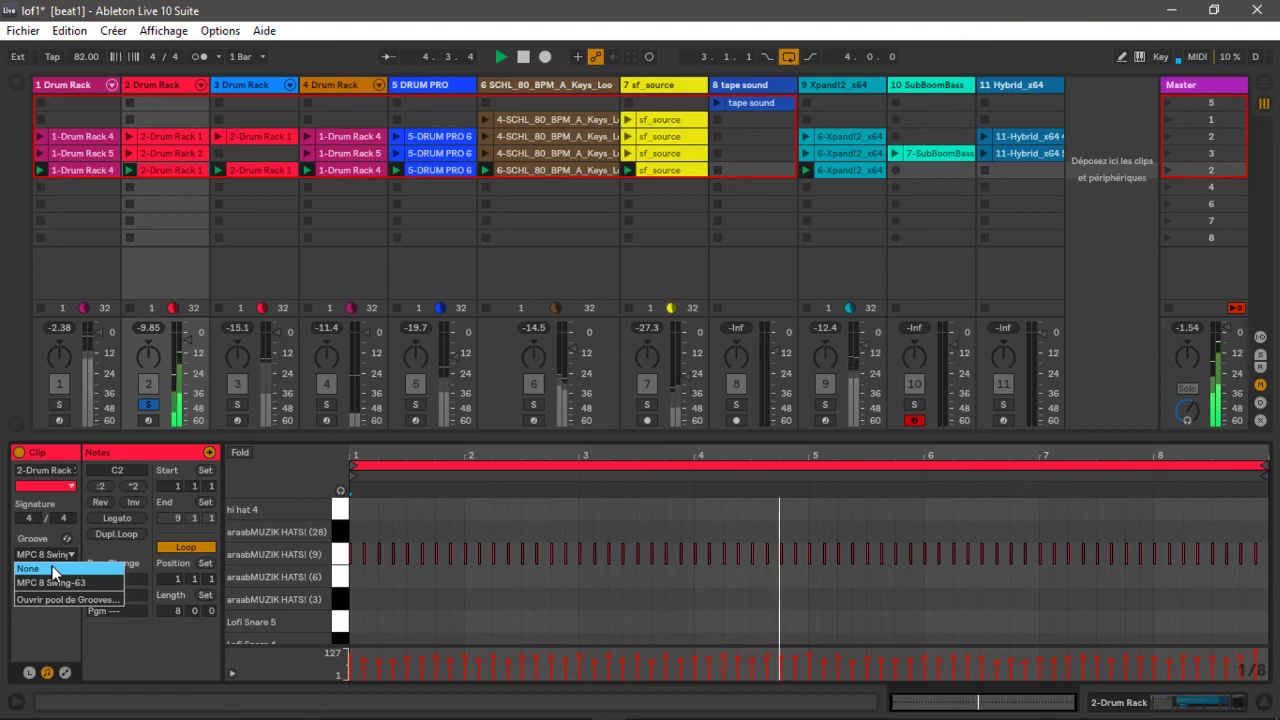
{"action": "left_click", "coordinate": [55, 571]}
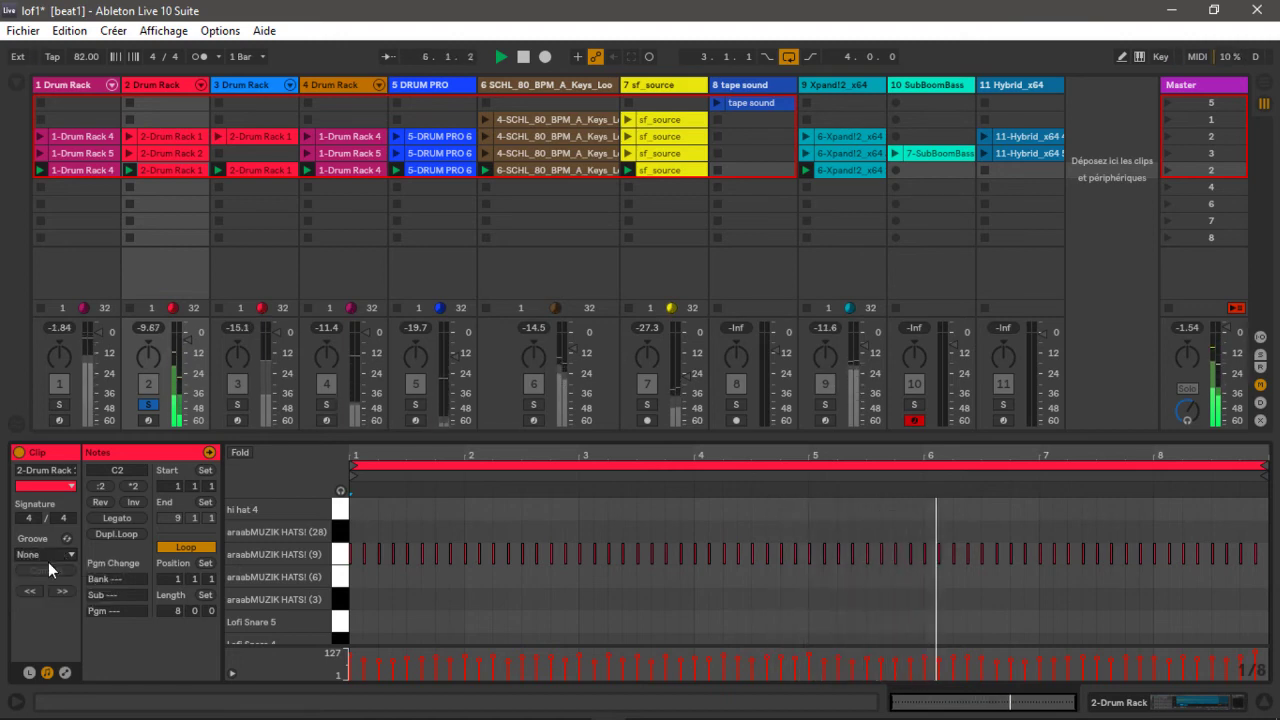
{"action": "left_click", "coordinate": [55, 555]}
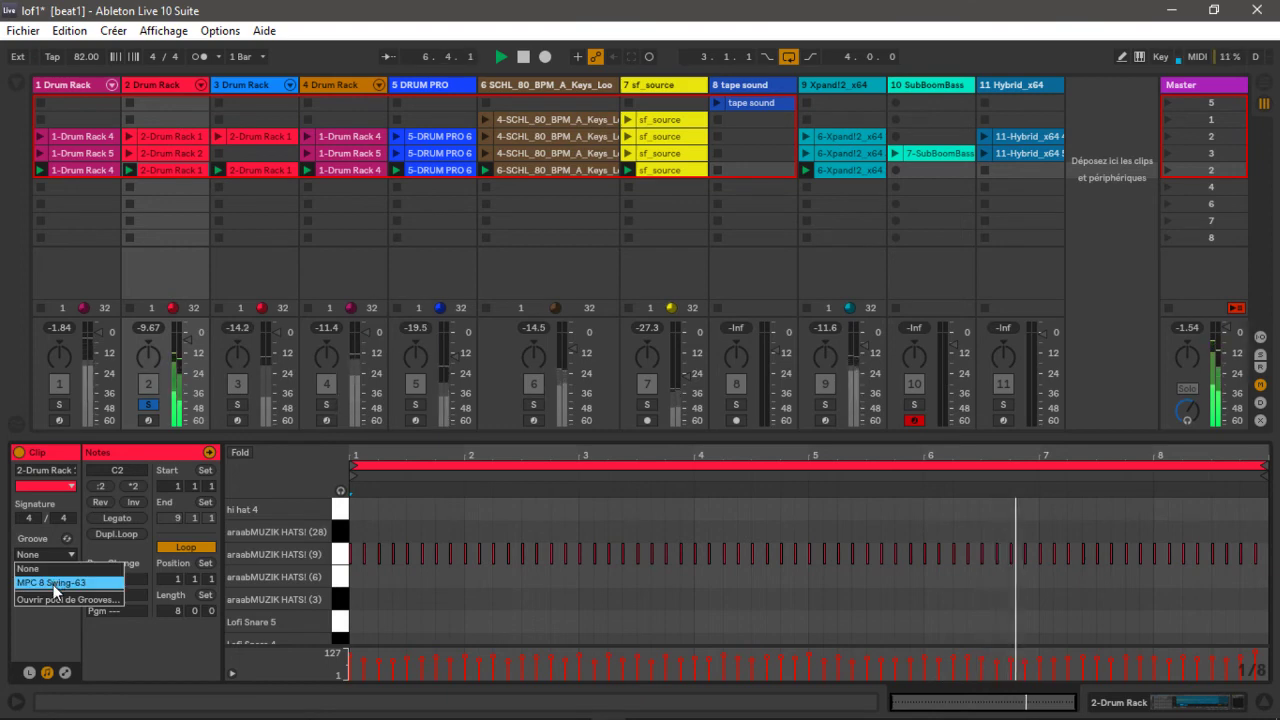
{"action": "left_click", "coordinate": [57, 591]}
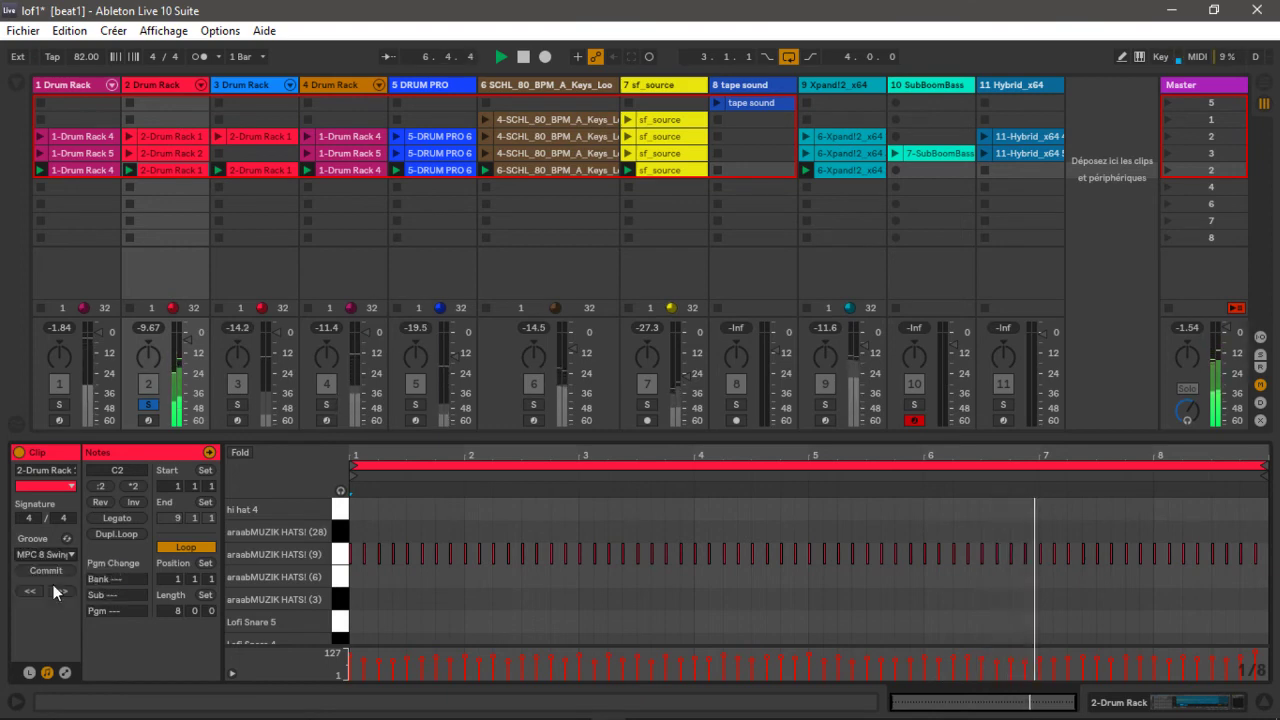
Unsolo the 2 Drum Rack track, listen to the full beat with the swung hi-hats, and stop playback
{"action": "left_click", "coordinate": [146, 406]}
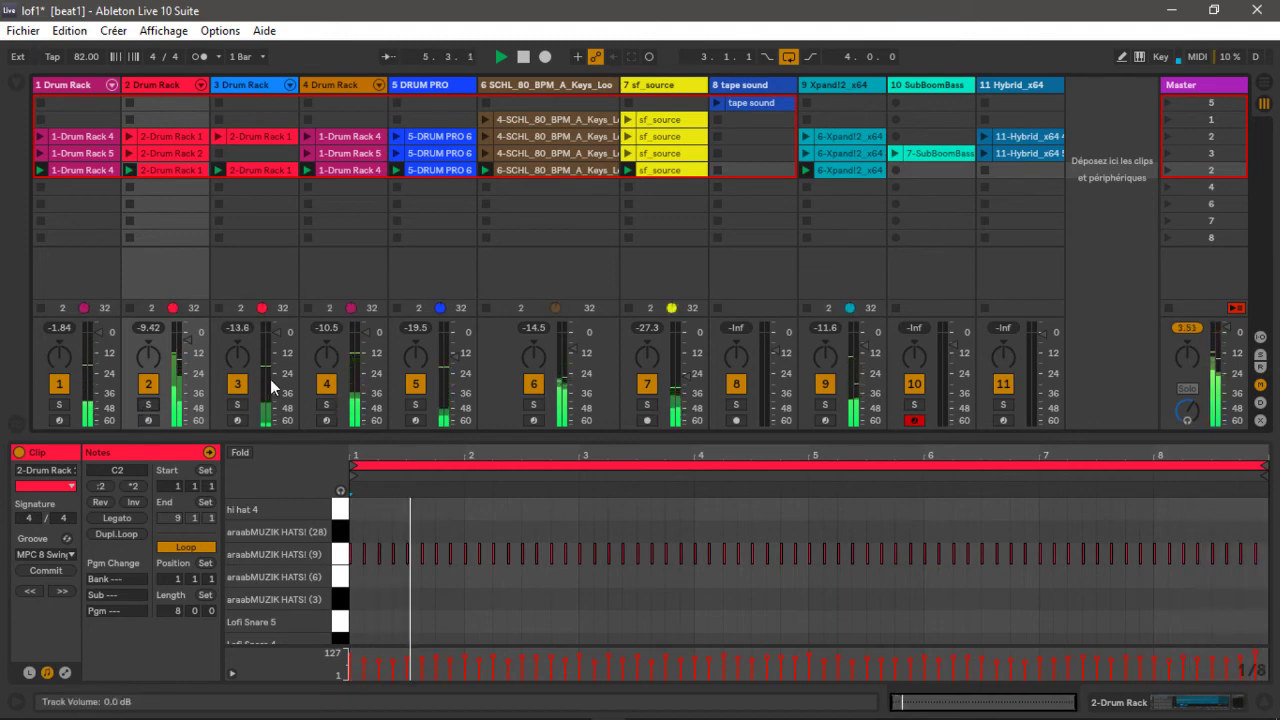
{"action": "key", "text": "space"}
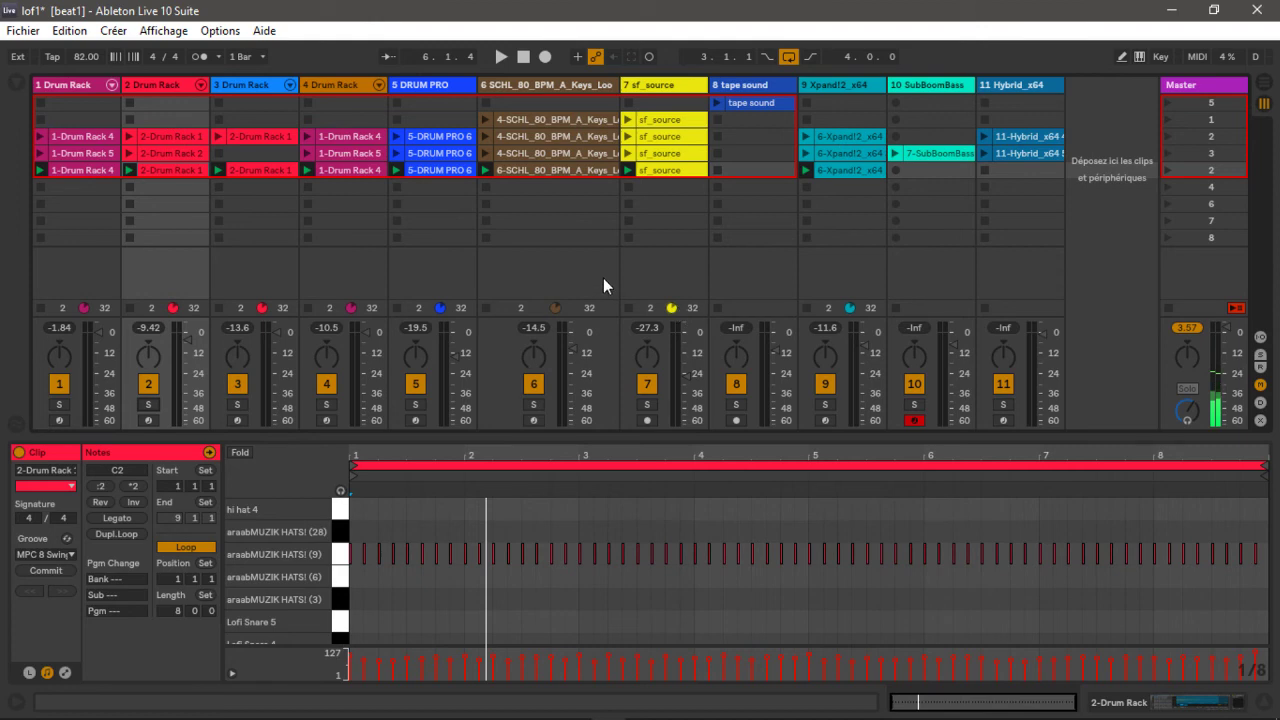
Insert a new audio track after 11 Hybrid_x64 and show its empty device chain
{"action": "left_click", "coordinate": [19, 86]}
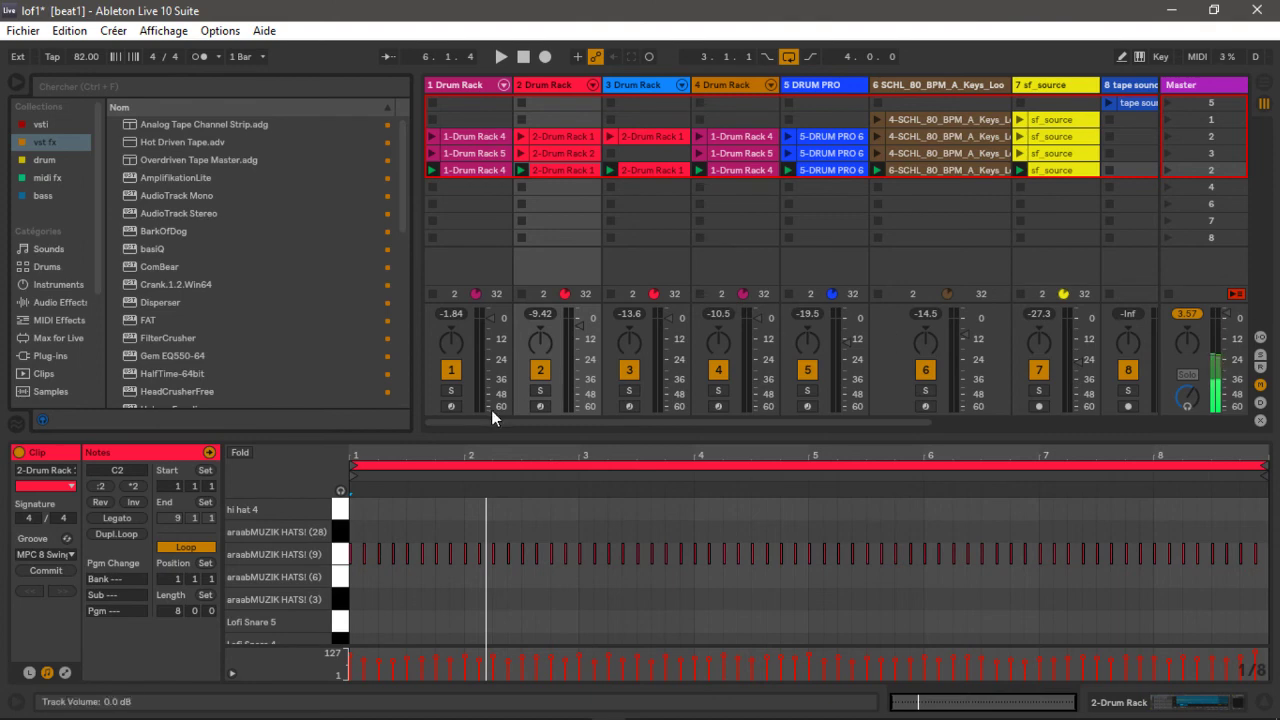
{"action": "left_click", "coordinate": [16, 87]}
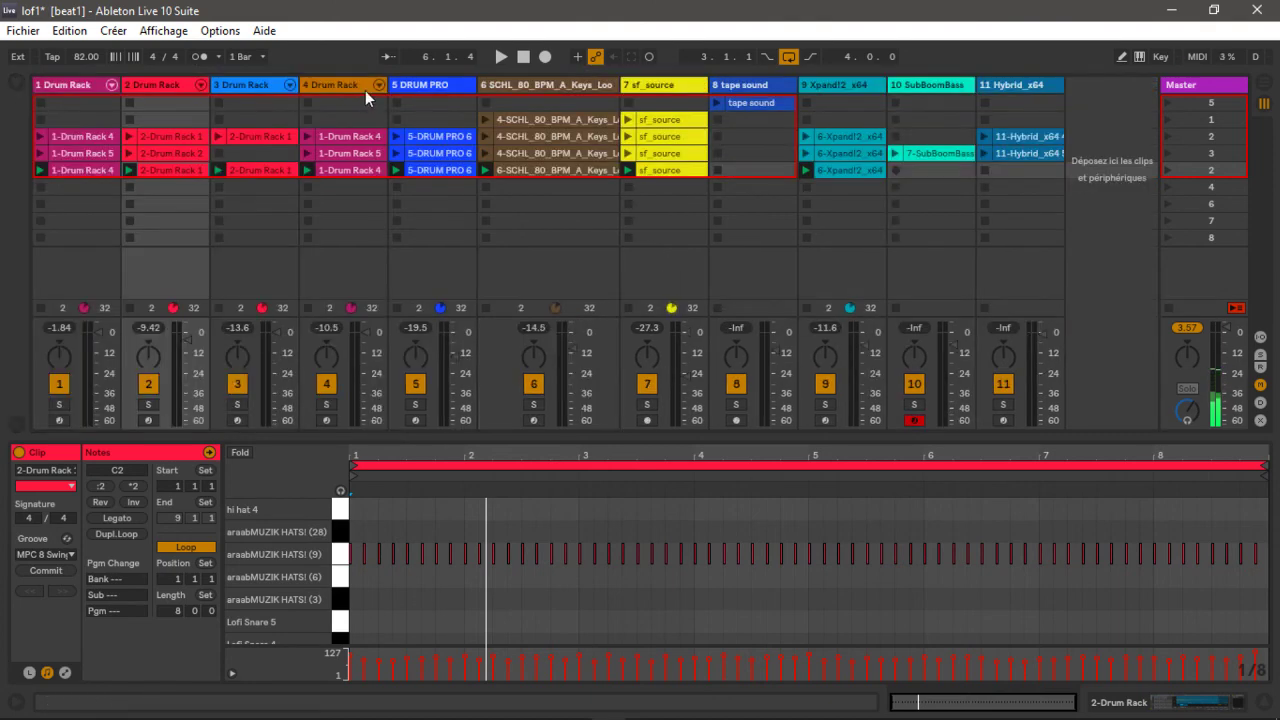
{"action": "right_click", "coordinate": [1085, 121]}
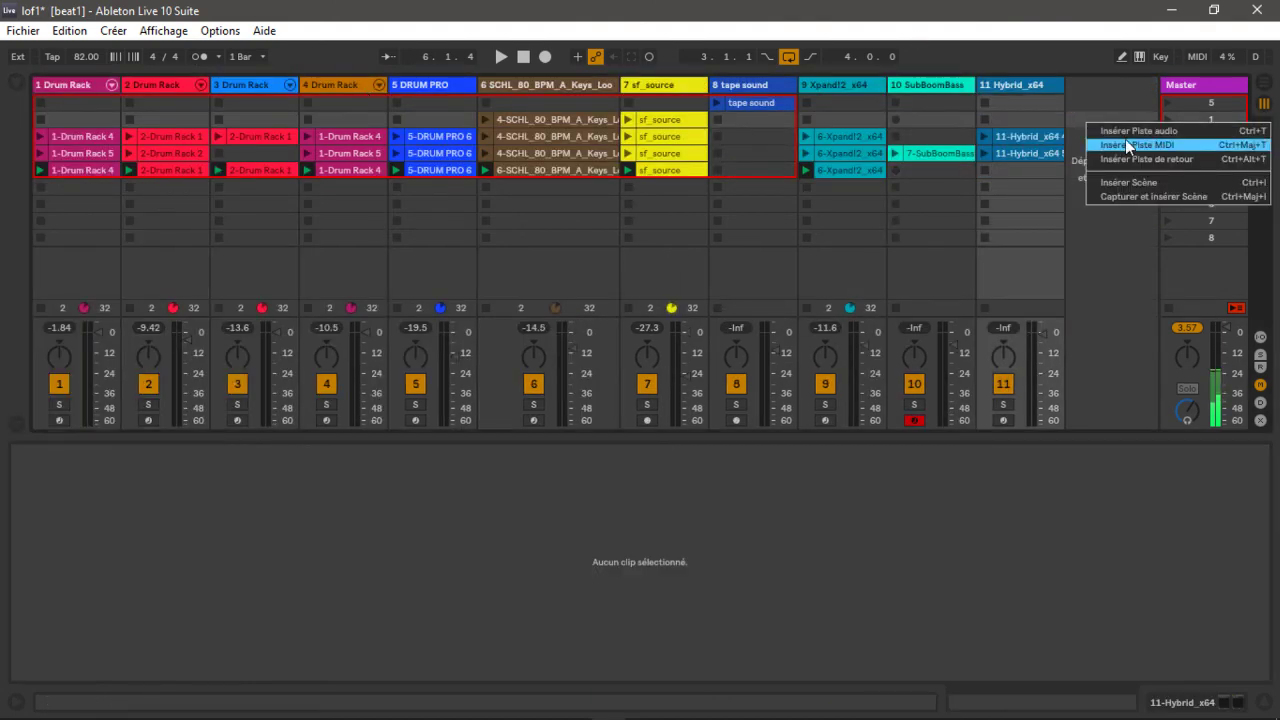
{"action": "left_click", "coordinate": [1101, 105]}
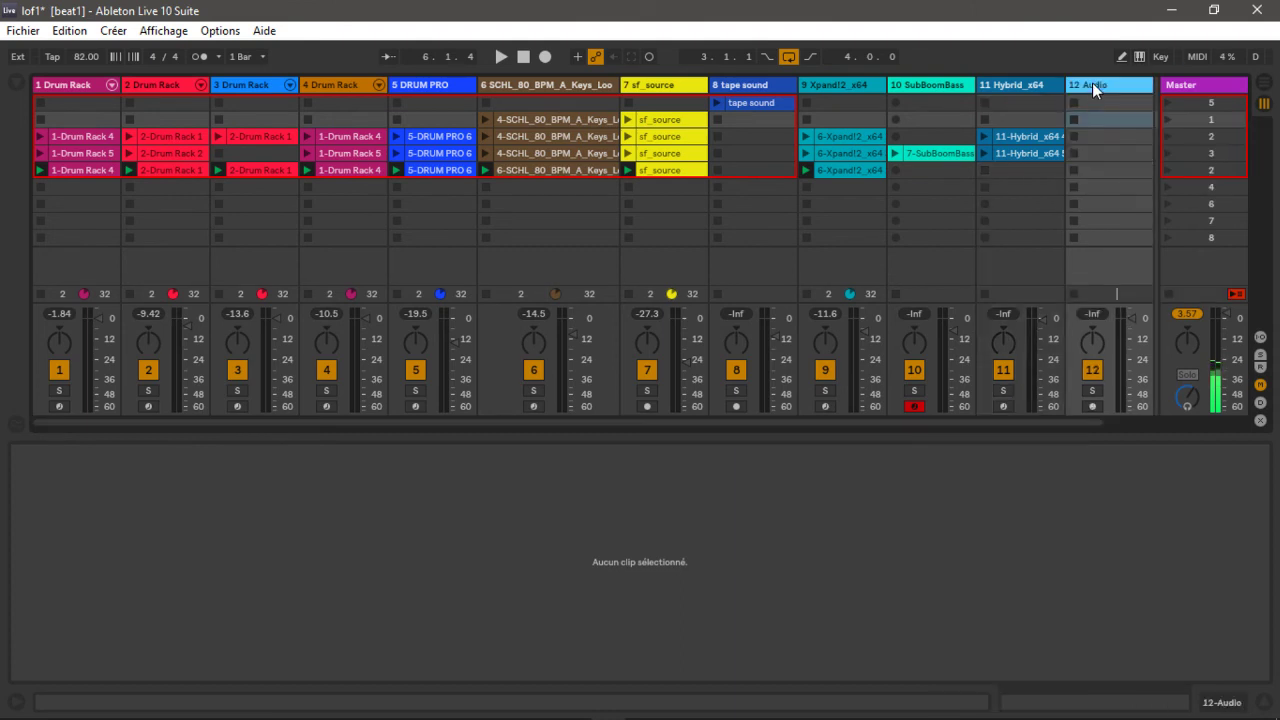
{"action": "left_click", "coordinate": [1092, 82]}
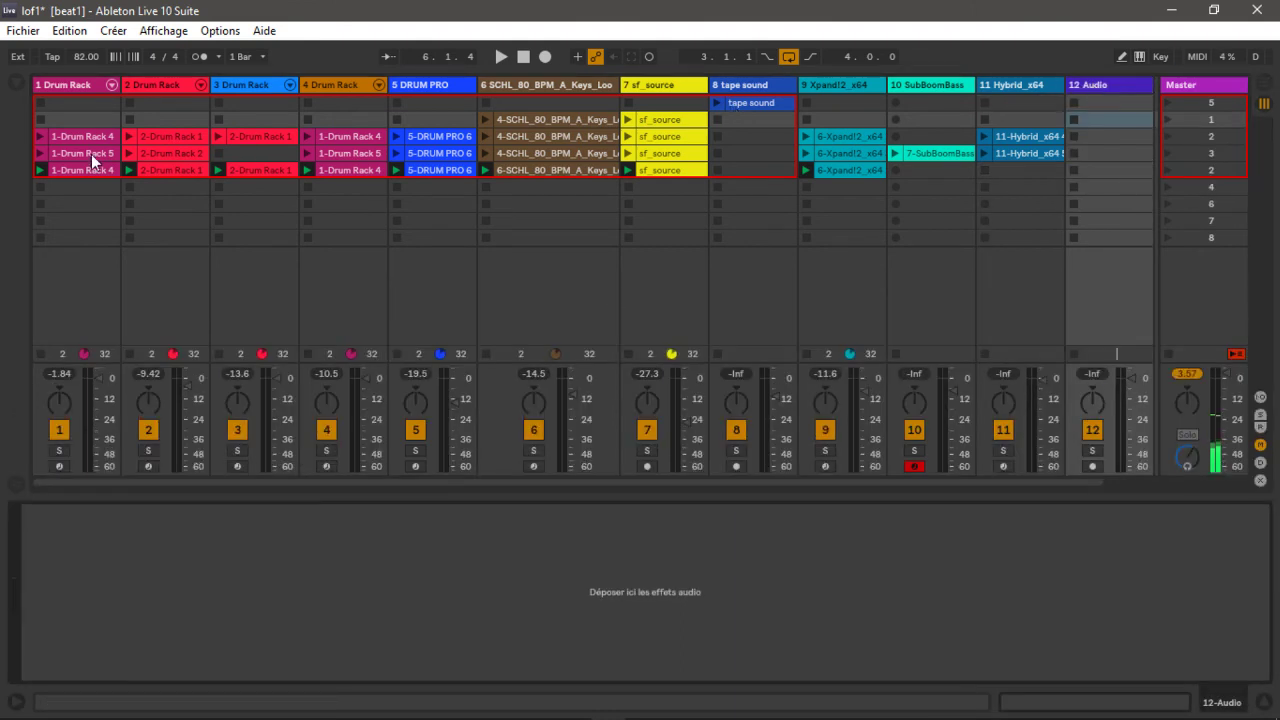
Show the browser, narrow the four Drum Rack tracks and the SubBoomBass track, and select the 12 Audio track
{"action": "left_click", "coordinate": [18, 89]}
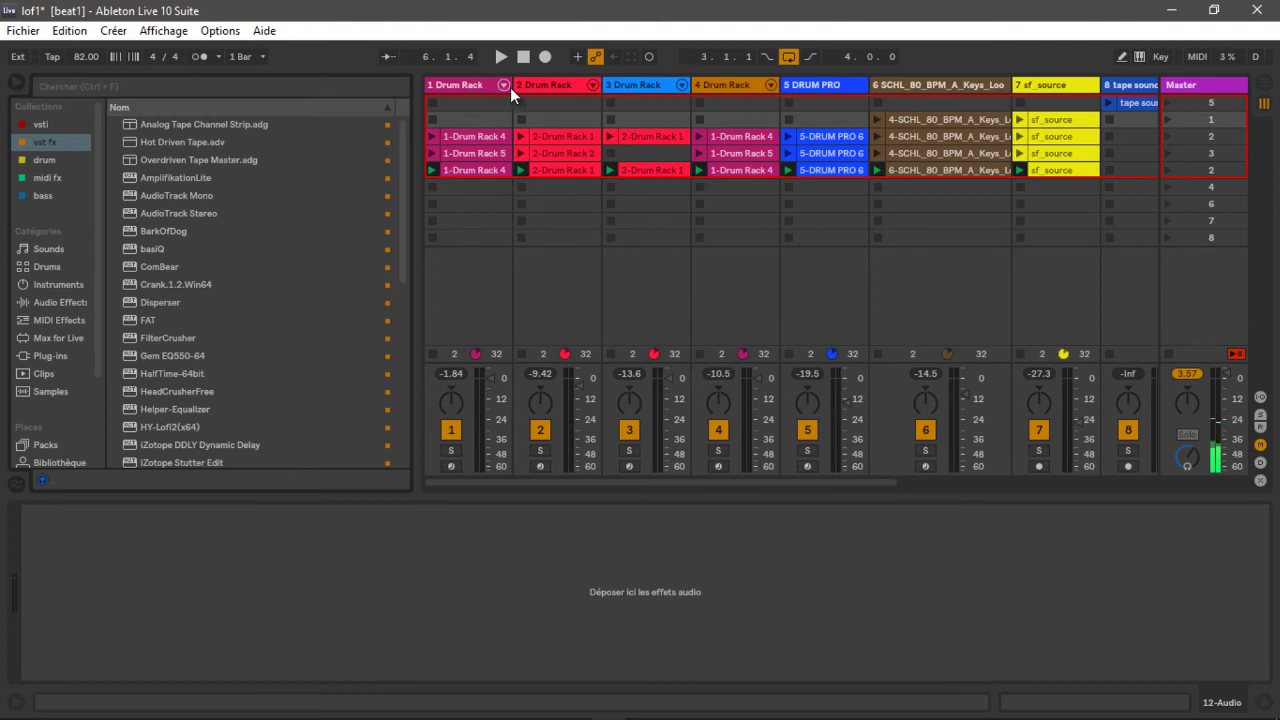
{"action": "left_click_drag", "start_coordinate": [511, 85], "coordinate": [455, 90]}
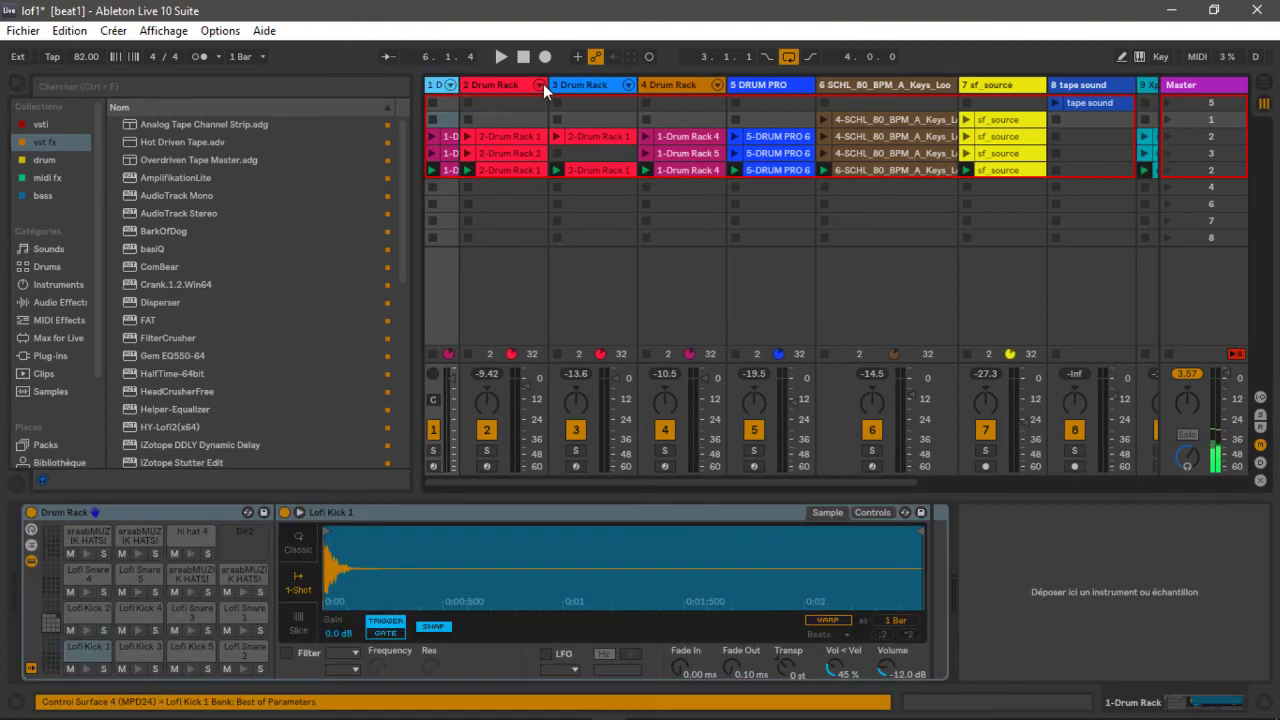
{"action": "left_click_drag", "start_coordinate": [545, 86], "coordinate": [465, 88]}
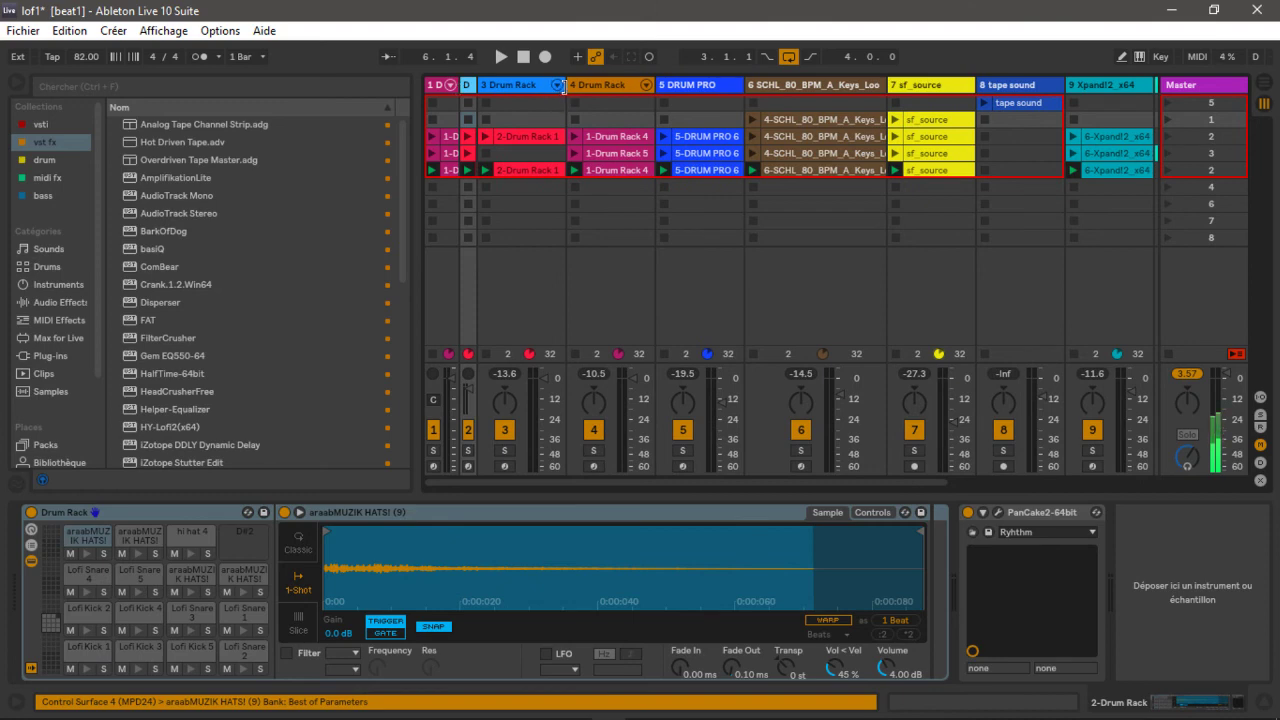
{"action": "left_click_drag", "start_coordinate": [564, 87], "coordinate": [438, 101]}
{"action": "left_click_drag", "start_coordinate": [578, 86], "coordinate": [323, 127]}
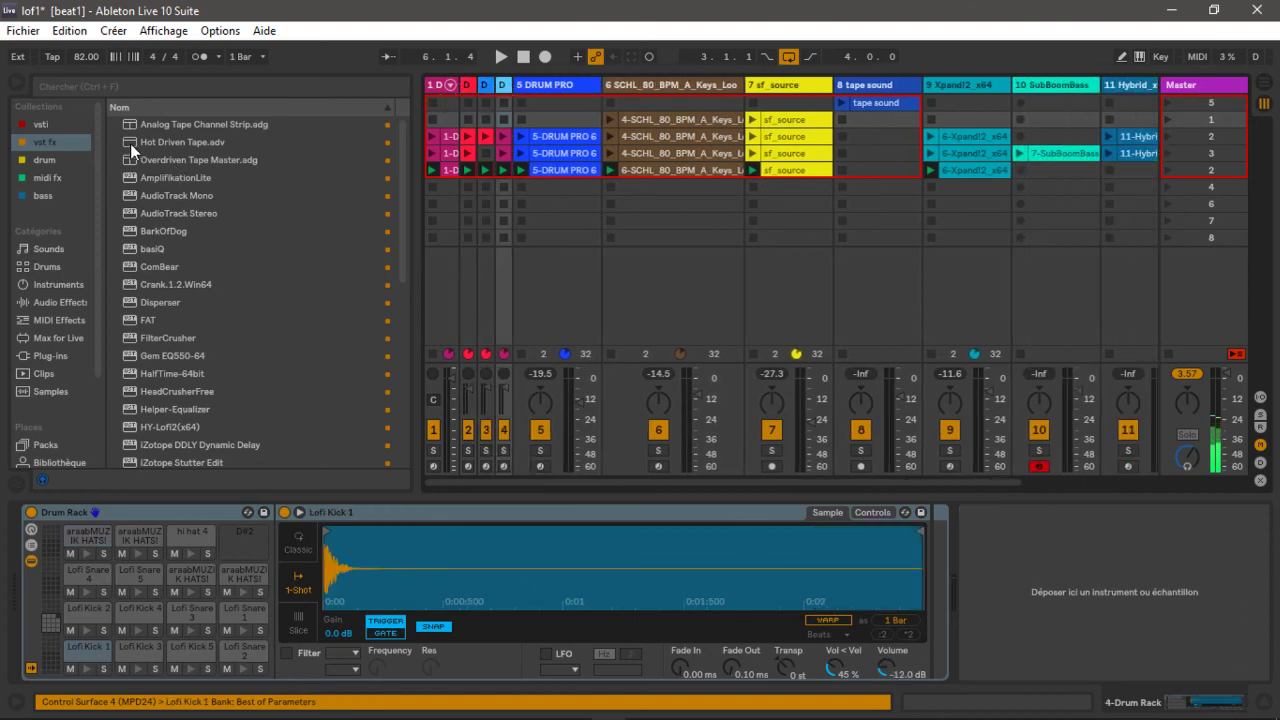
{"action": "left_click", "coordinate": [1131, 84]}
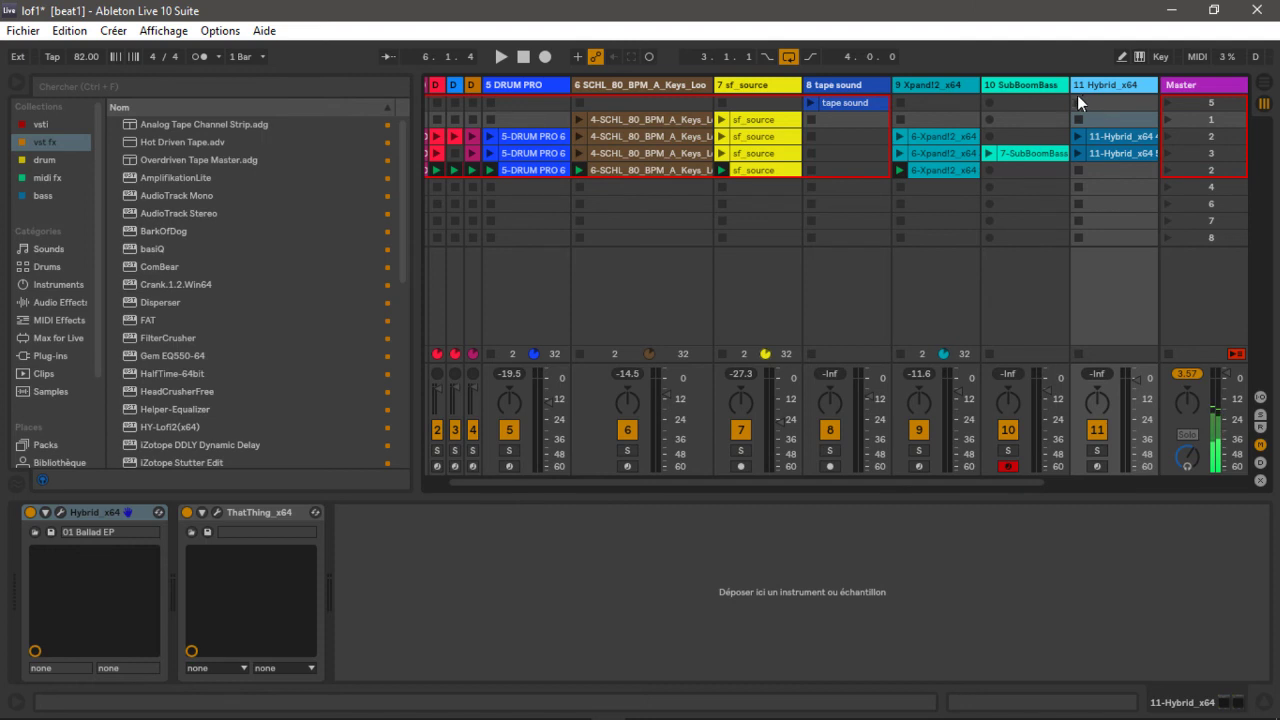
{"action": "left_click_drag", "start_coordinate": [1068, 84], "coordinate": [982, 97]}
{"action": "left_click", "coordinate": [1112, 86]}
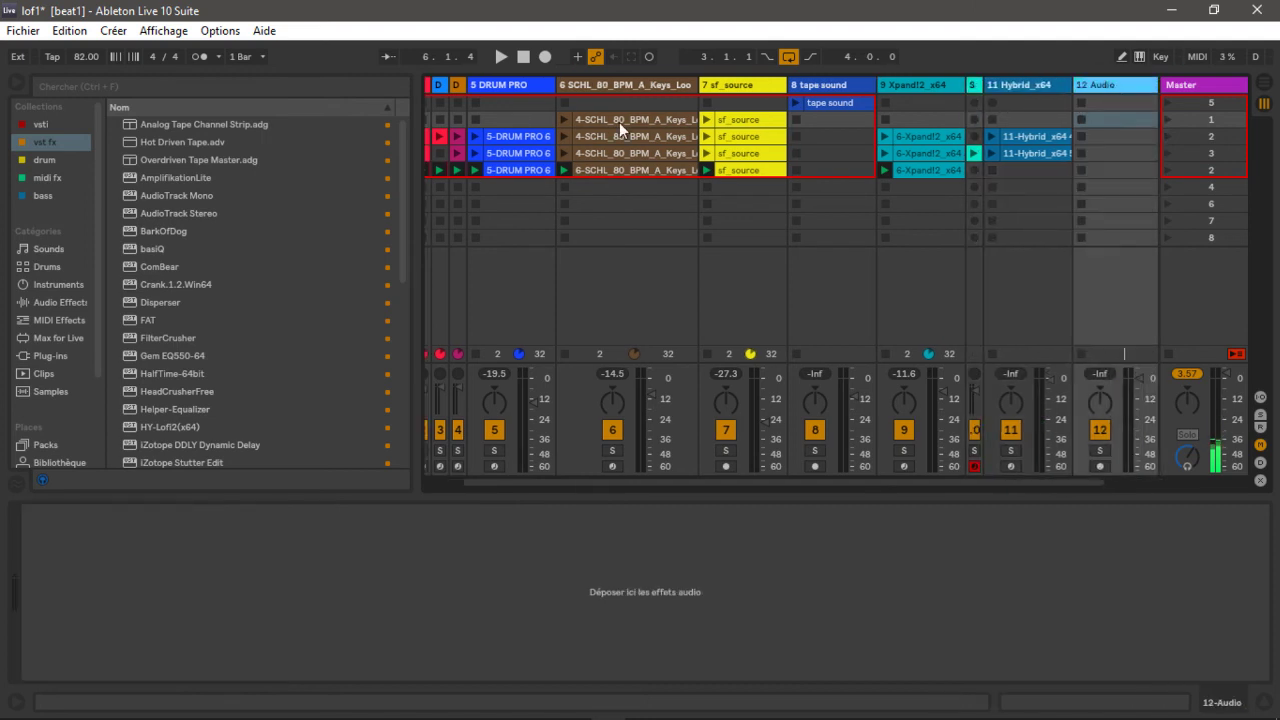
Load the Analog Tape Channel Strip rack on the 12 Audio track and examine the individual devices inside it
{"action": "left_click", "coordinate": [194, 124]}
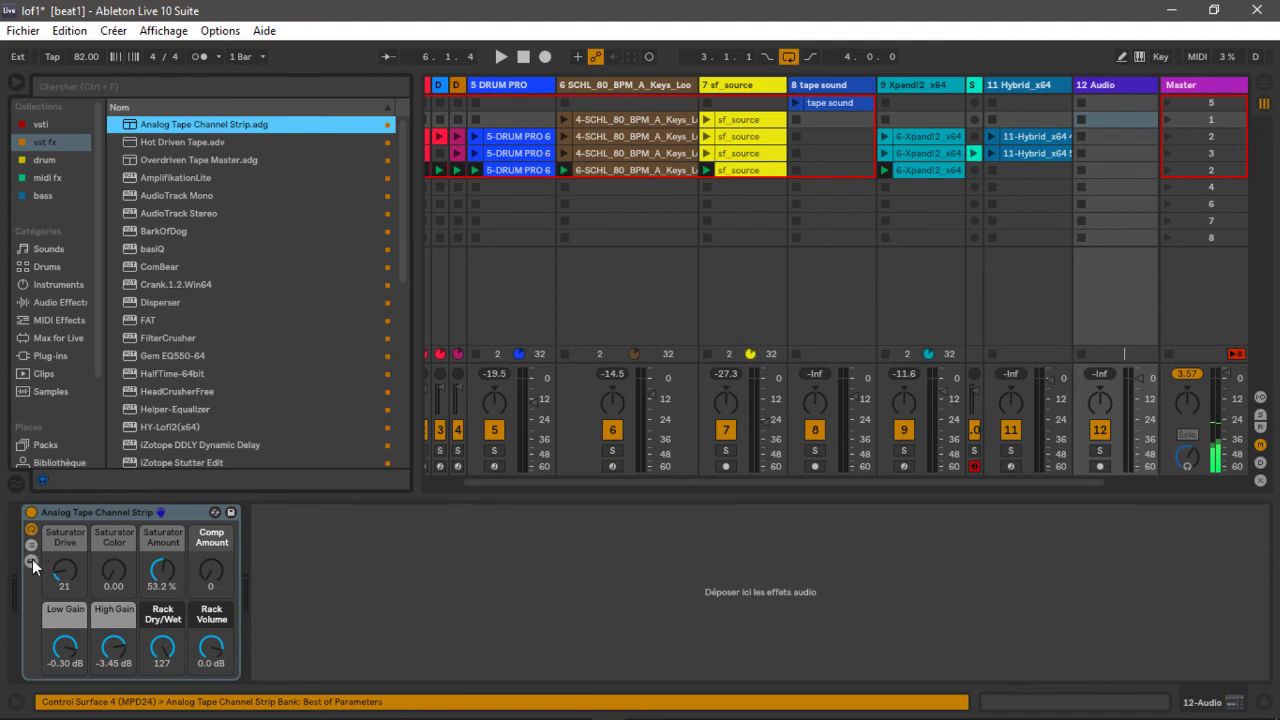
{"action": "left_click", "coordinate": [32, 563]}
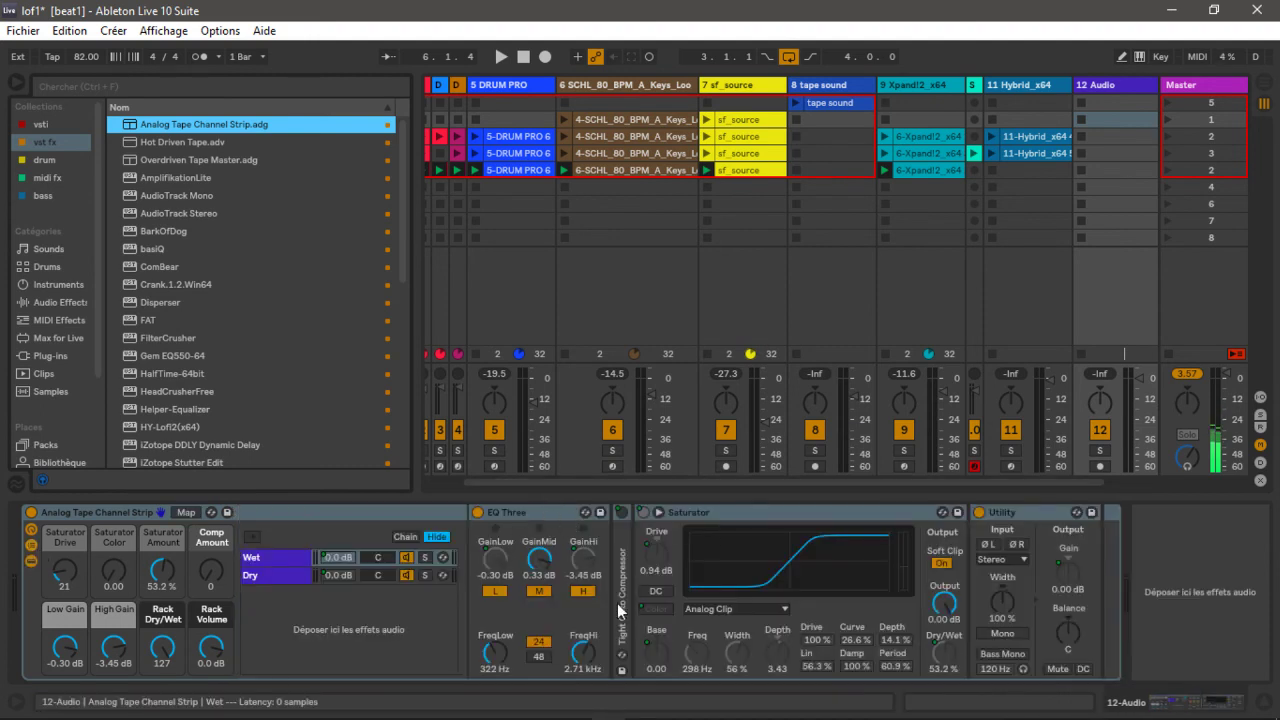
{"action": "left_click", "coordinate": [620, 573]}
{"action": "double_click", "coordinate": [620, 573]}
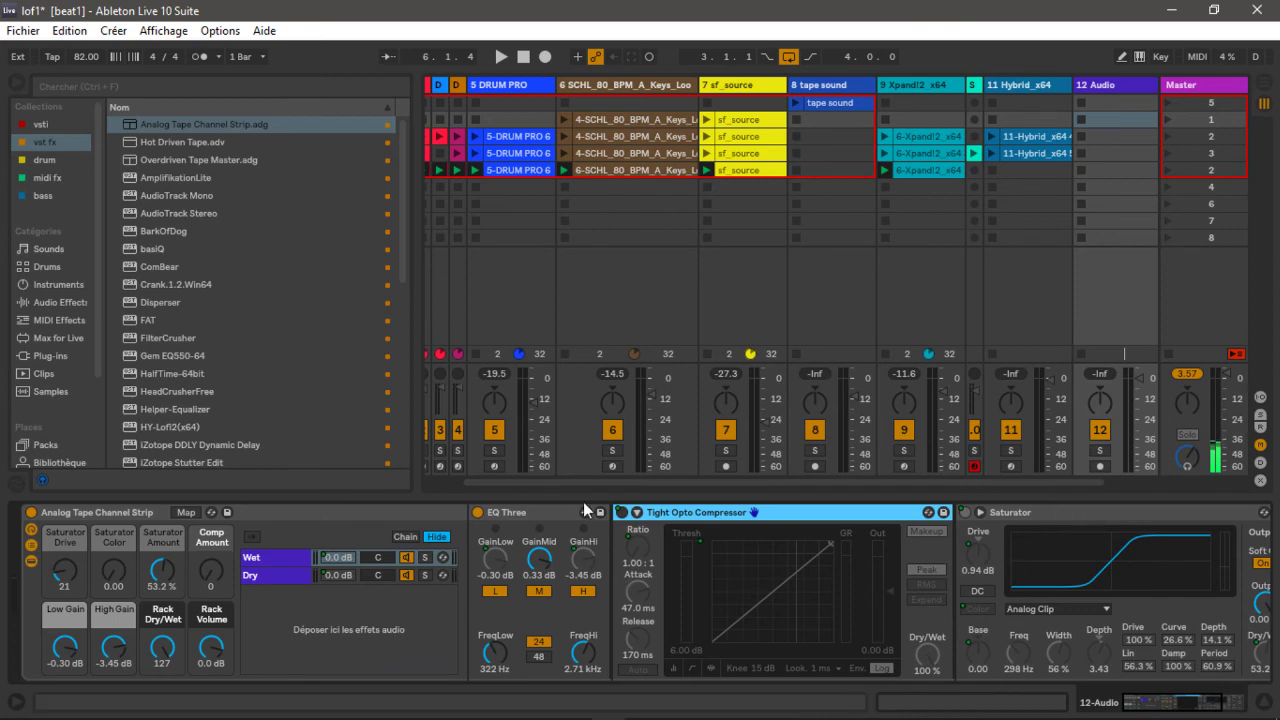
{"action": "double_click", "coordinate": [536, 511]}
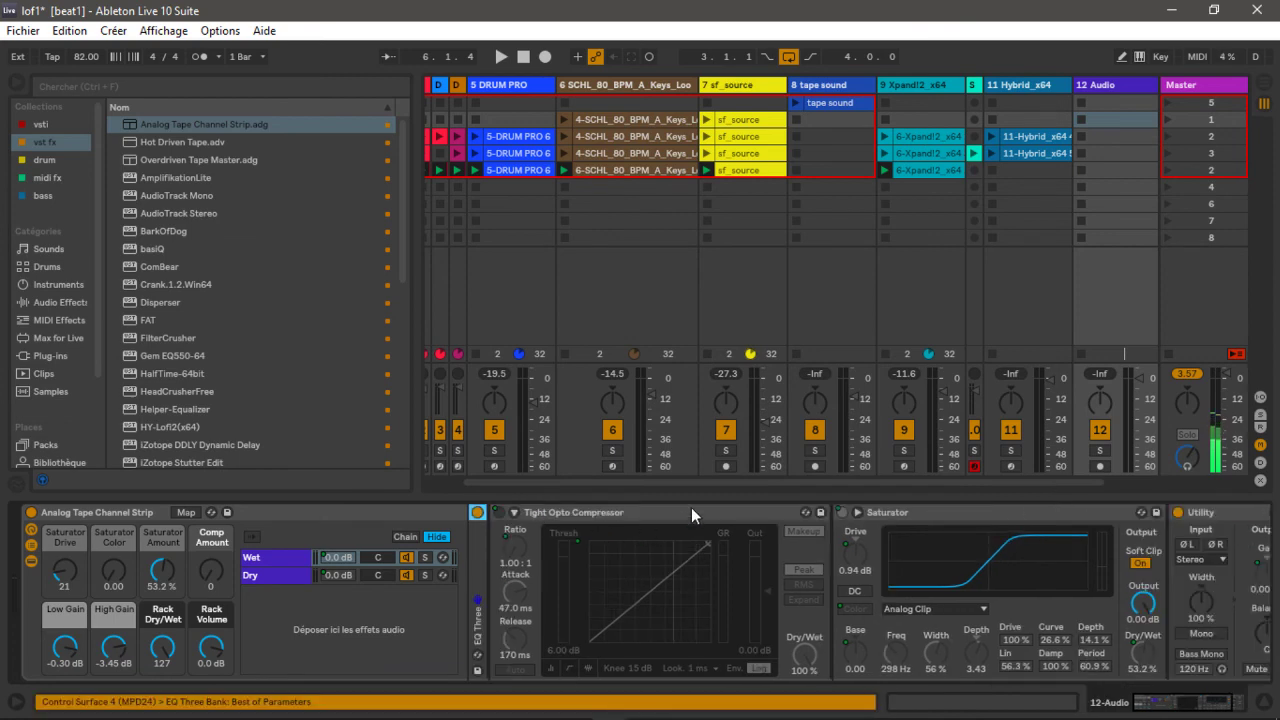
{"action": "left_click", "coordinate": [1051, 507]}
{"action": "double_click", "coordinate": [1051, 506]}
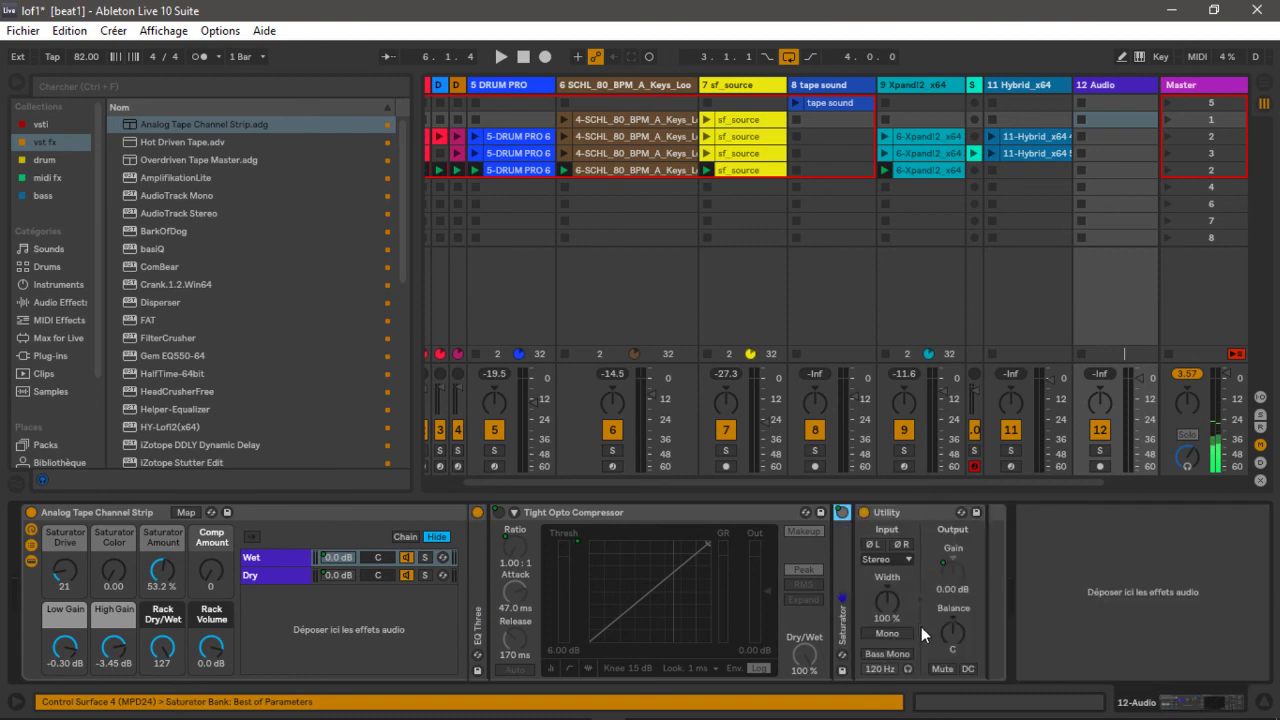
Replace the Analog Tape Channel Strip with the Hot Driven Tape preset and switch through its A, C and B curves
{"action": "left_click", "coordinate": [283, 512]}
{"action": "key", "text": "Delete"}
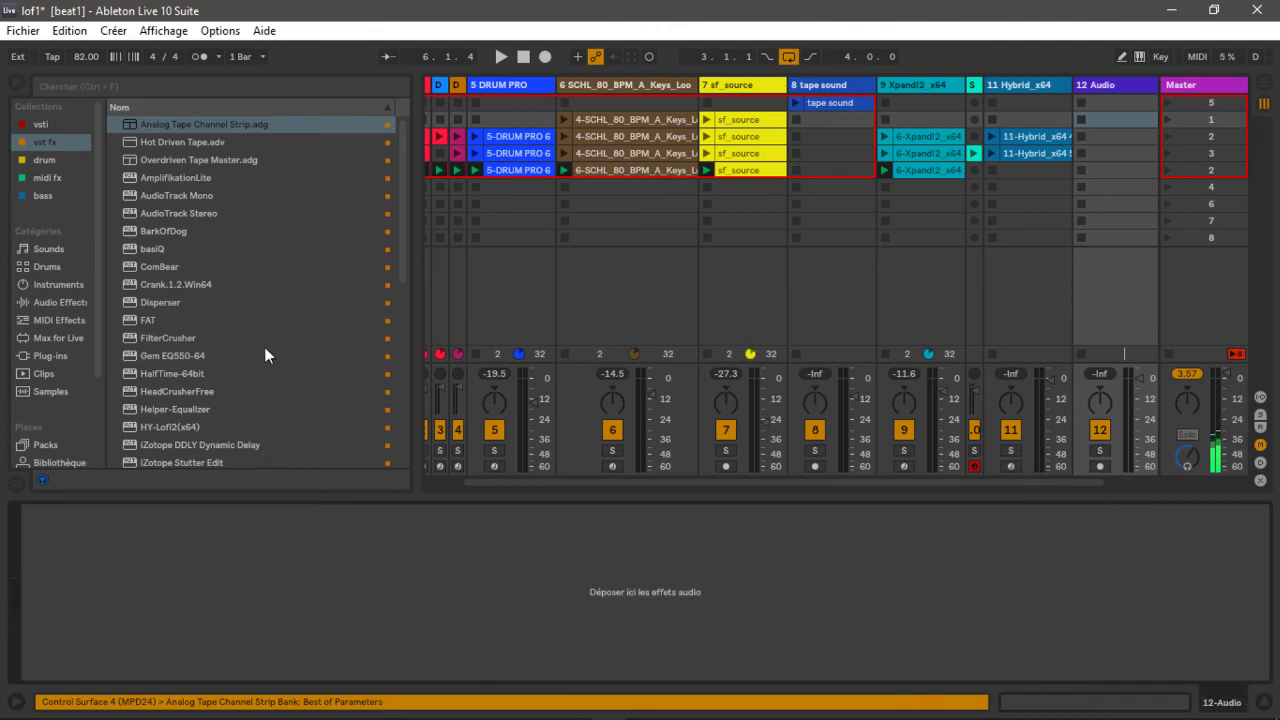
{"action": "left_click", "coordinate": [209, 142]}
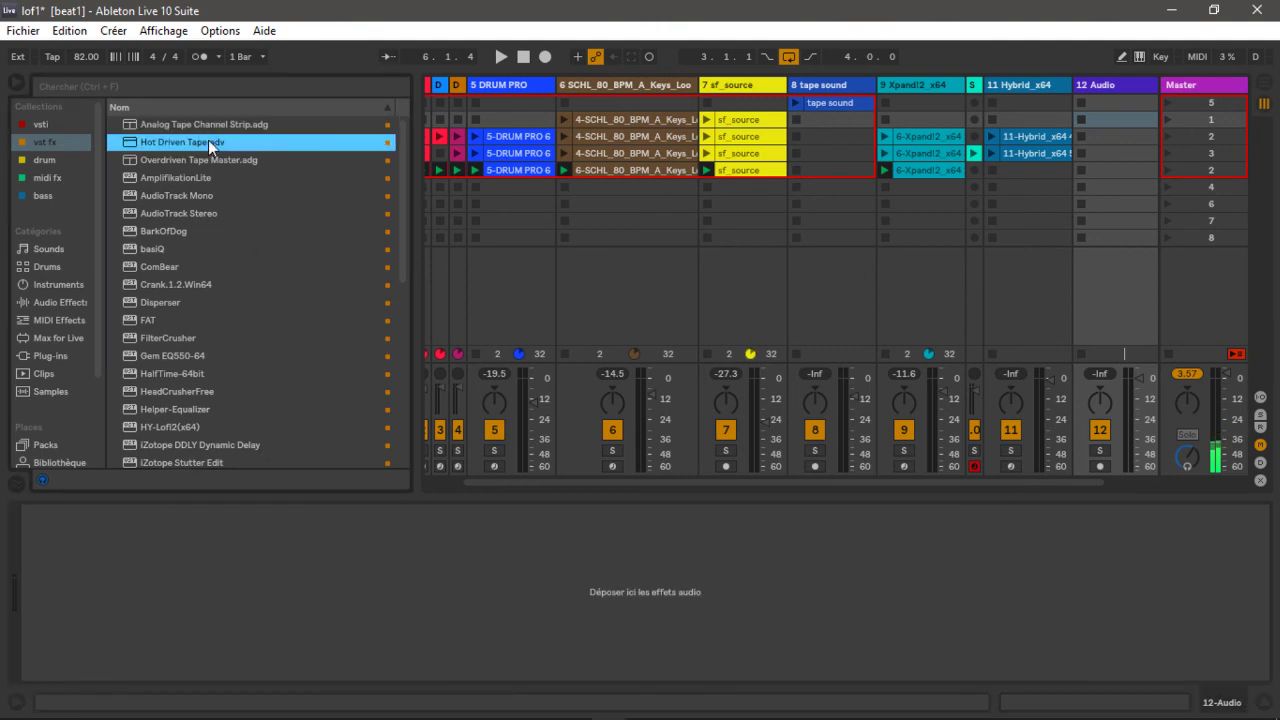
{"action": "left_click_drag", "start_coordinate": [209, 142], "coordinate": [206, 533]}
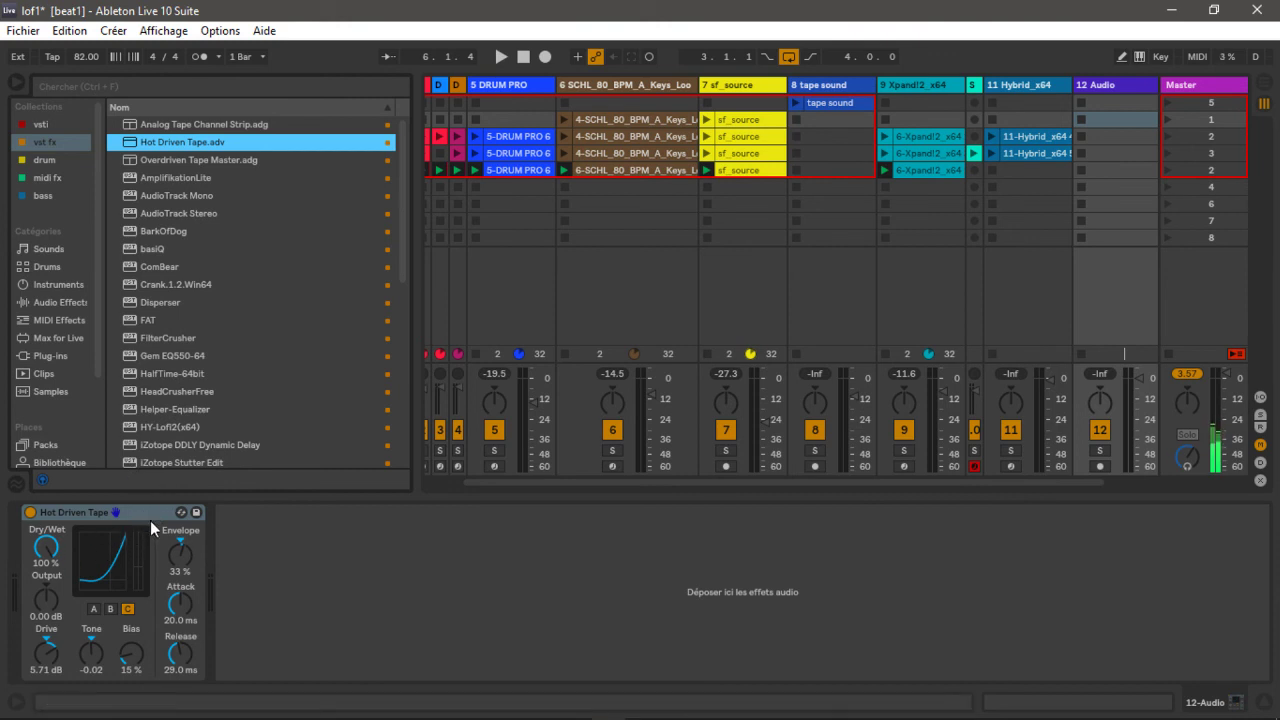
{"action": "left_click", "coordinate": [93, 609]}
{"action": "left_click", "coordinate": [128, 610]}
{"action": "left_click", "coordinate": [110, 609]}
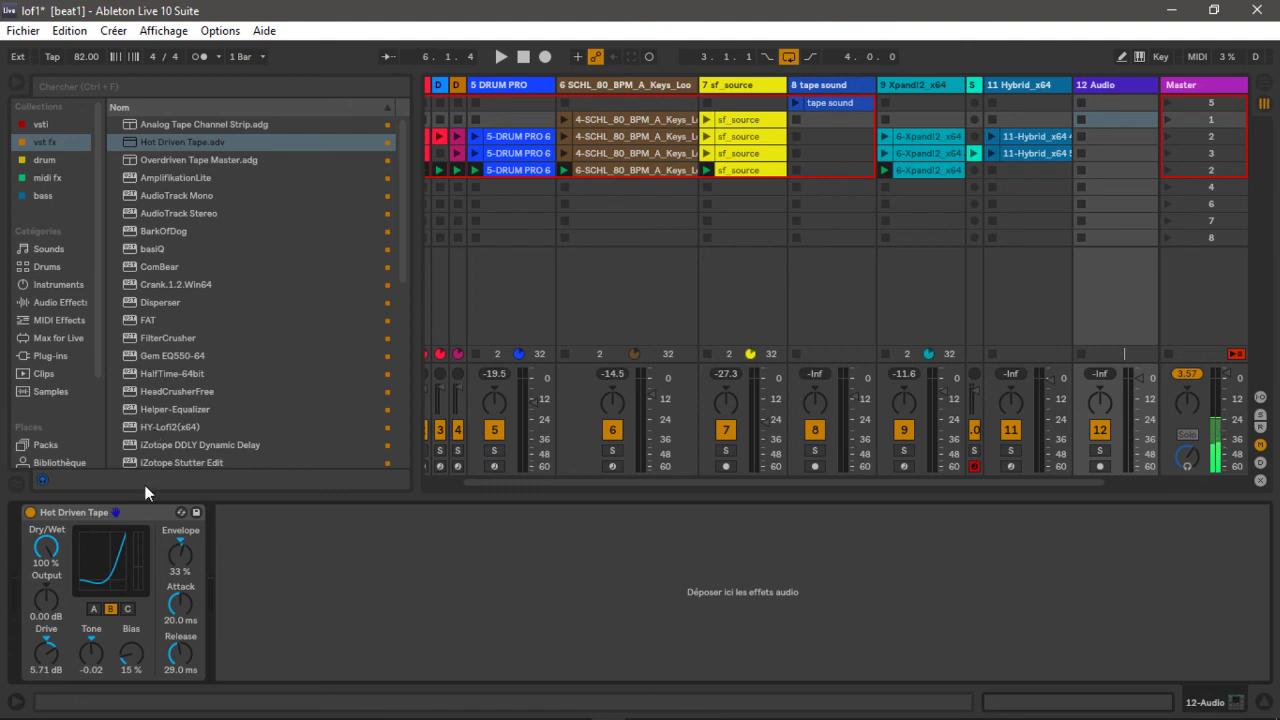
Replace Hot Driven Tape with the Overdriven Tape Master rack and examine its devices, folding EQ Eight and Classical Compression
{"action": "left_click", "coordinate": [140, 513]}
{"action": "key", "text": "Delete"}
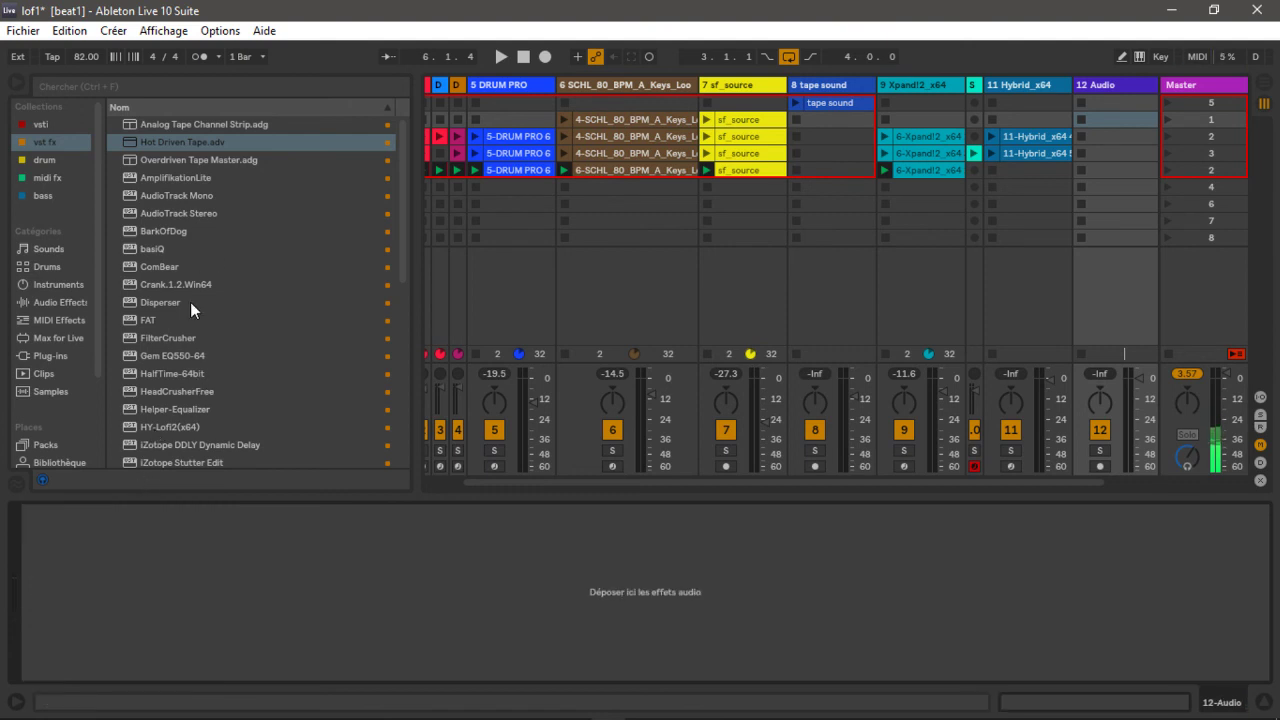
{"action": "double_click", "coordinate": [184, 159]}
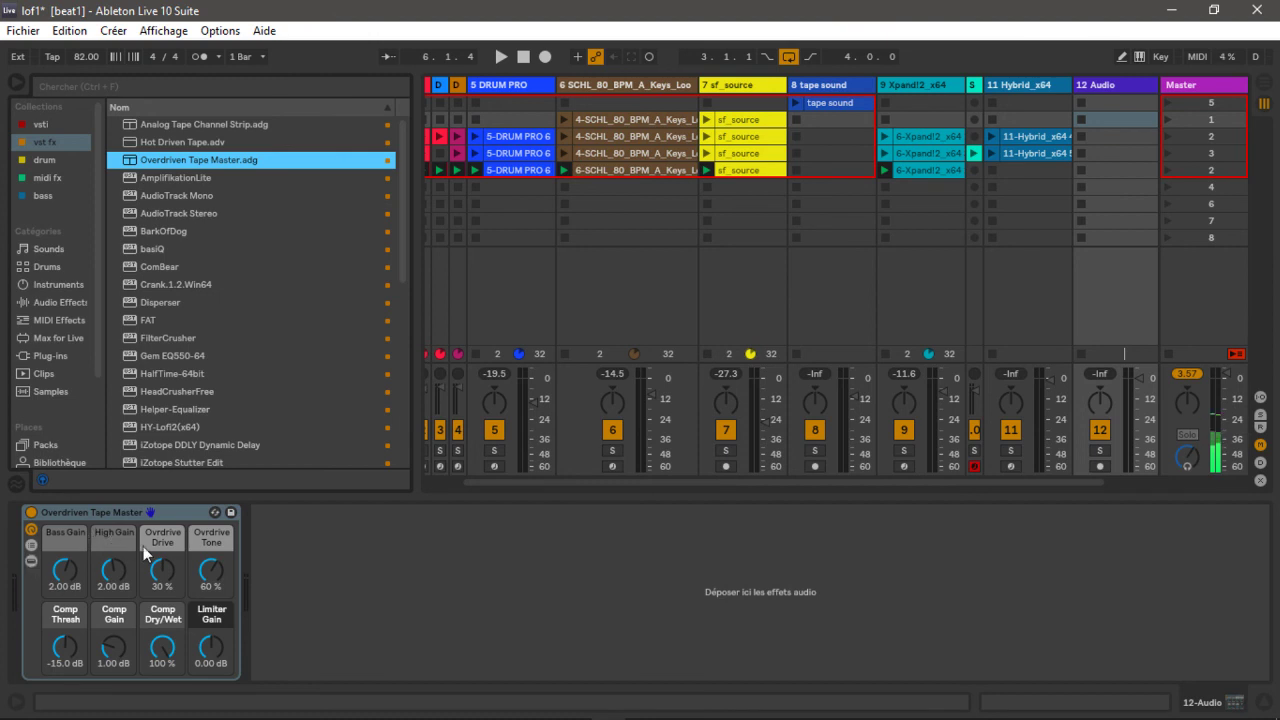
{"action": "left_click", "coordinate": [31, 562]}
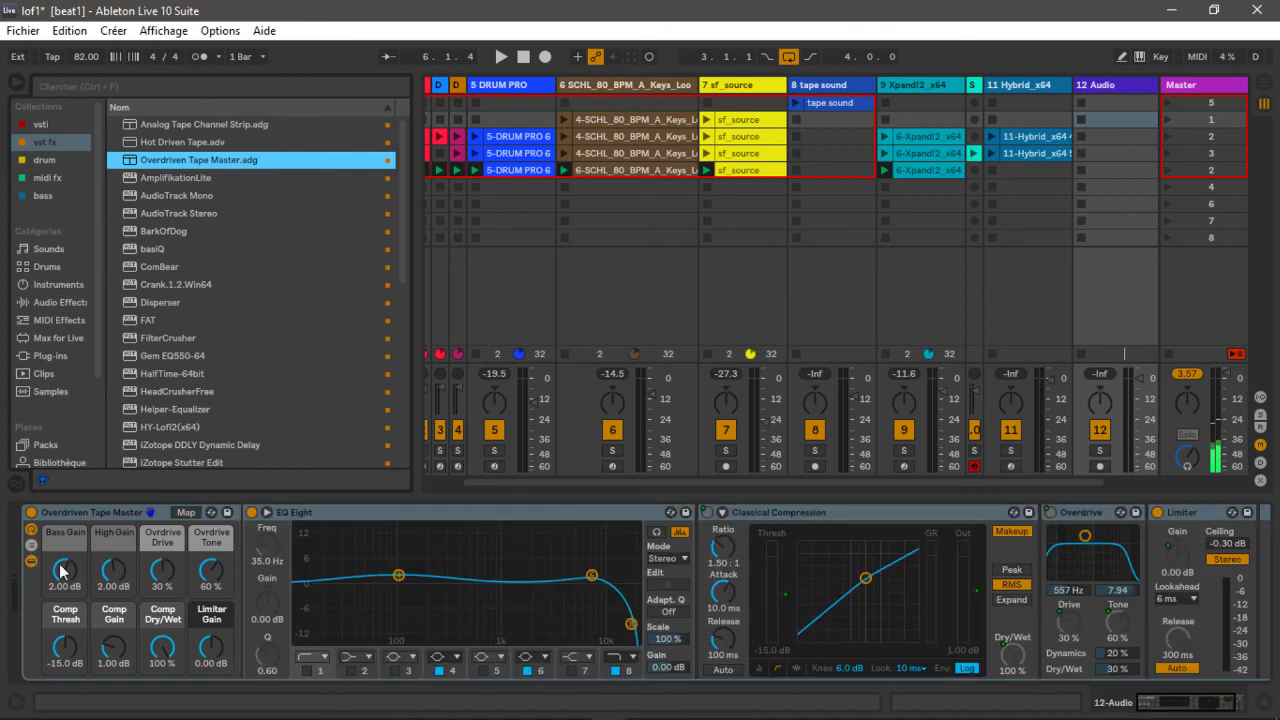
{"action": "double_click", "coordinate": [429, 514]}
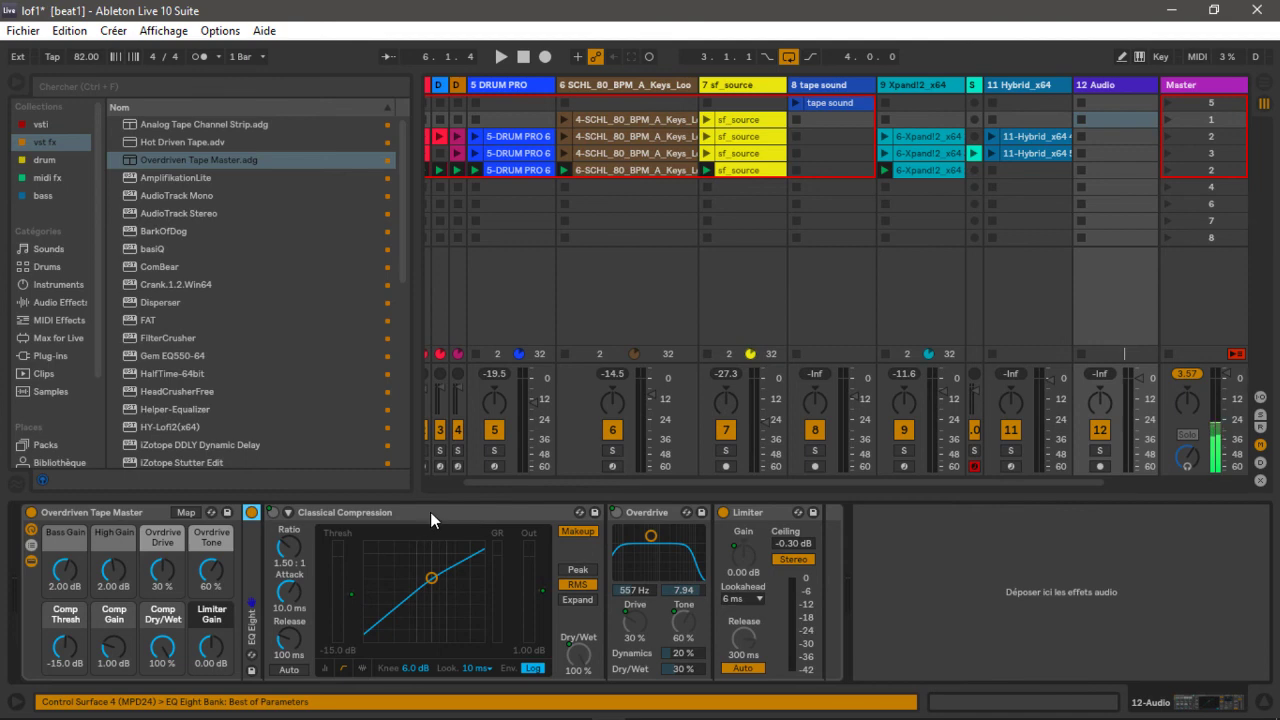
{"action": "double_click", "coordinate": [430, 512]}
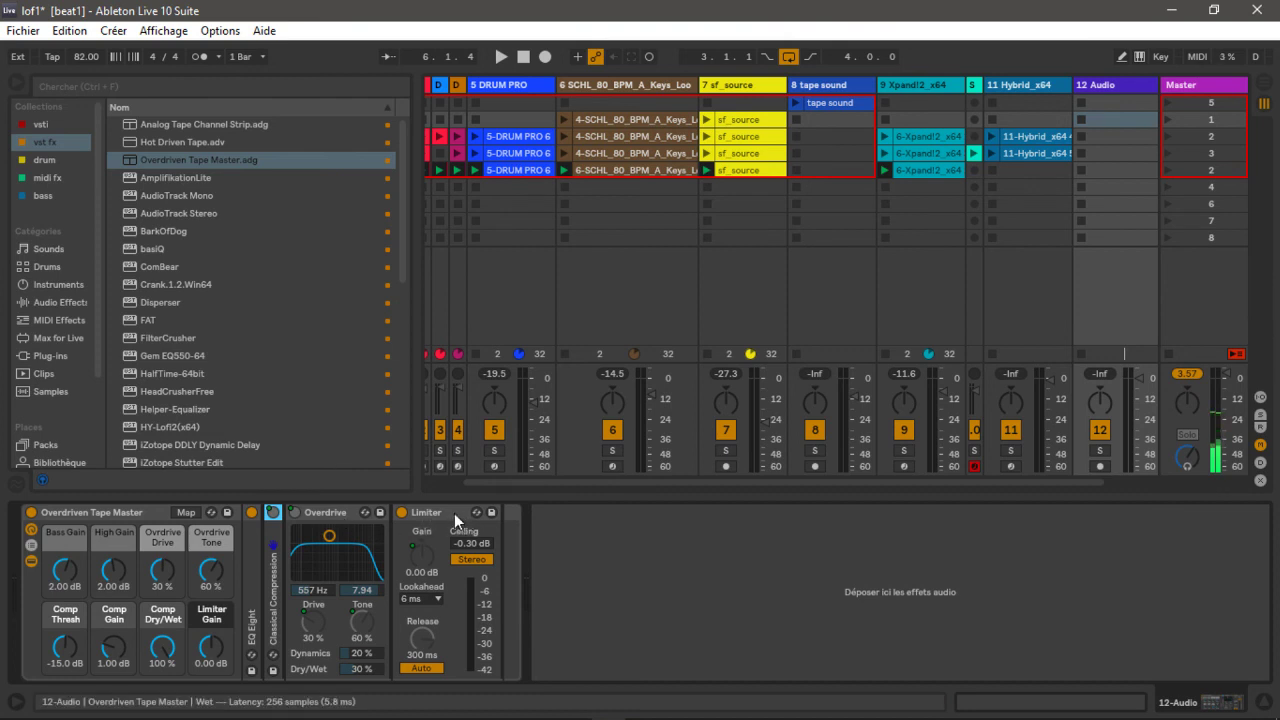
Remove the Overdriven Tape Master rack and delete the 12 Audio track
{"action": "left_click", "coordinate": [108, 510]}
{"action": "key", "text": "Delete"}
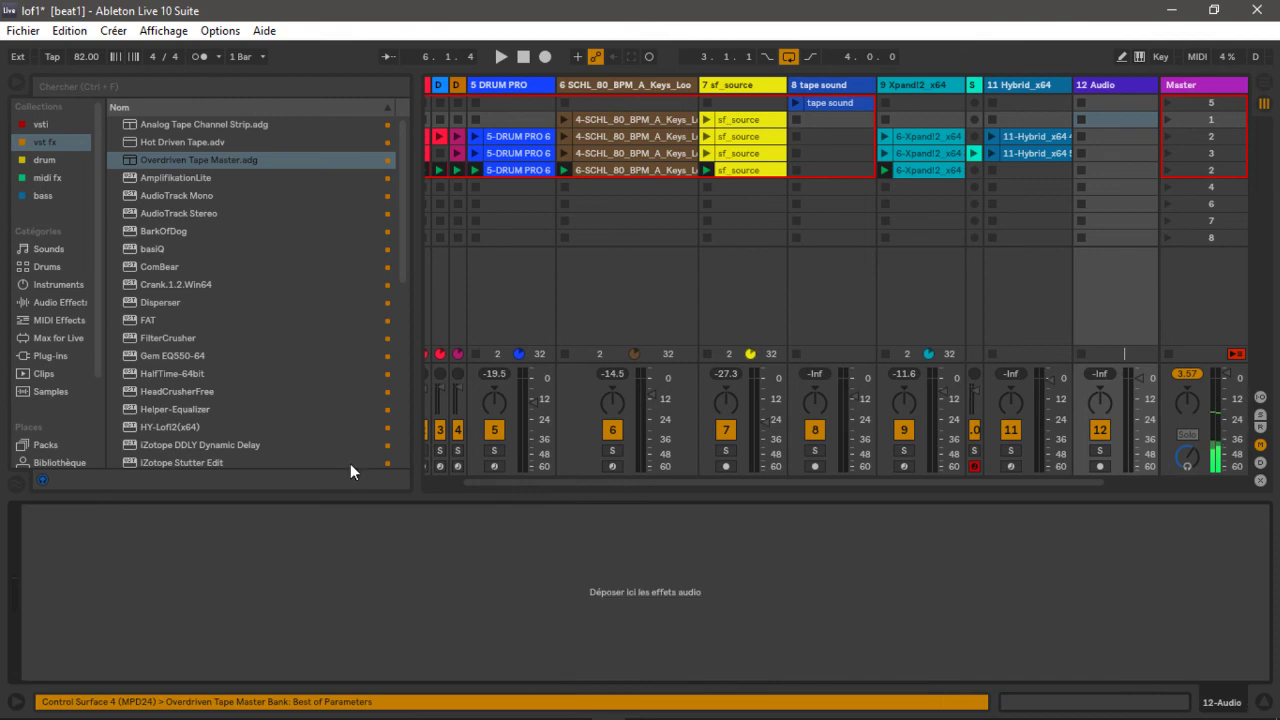
{"action": "left_click", "coordinate": [1103, 82]}
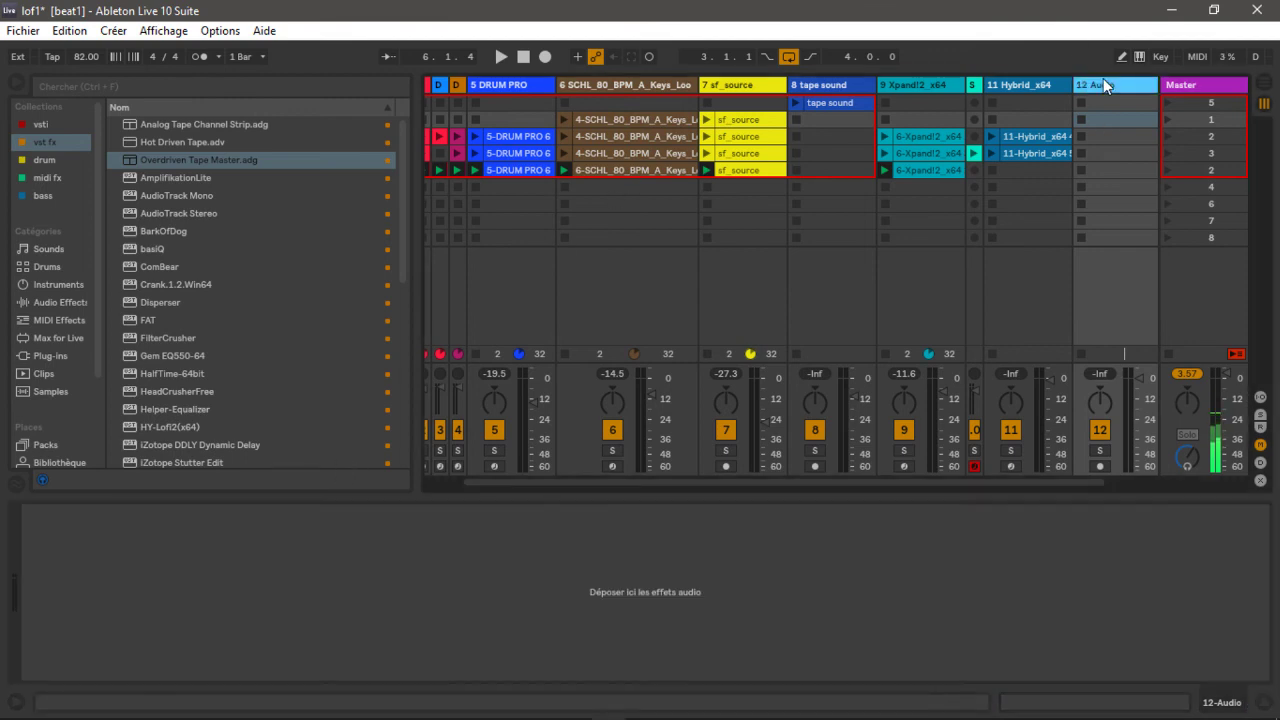
{"action": "key", "text": "Delete"}
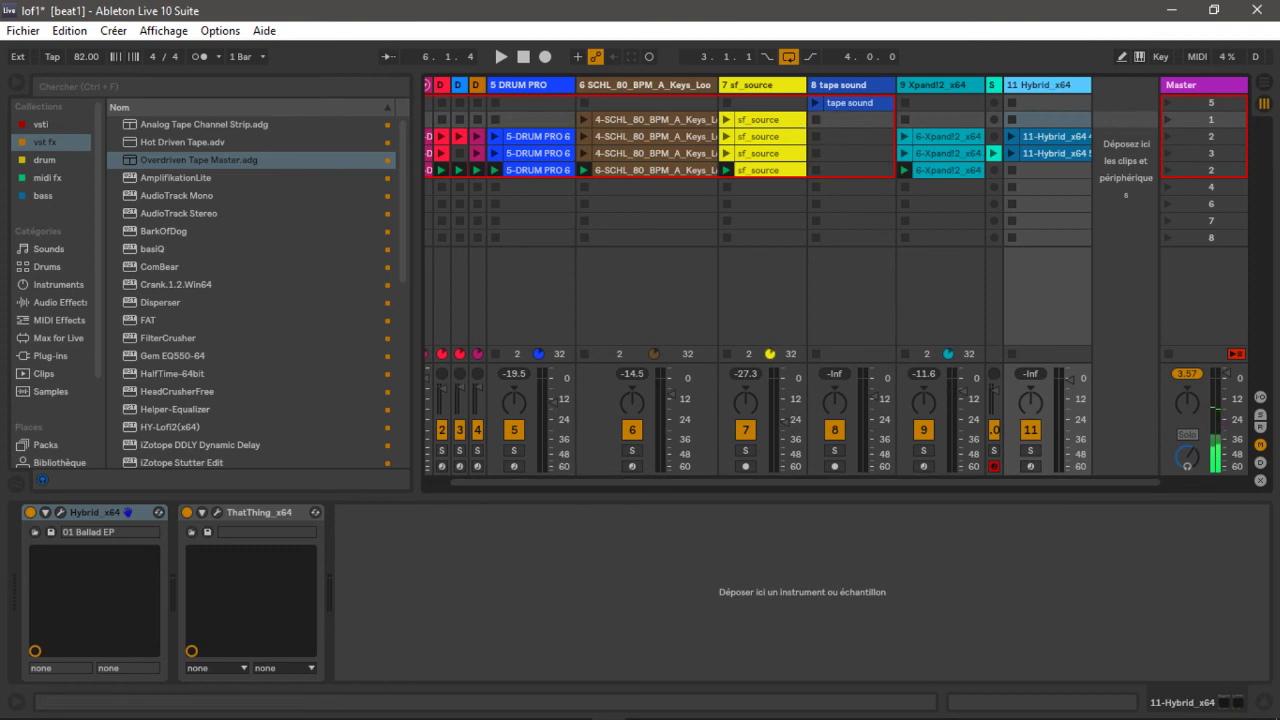
Look at the Arrangement View, return to the Session View, and hide the browser
{"action": "left_click", "coordinate": [1262, 84]}
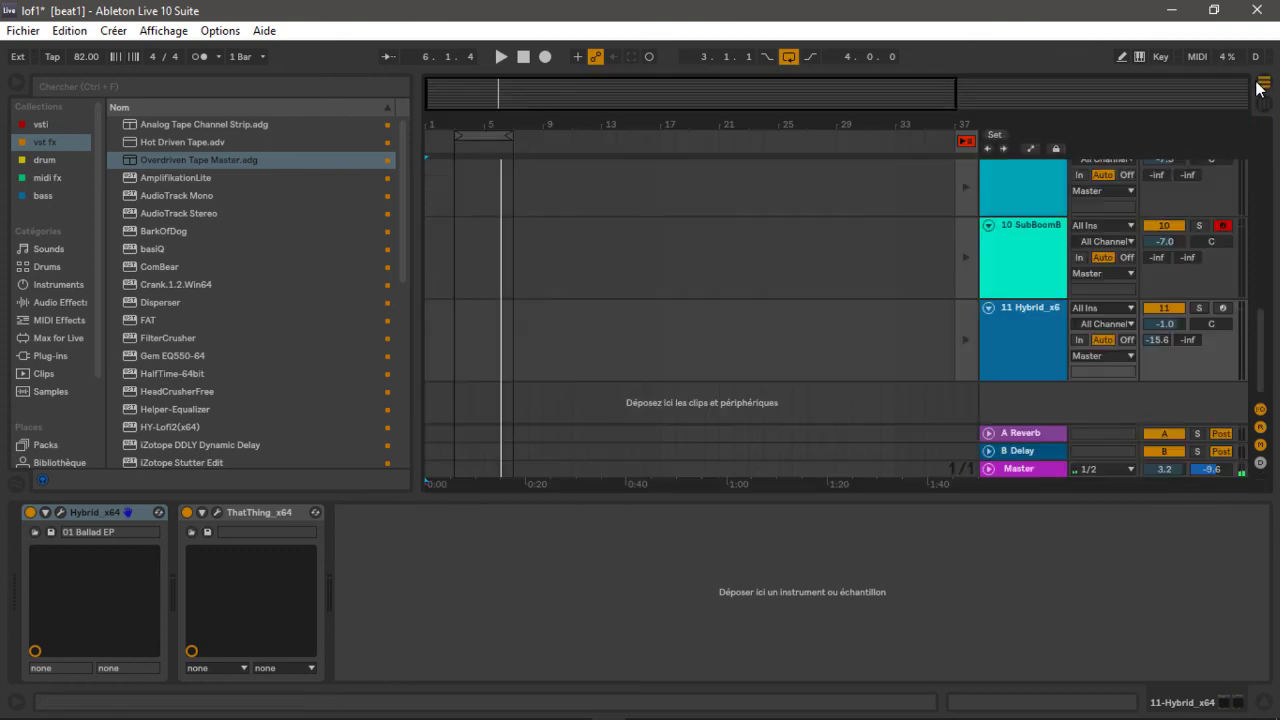
{"action": "left_click", "coordinate": [1263, 104]}
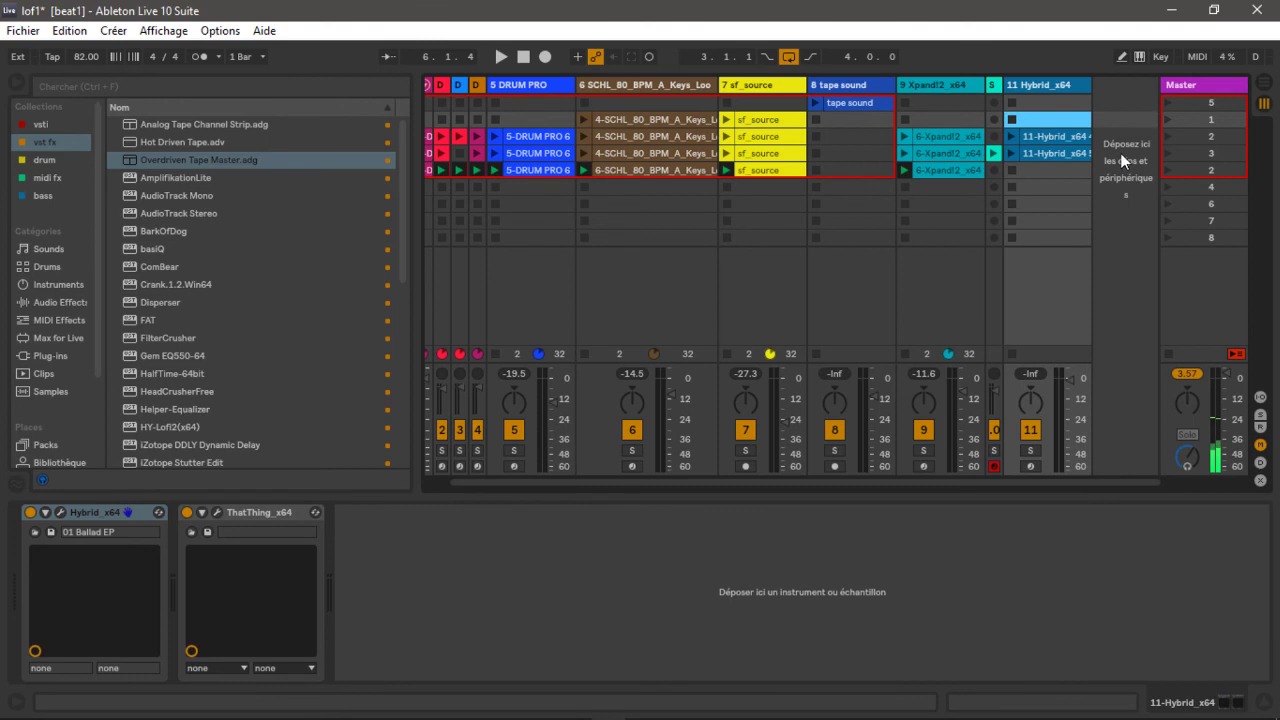
{"action": "left_click", "coordinate": [19, 87]}
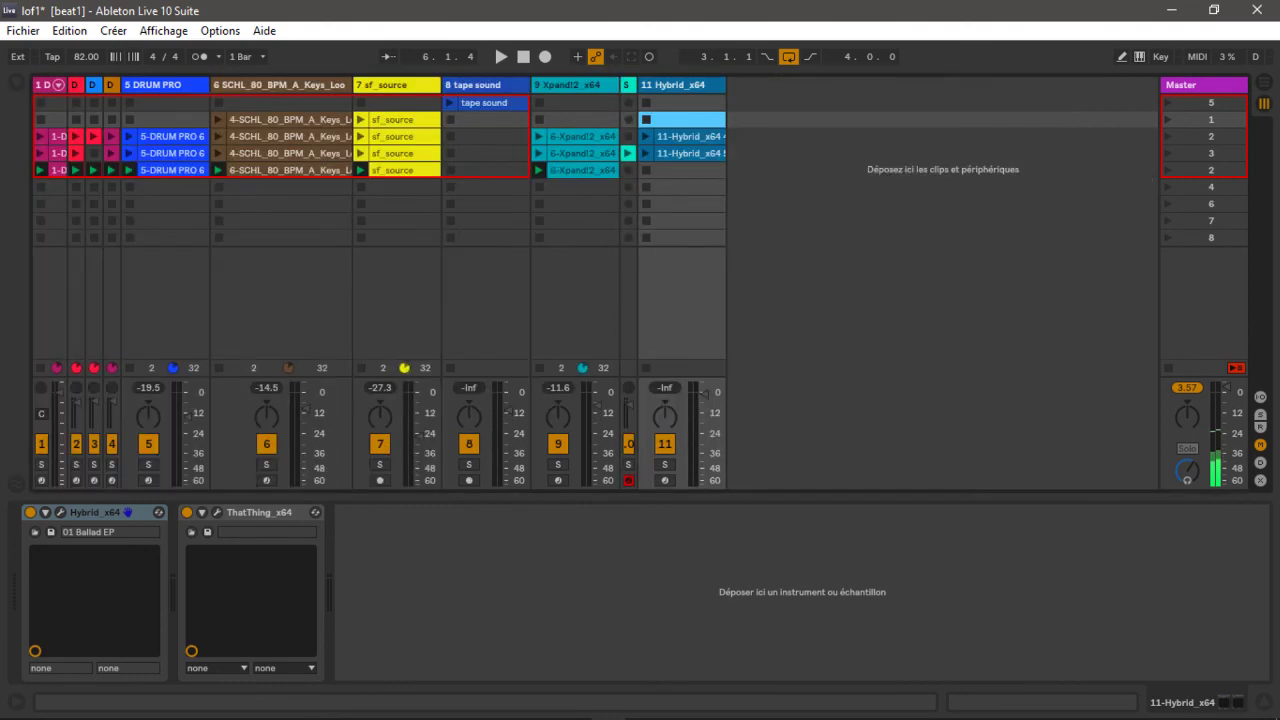